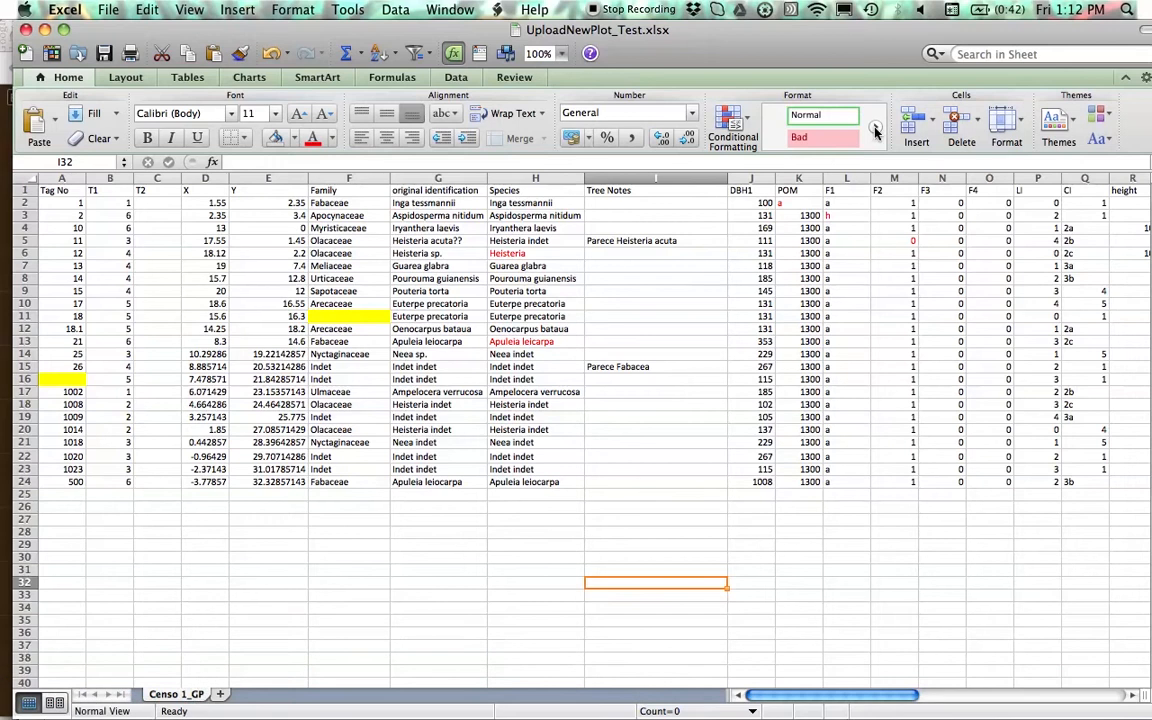
- Select the DBH1 values in J2:J24 to count the trees, and record "trees:23" in a TextEdit note
{"action": "left_click_drag", "start_coordinate": [762, 203], "coordinate": [774, 483]}
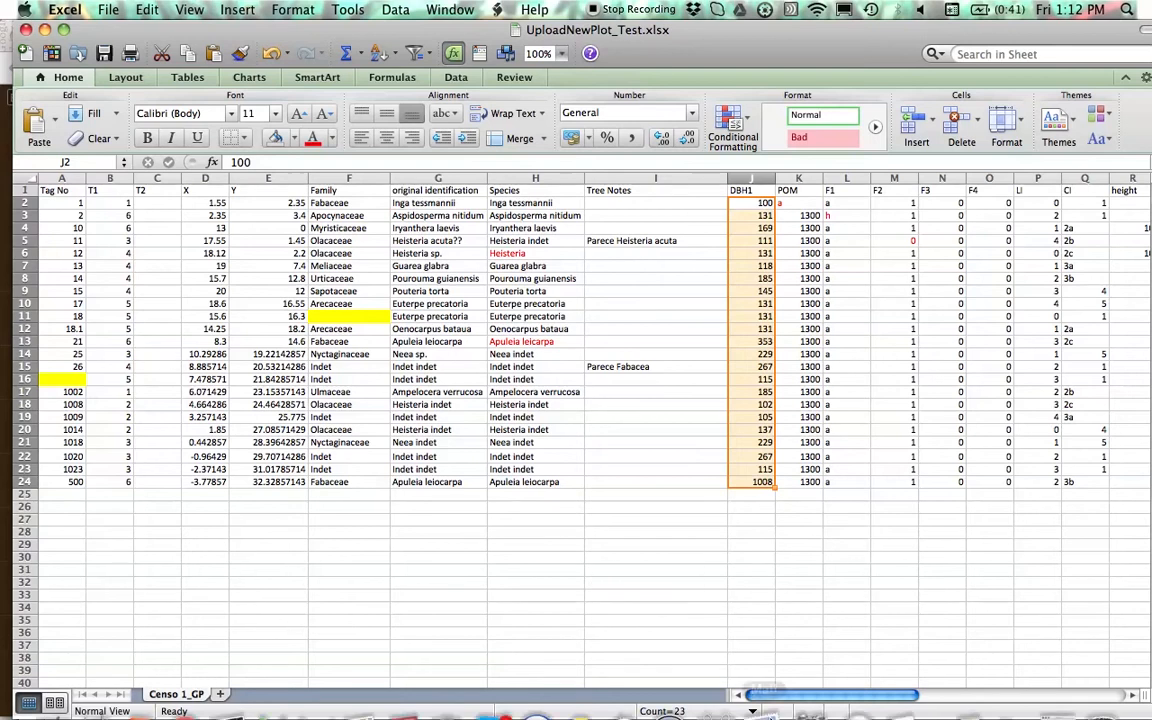
{"action": "mouse_move", "coordinate": [588, 714]}
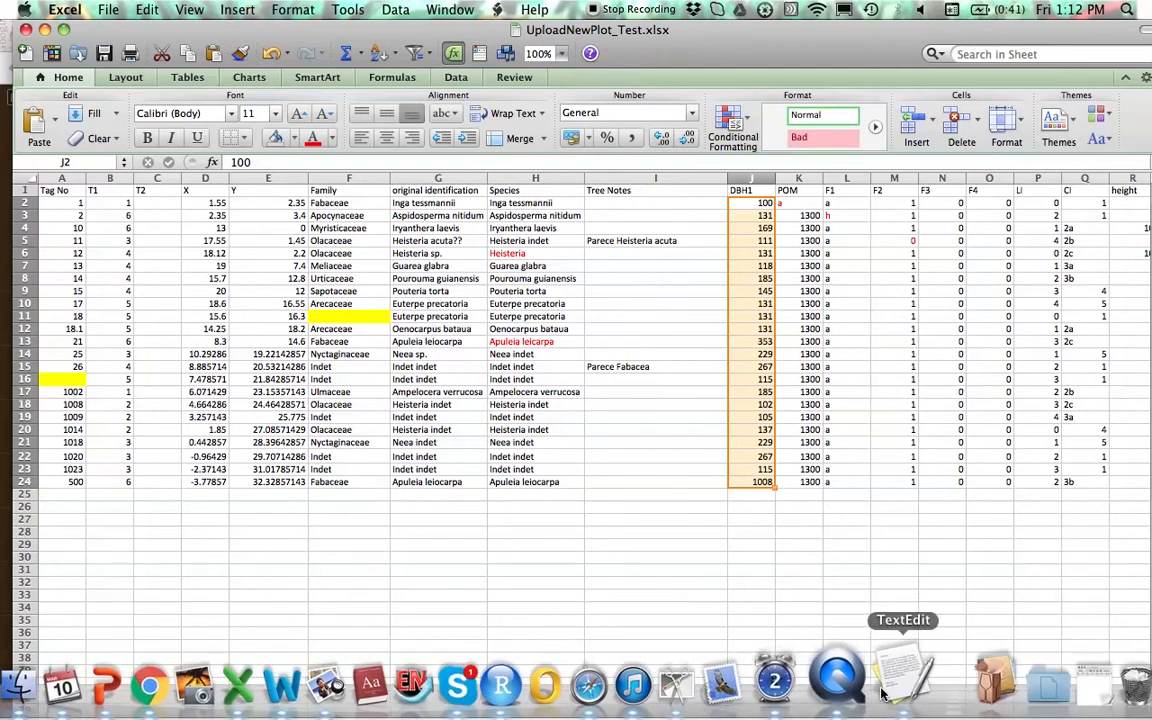
{"action": "left_click", "coordinate": [902, 688]}
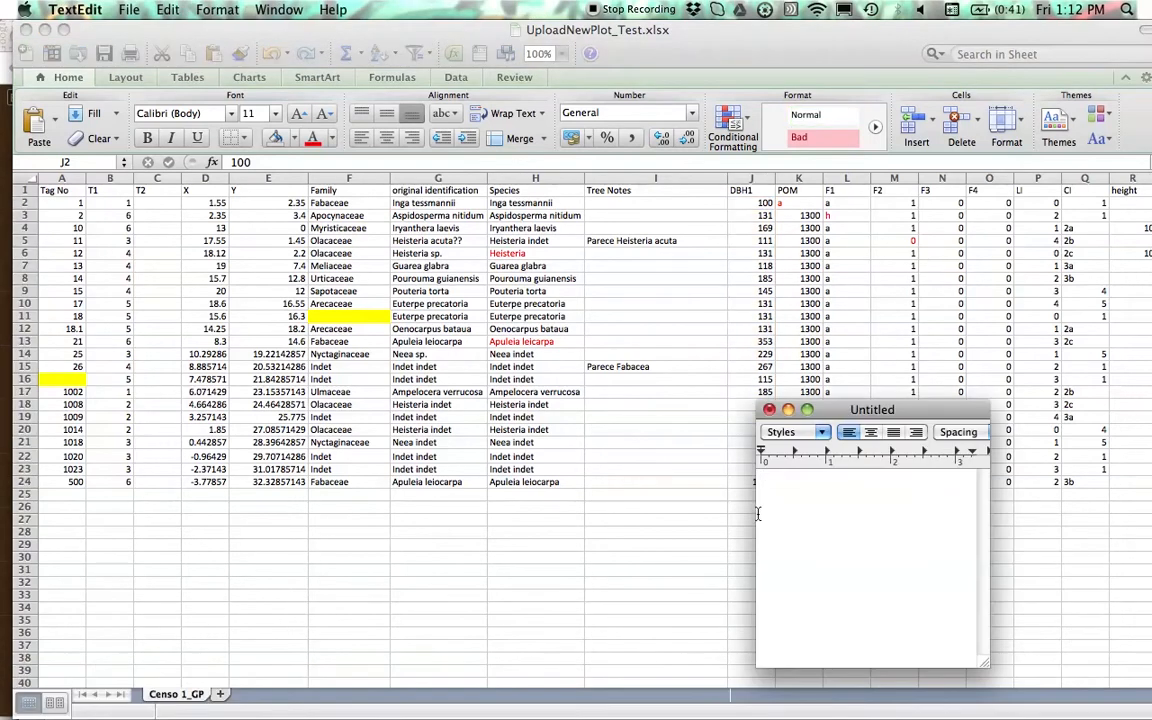
{"action": "type", "text": "trees:23"}
{"action": "key", "text": "Return"}
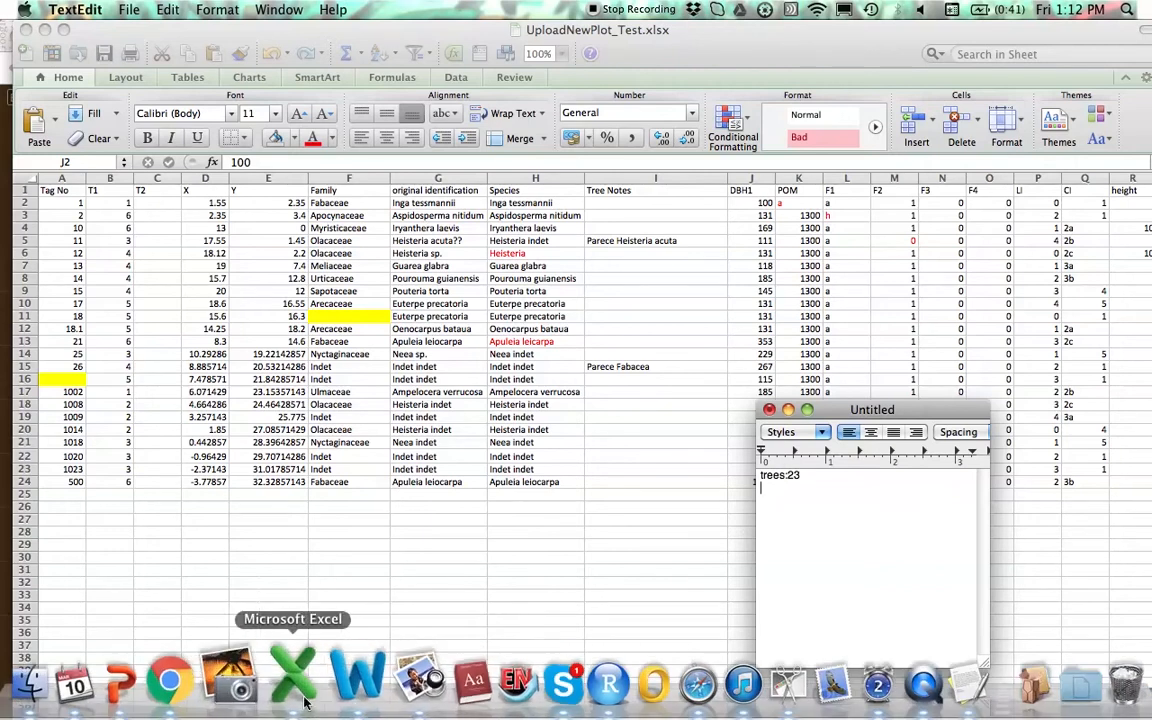
- Switch to ForestPlots.net in Chrome and start a new plot import from the Data Import page
{"action": "left_click", "coordinate": [196, 694]}
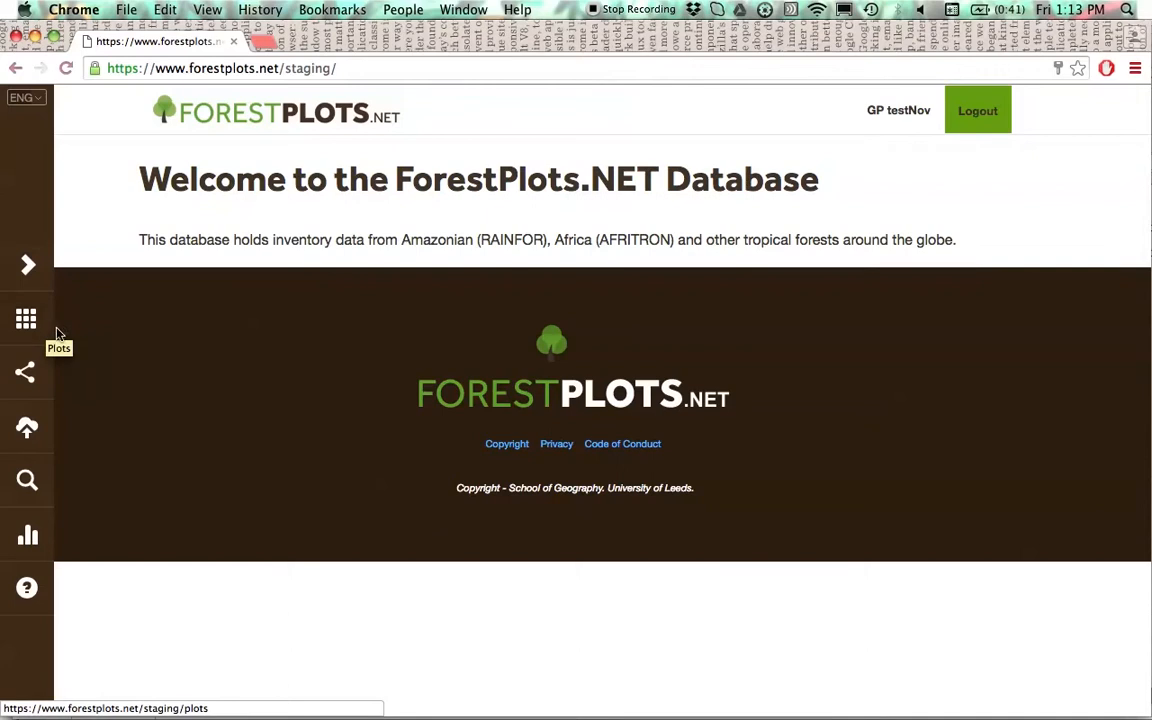
{"action": "left_click", "coordinate": [26, 432]}
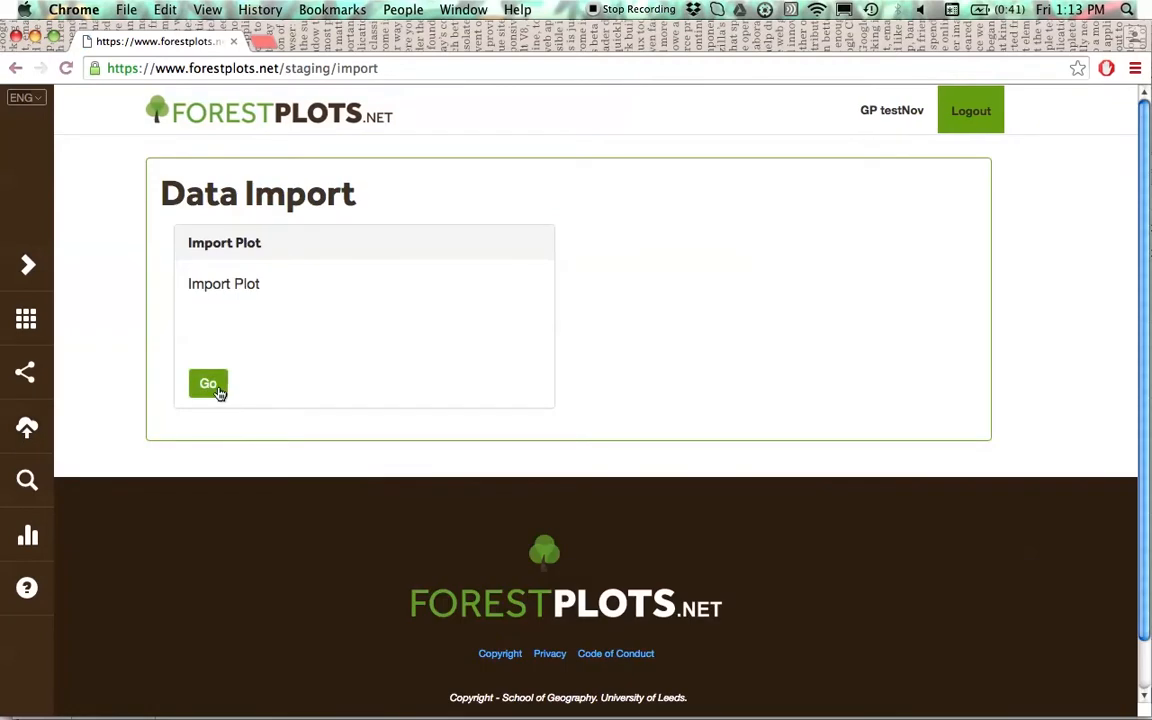
{"action": "left_click", "coordinate": [216, 390]}
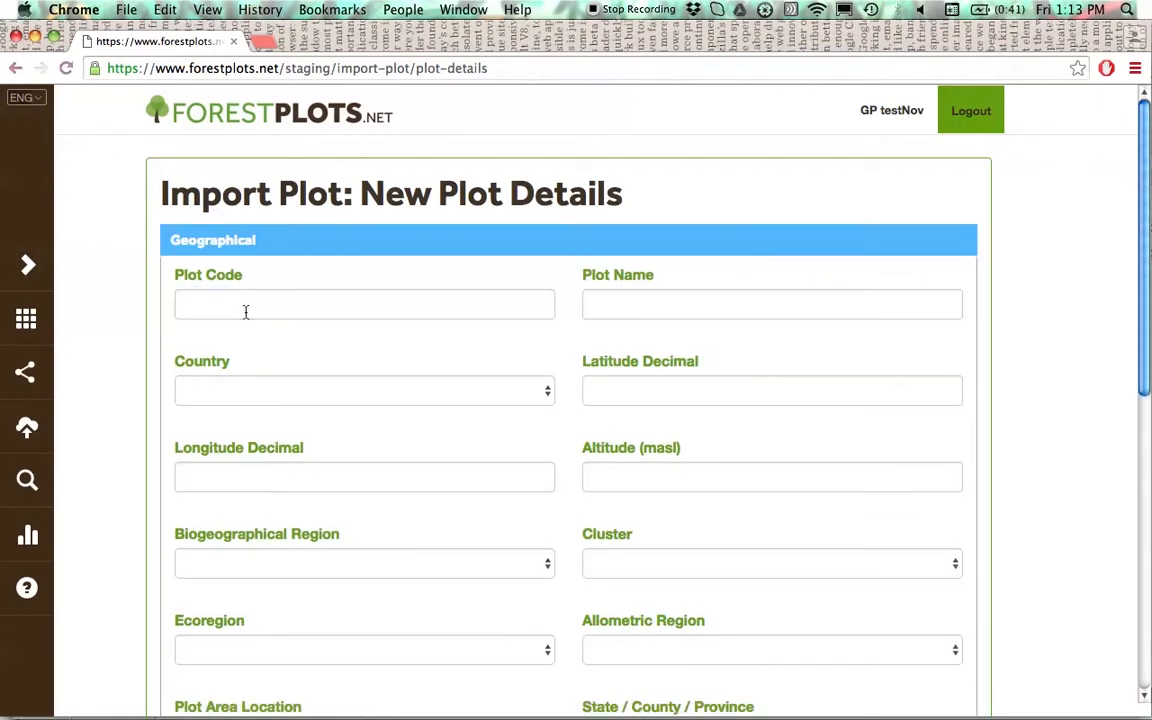
- Set the plot code to TGP-40 and the plot name to "Test plot import", and submit the new plot details
{"action": "left_click", "coordinate": [245, 305]}
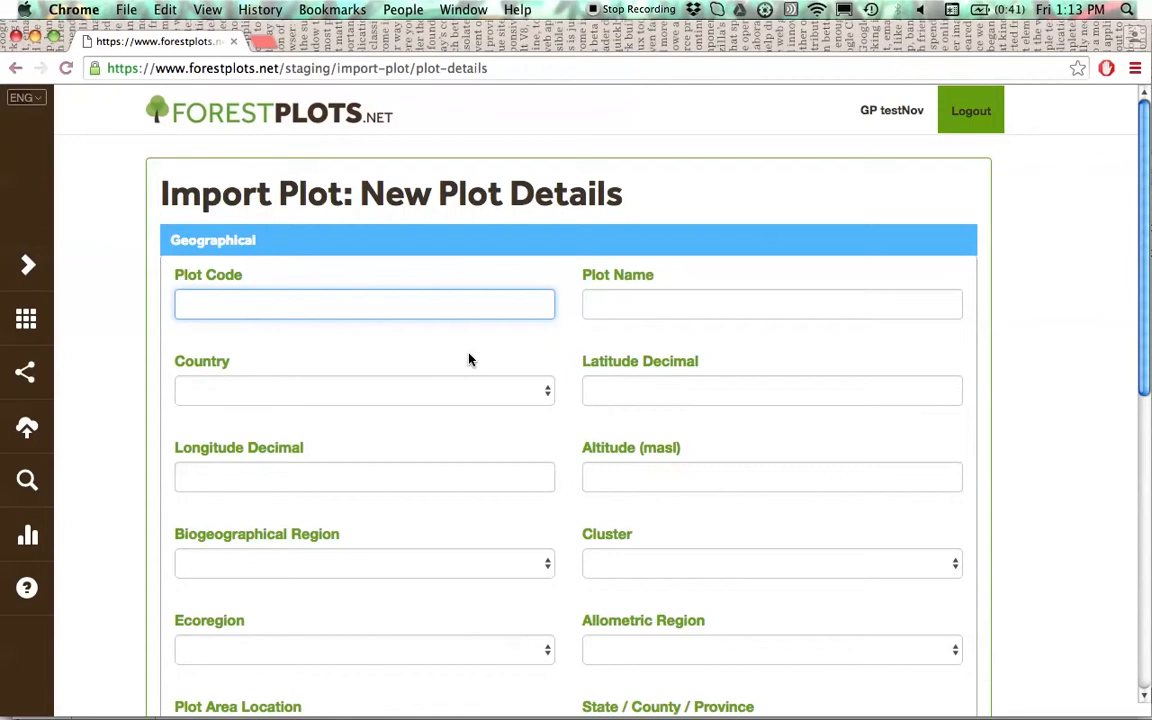
{"action": "type", "text": "TGP-0"}
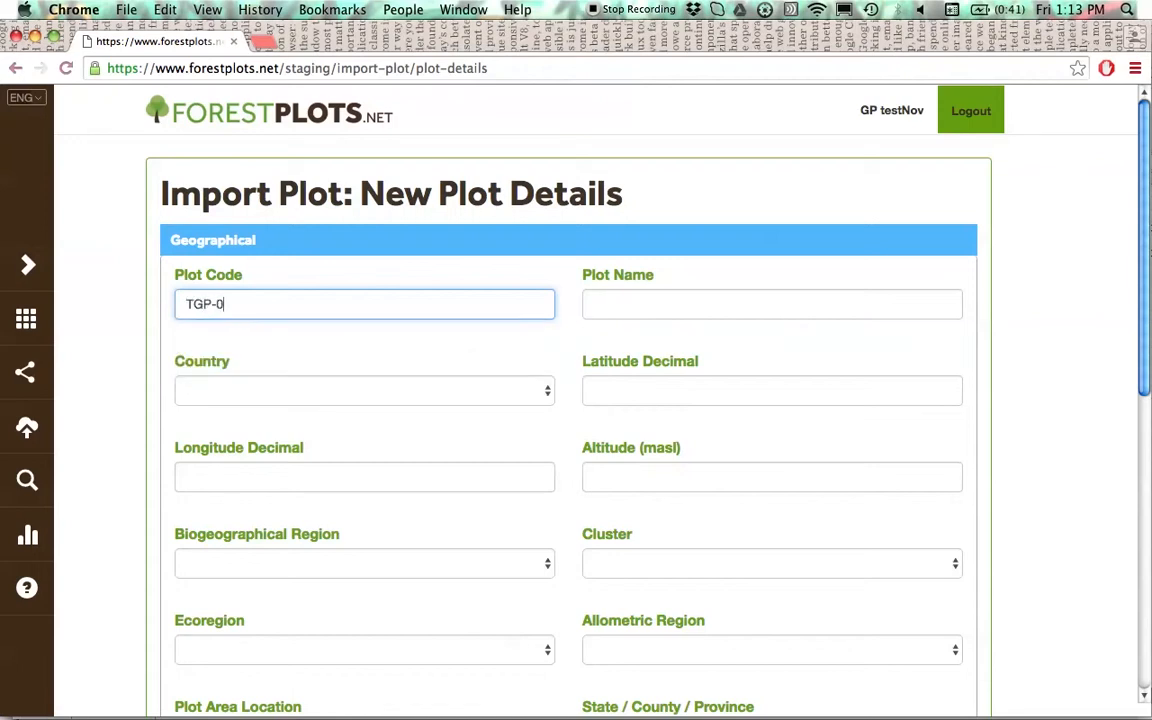
{"action": "key", "text": "BackSpace"}
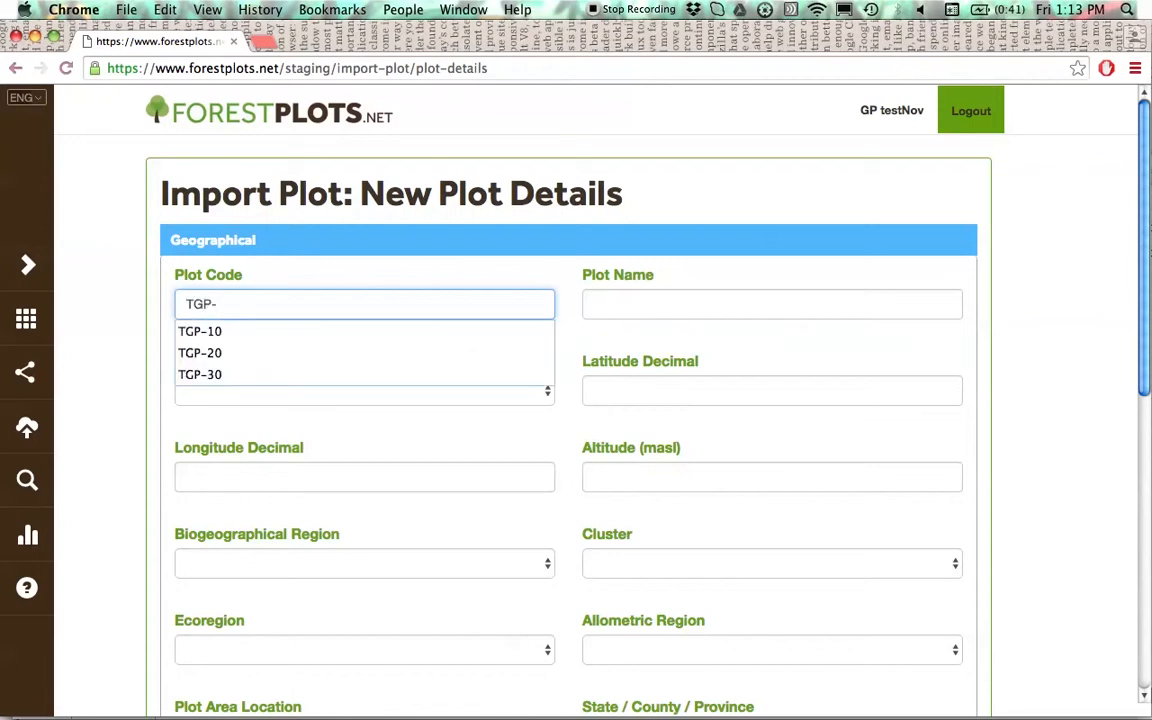
{"action": "type", "text": "40"}
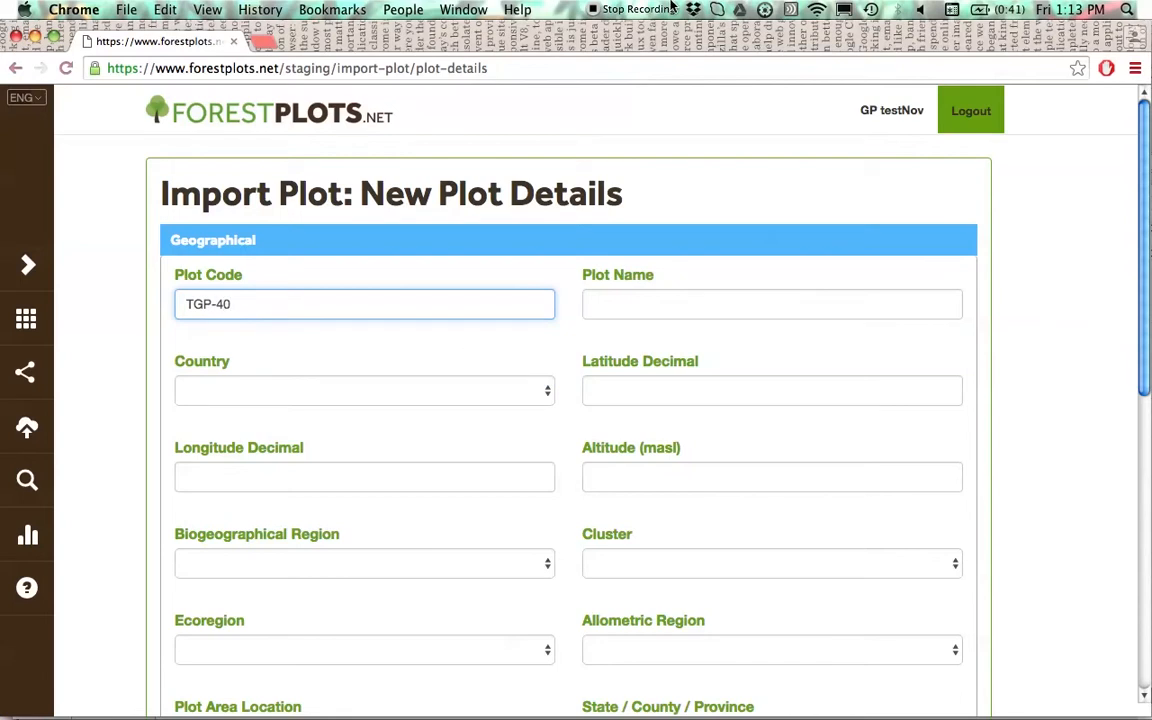
{"action": "left_click", "coordinate": [683, 302]}
{"action": "type", "text": "test pl"}
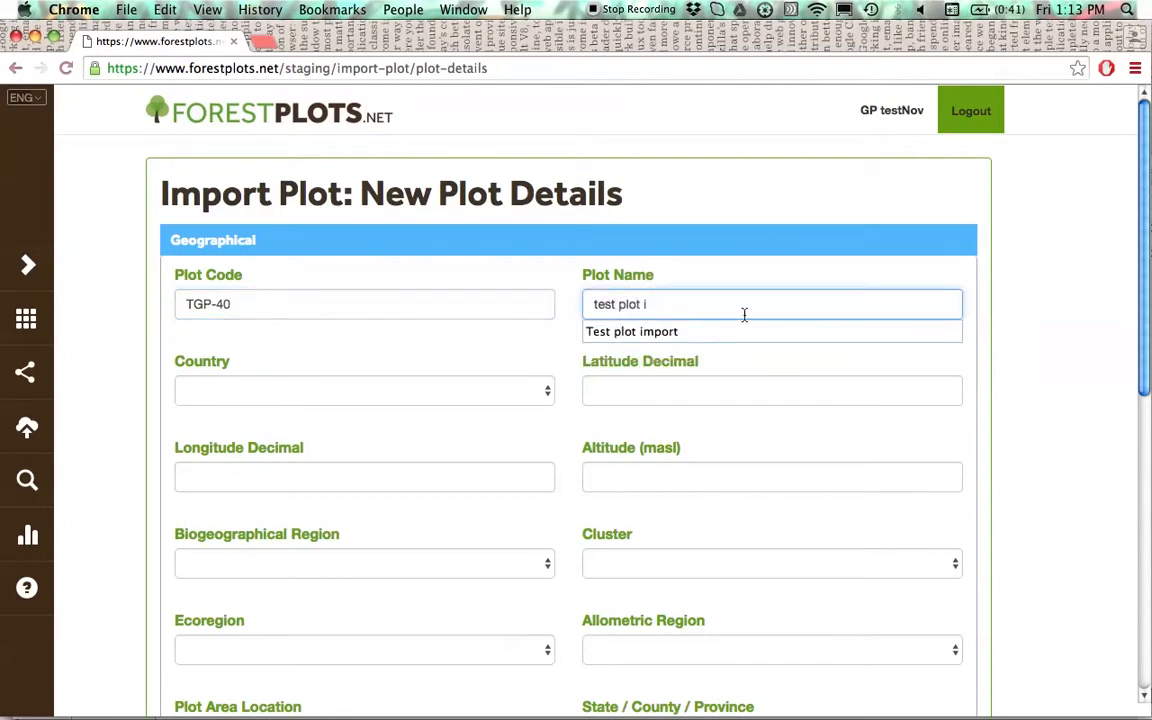
{"action": "type", "text": "ot i"}
{"action": "left_click", "coordinate": [745, 330]}
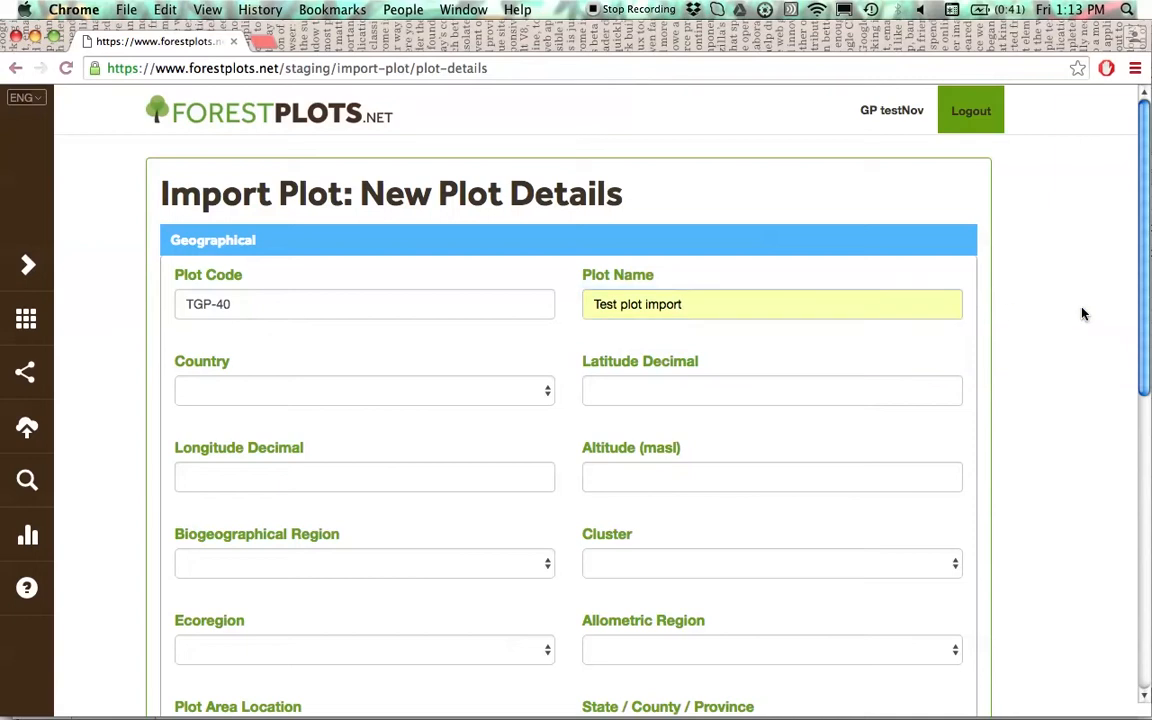
{"action": "scroll", "coordinate": [980, 325], "scroll_direction": "down", "scroll_amount": 3}
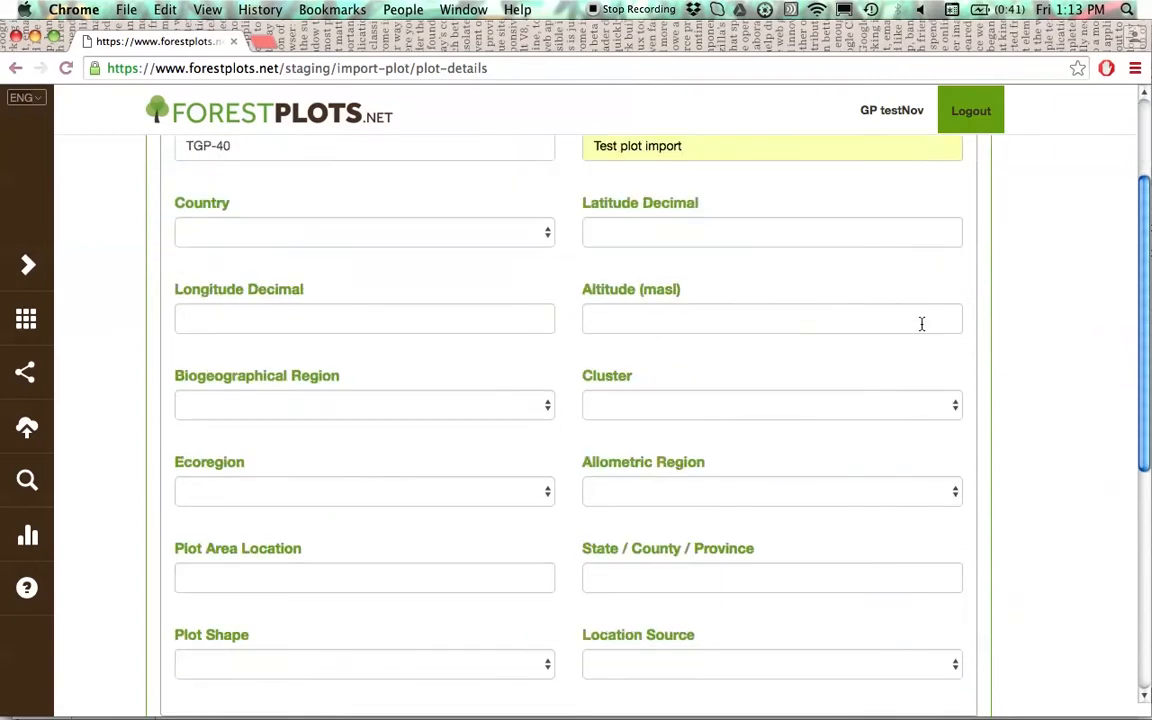
{"action": "scroll", "coordinate": [921, 323], "scroll_direction": "down", "scroll_amount": 3}
{"action": "left_click", "coordinate": [199, 653]}
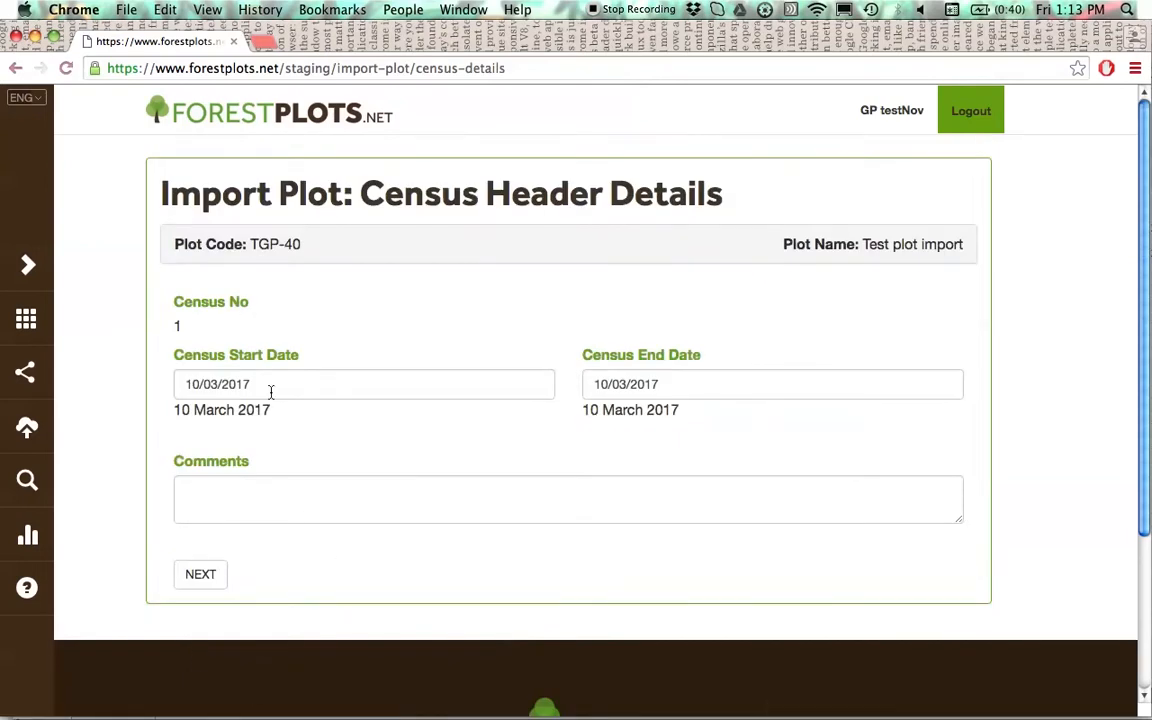
- Set both the census start date and end date to 01/01/2016 and submit the census header details
{"action": "left_click", "coordinate": [194, 385]}
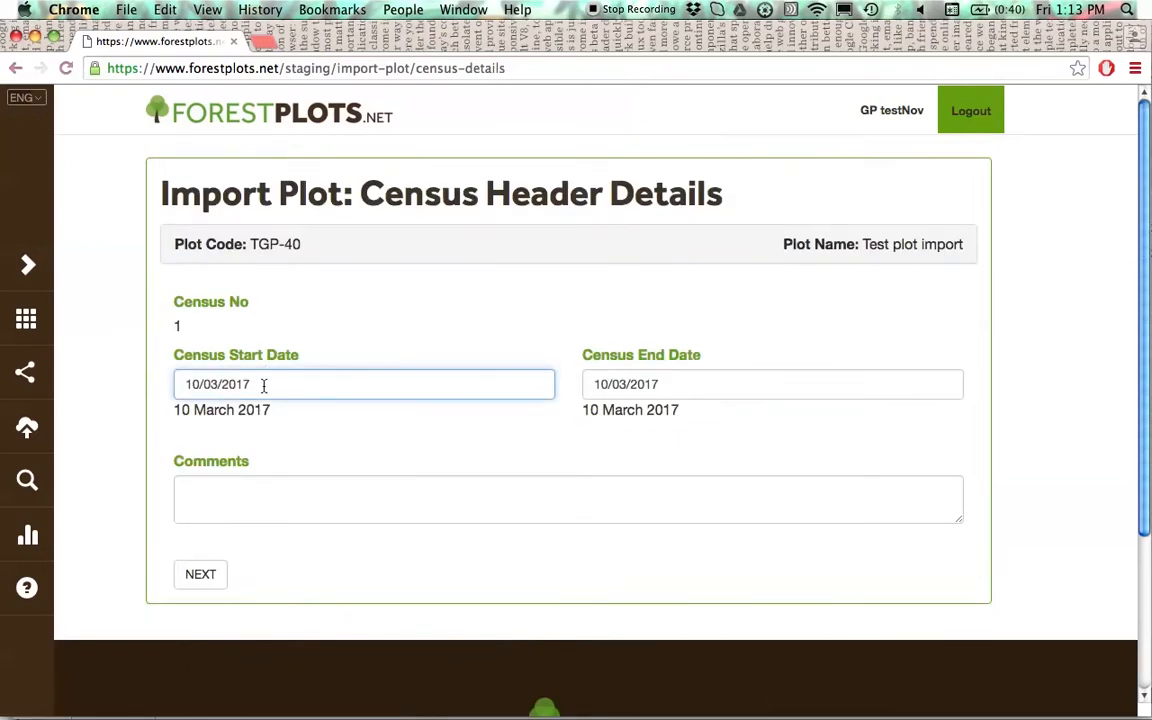
{"action": "left_click_drag", "start_coordinate": [264, 385], "coordinate": [168, 386]}
{"action": "type", "text": "01/01"}
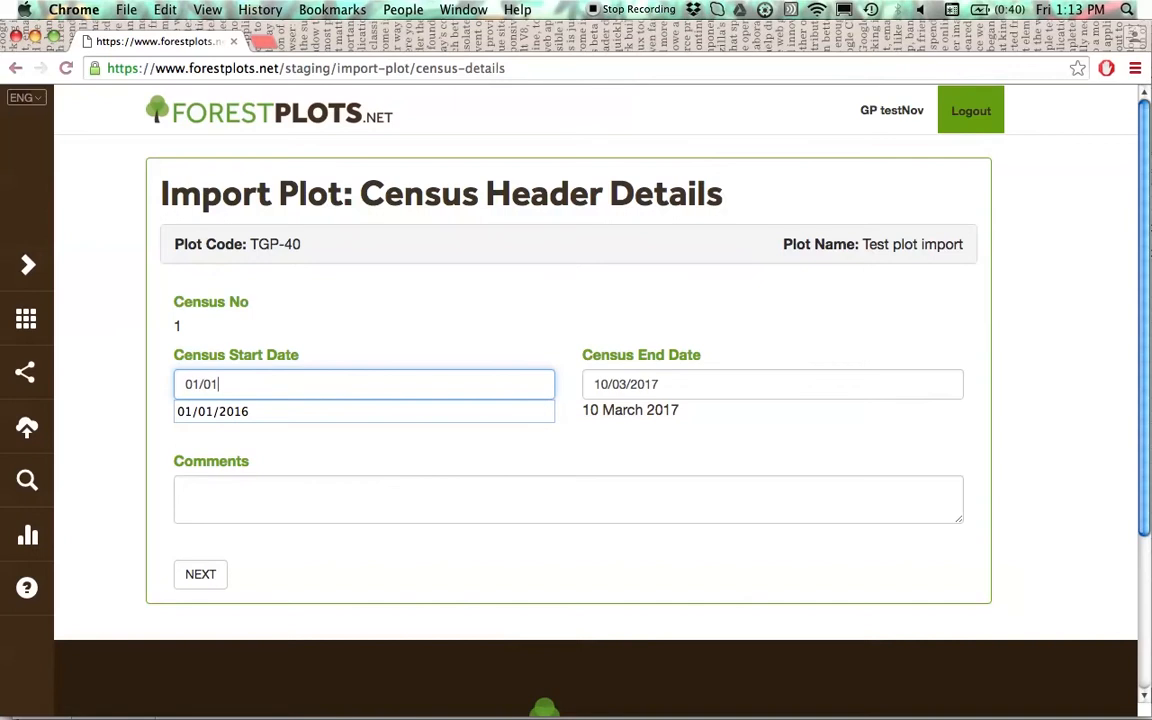
{"action": "type", "text": "/2016"}
{"action": "key", "text": "Tab"}
{"action": "type", "text": "01/"}
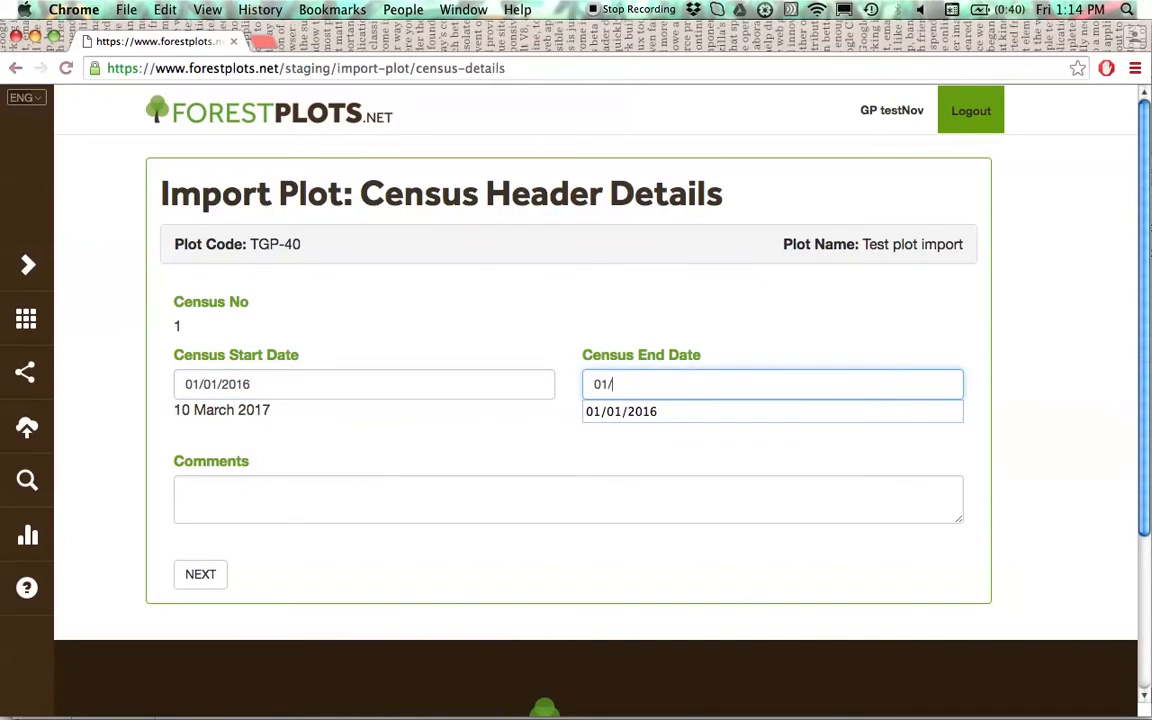
{"action": "type", "text": "01/2016"}
{"action": "key", "text": "Tab"}
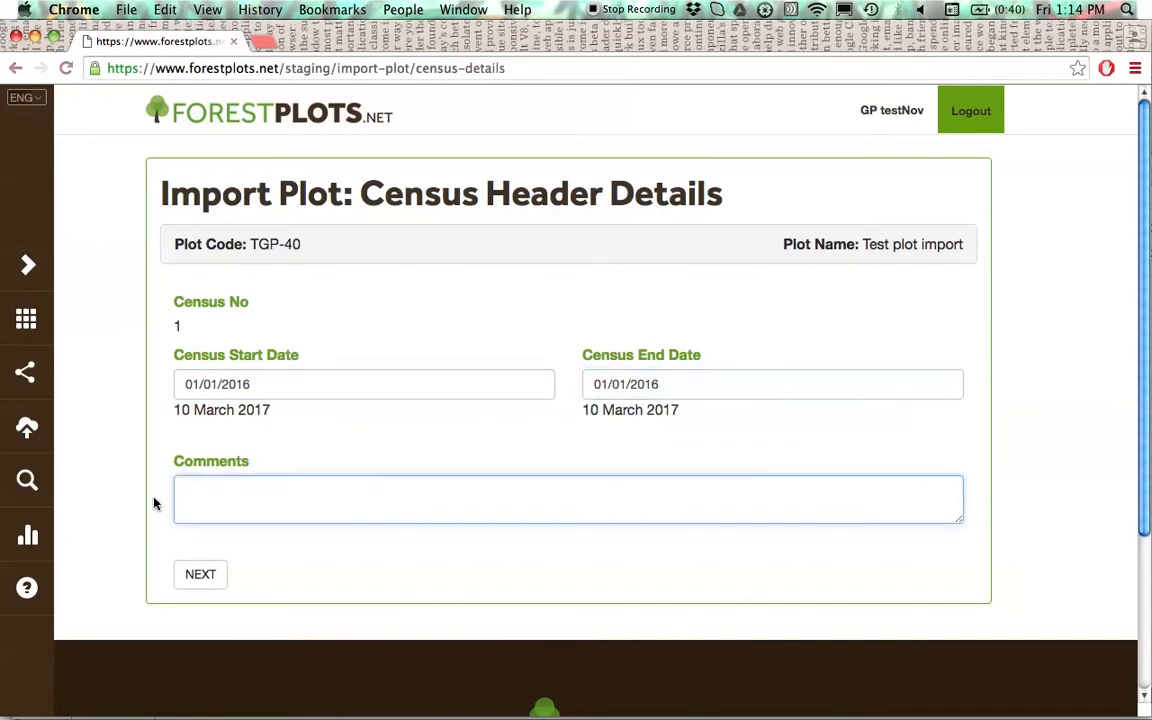
{"action": "left_click", "coordinate": [189, 588]}
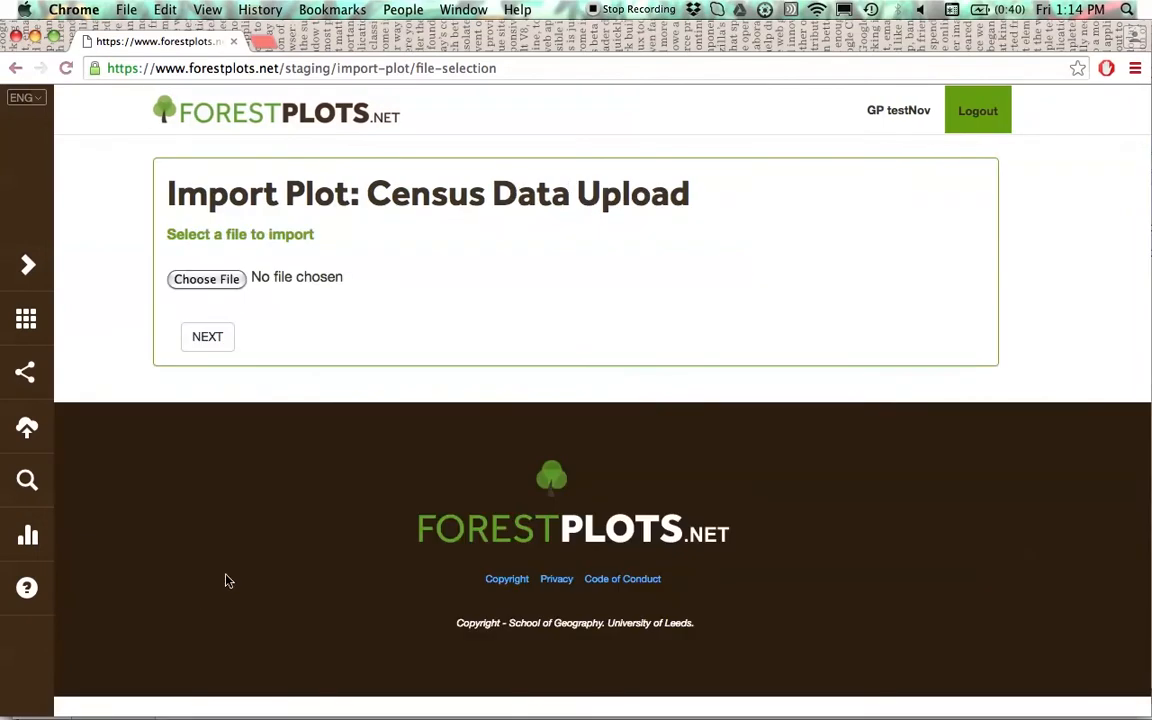
- Choose UploadNewPlot_Test from the Desktop as the census data file and upload it
{"action": "left_click", "coordinate": [211, 281]}
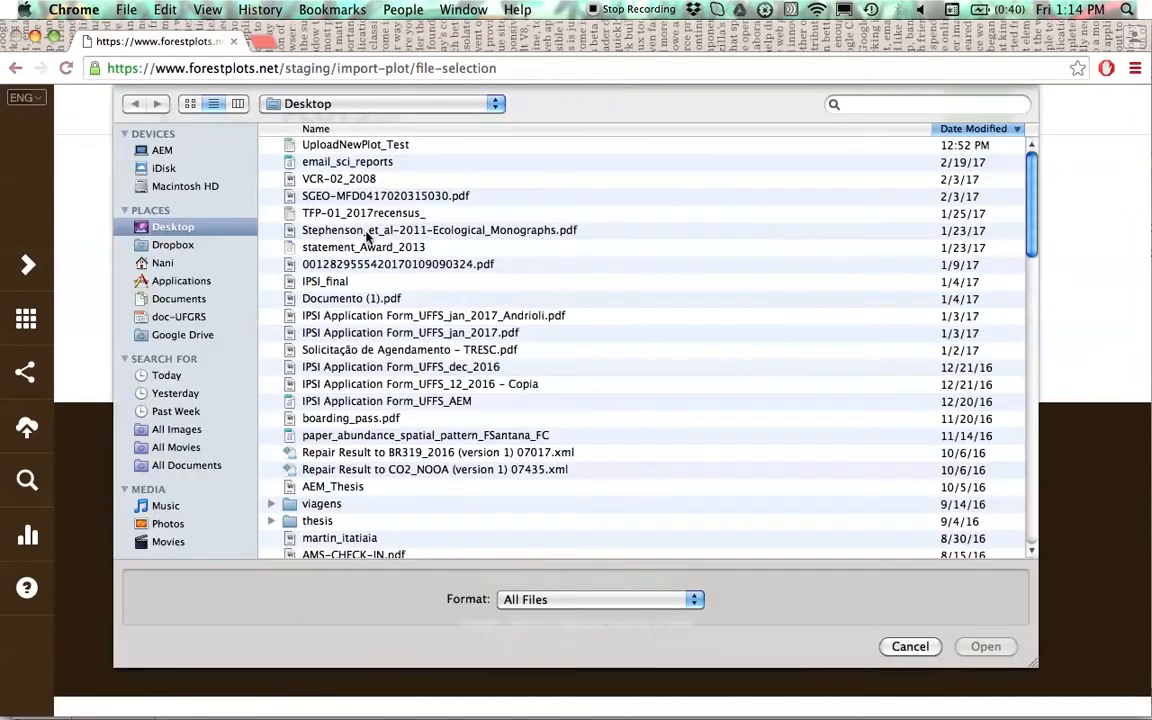
{"action": "double_click", "coordinate": [340, 145]}
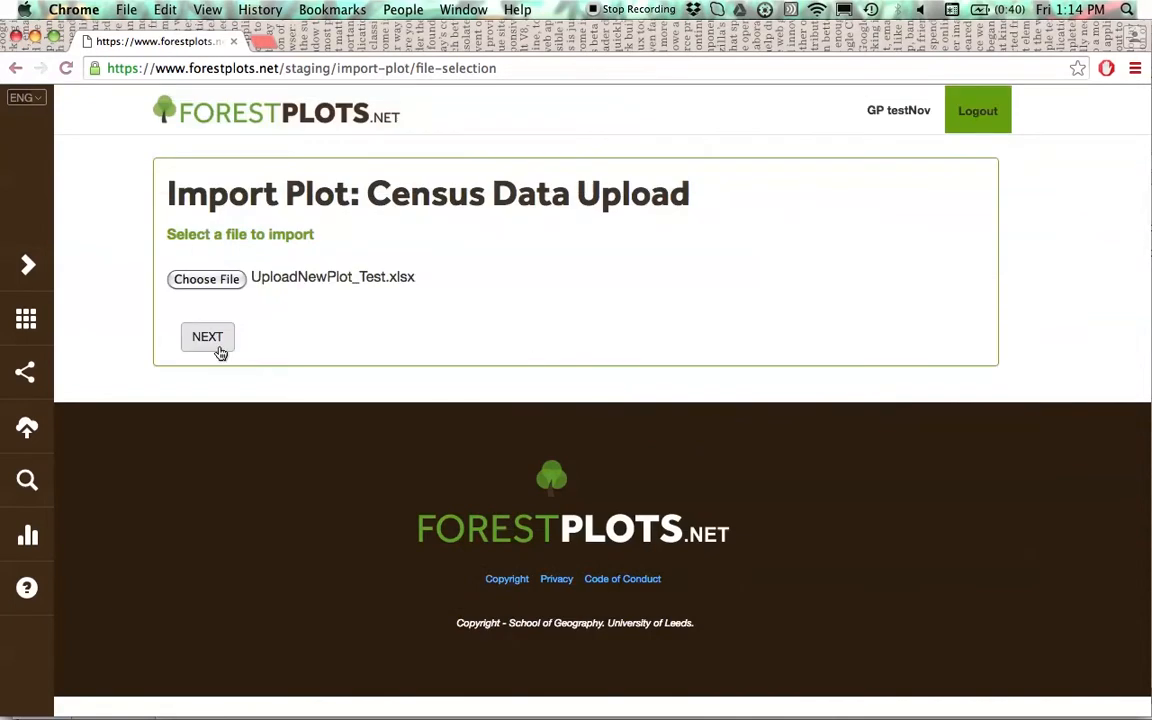
{"action": "left_click", "coordinate": [219, 349]}
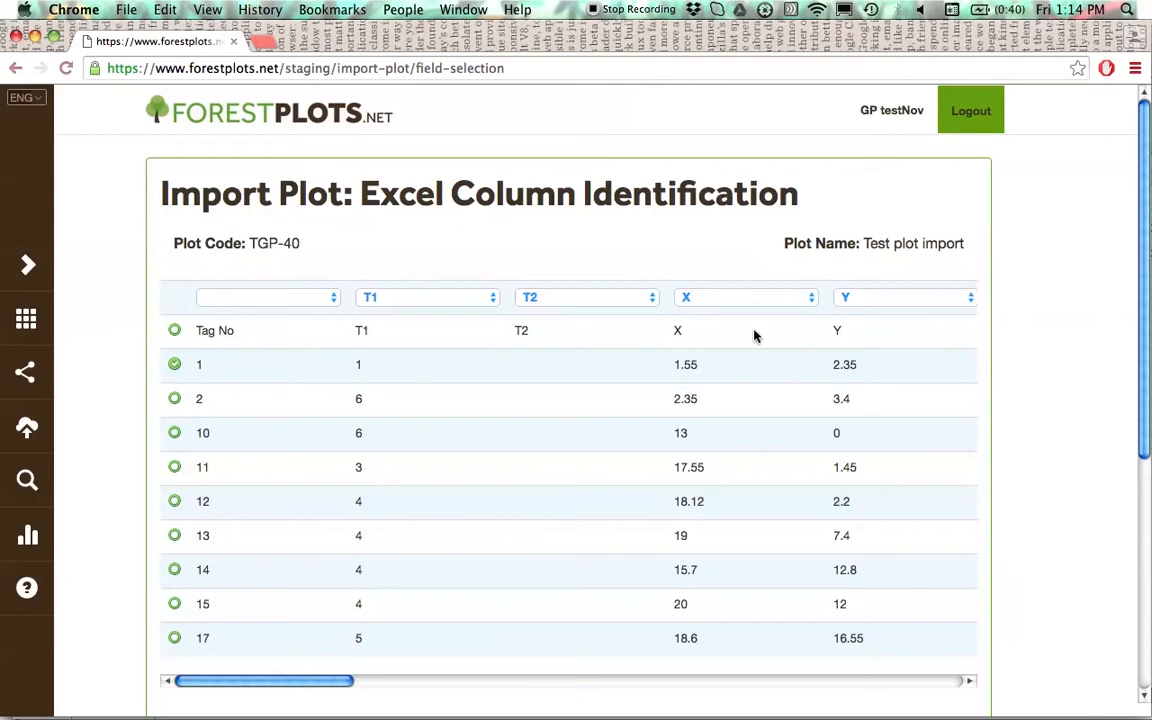
- Map the Tag No column to New Tag No and the DBH1 column to D
{"action": "left_click", "coordinate": [276, 307]}
{"action": "left_click", "coordinate": [277, 312]}
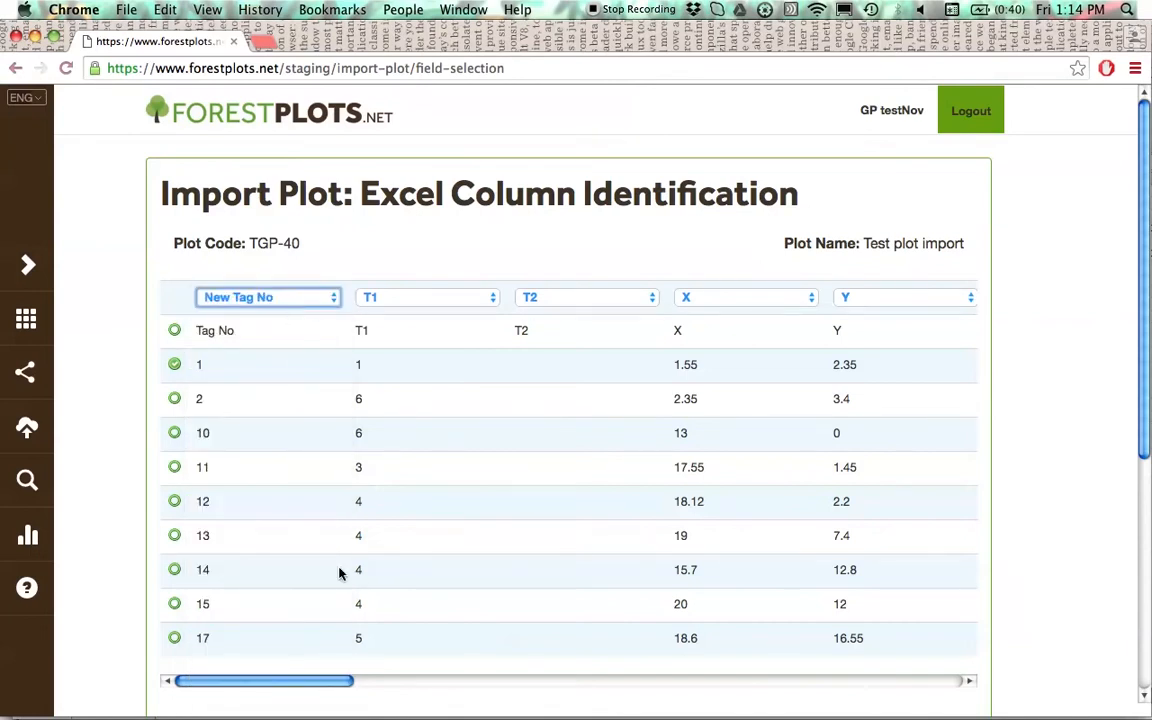
{"action": "left_click_drag", "start_coordinate": [334, 686], "coordinate": [584, 681]}
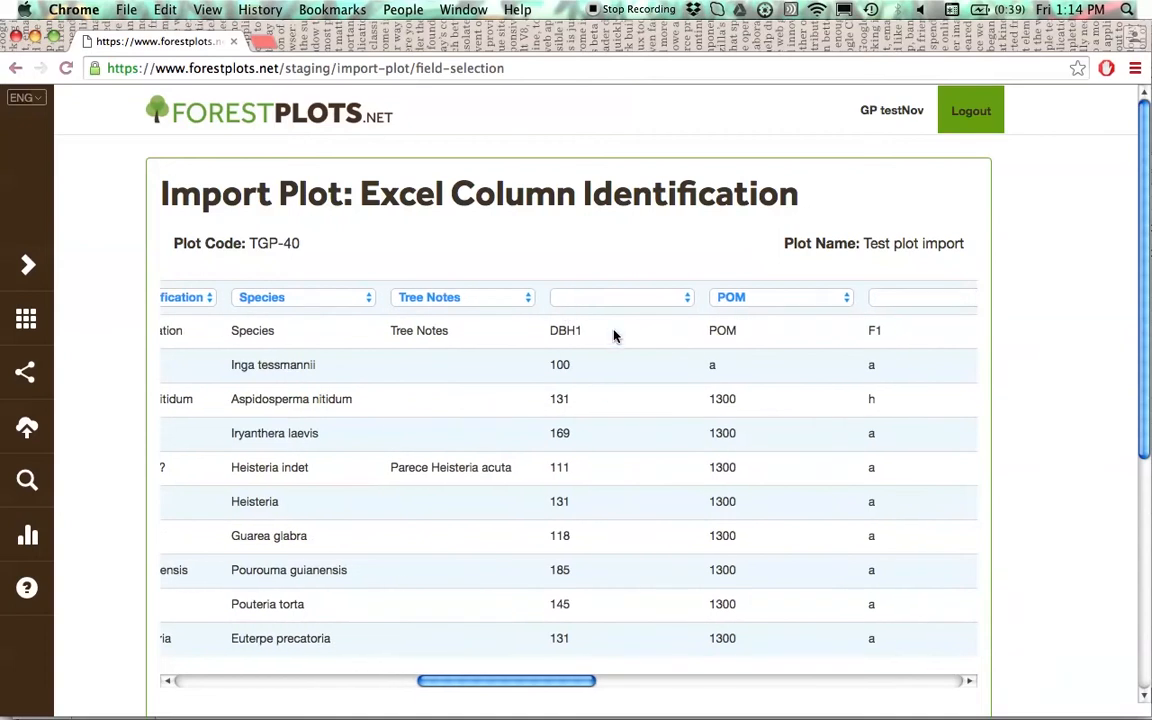
{"action": "left_click", "coordinate": [556, 297]}
{"action": "left_click", "coordinate": [597, 363]}
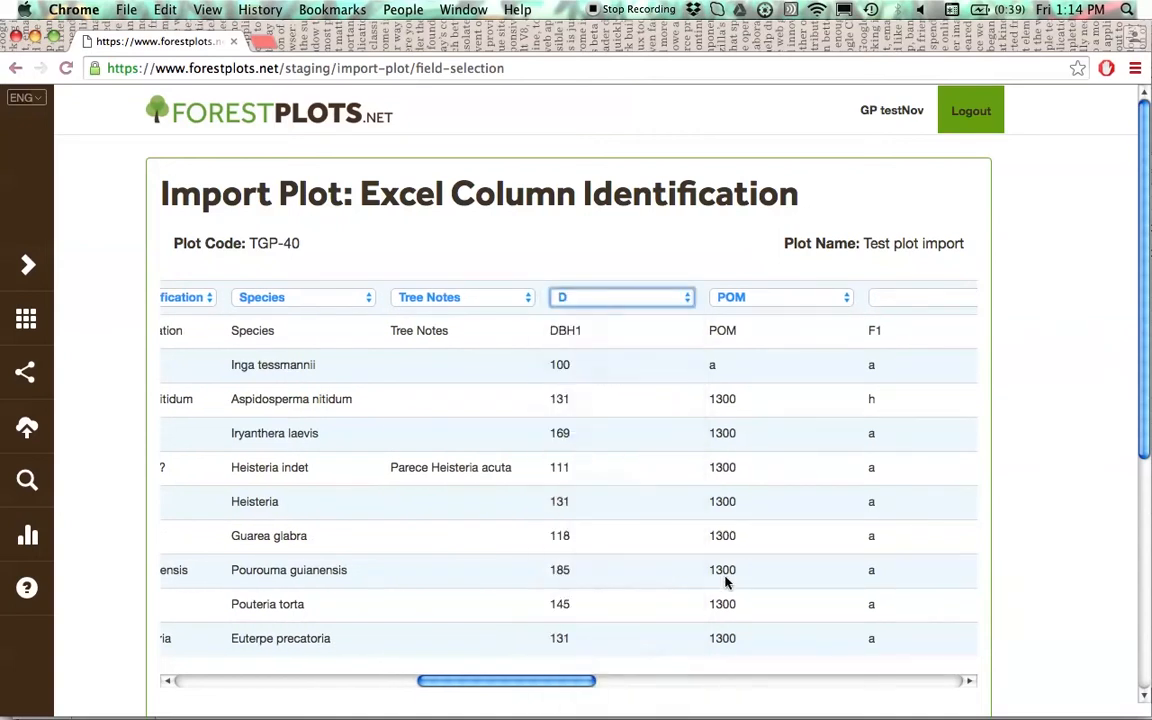
- Map the F1, F2, F3 and F4 columns to Flag1, Flag2, Flag3 and Flag4 respectively
{"action": "left_click_drag", "start_coordinate": [573, 683], "coordinate": [695, 688]}
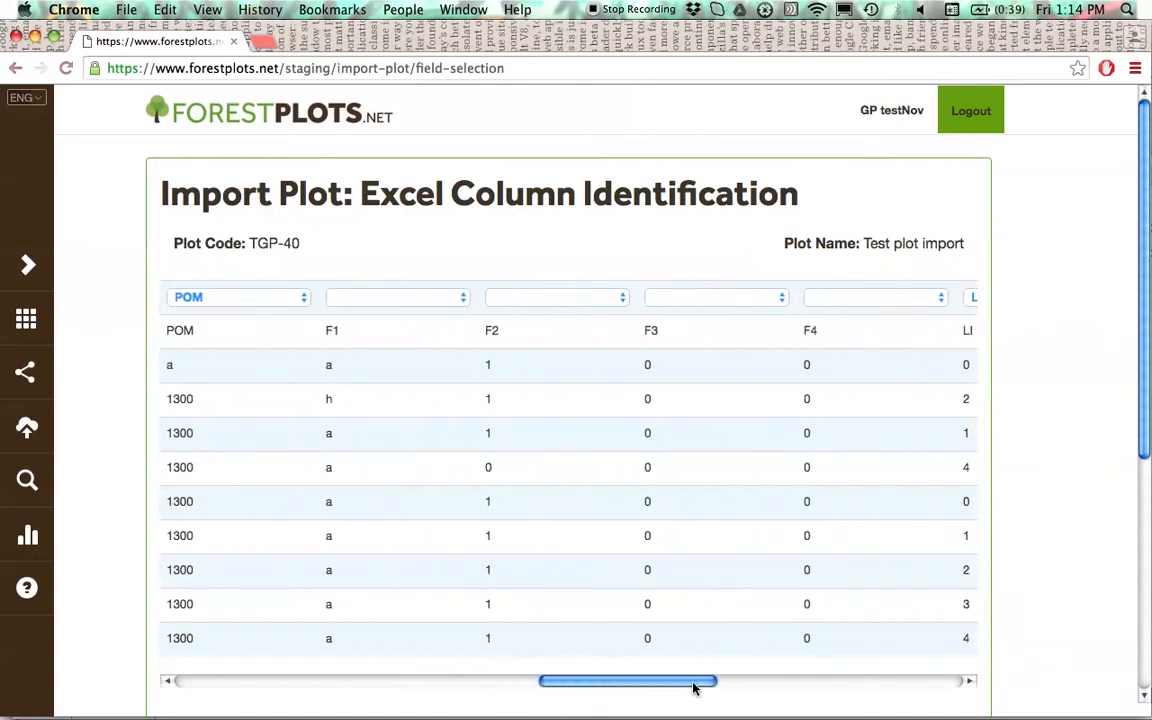
{"action": "left_click", "coordinate": [414, 296]}
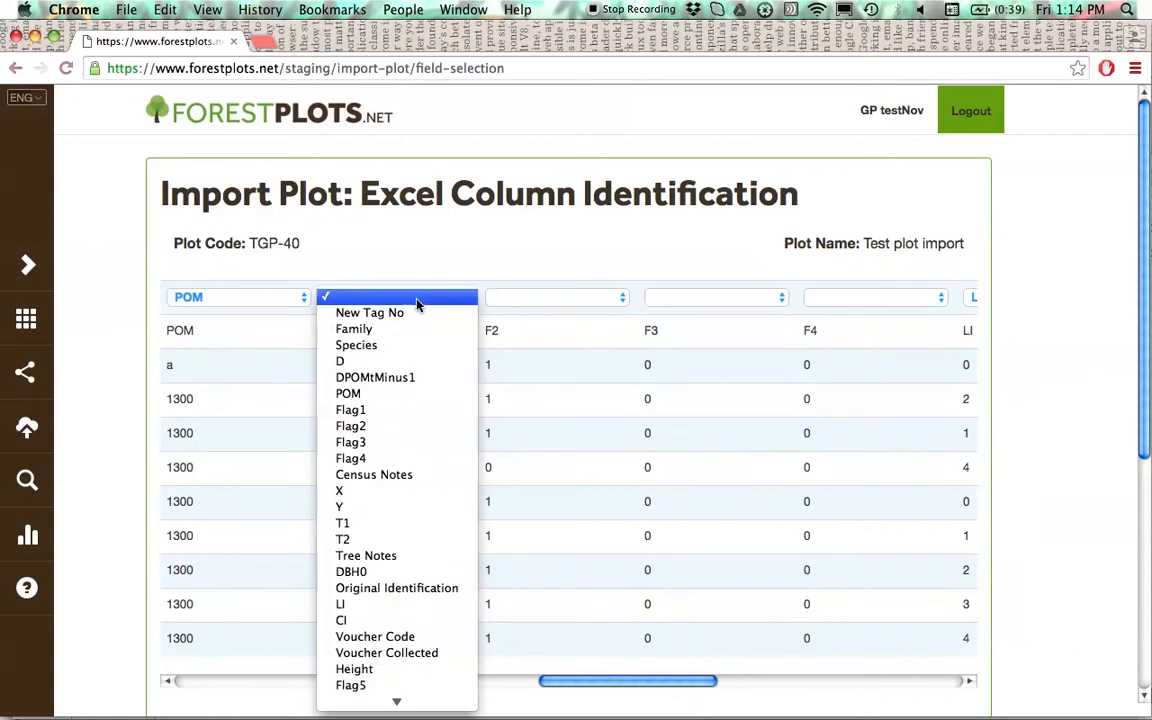
{"action": "left_click", "coordinate": [407, 420]}
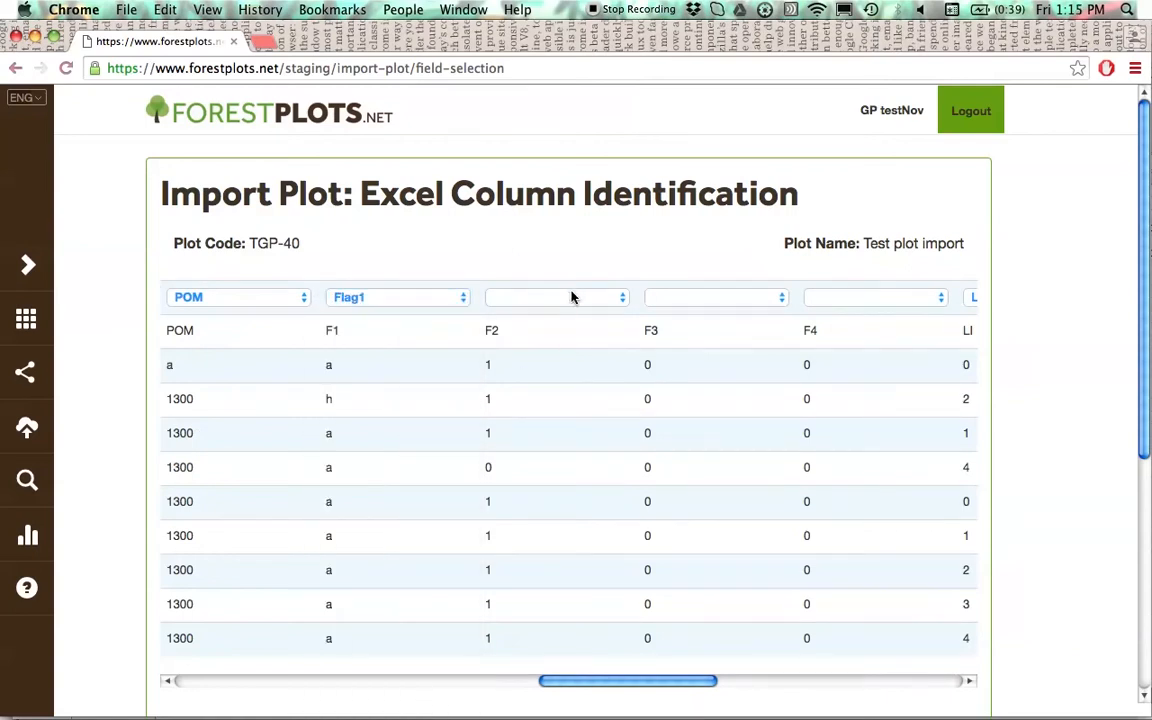
{"action": "left_click", "coordinate": [572, 297]}
{"action": "left_click", "coordinate": [565, 424]}
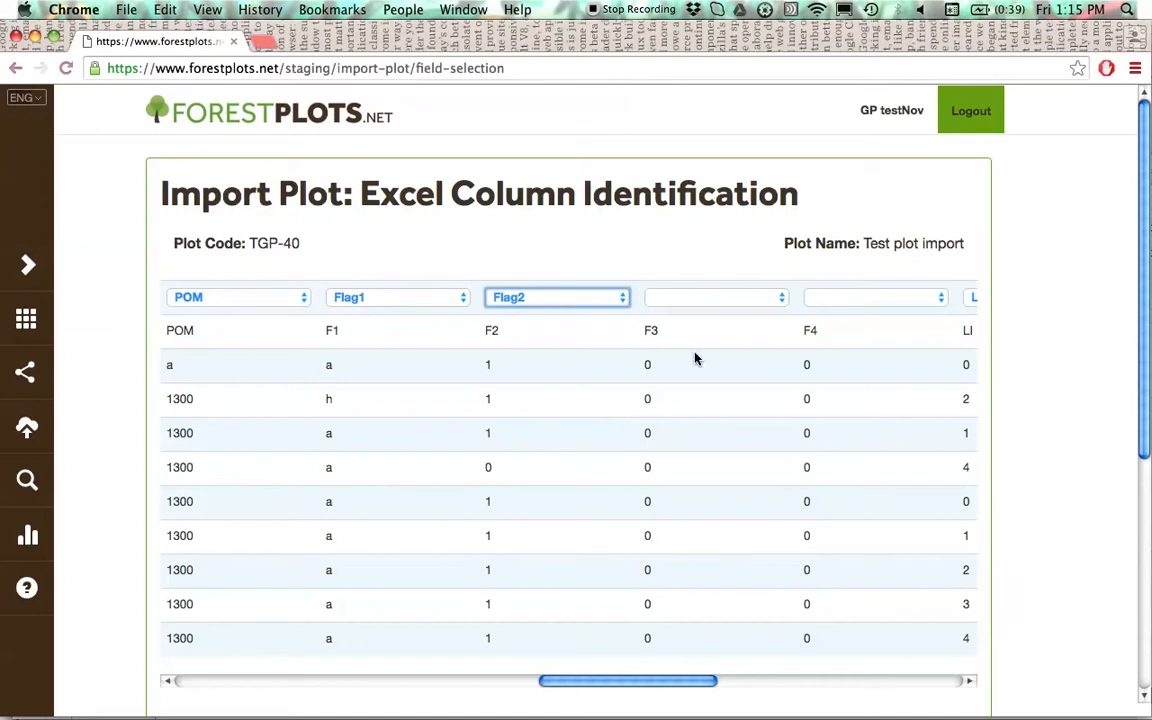
{"action": "left_click", "coordinate": [697, 298]}
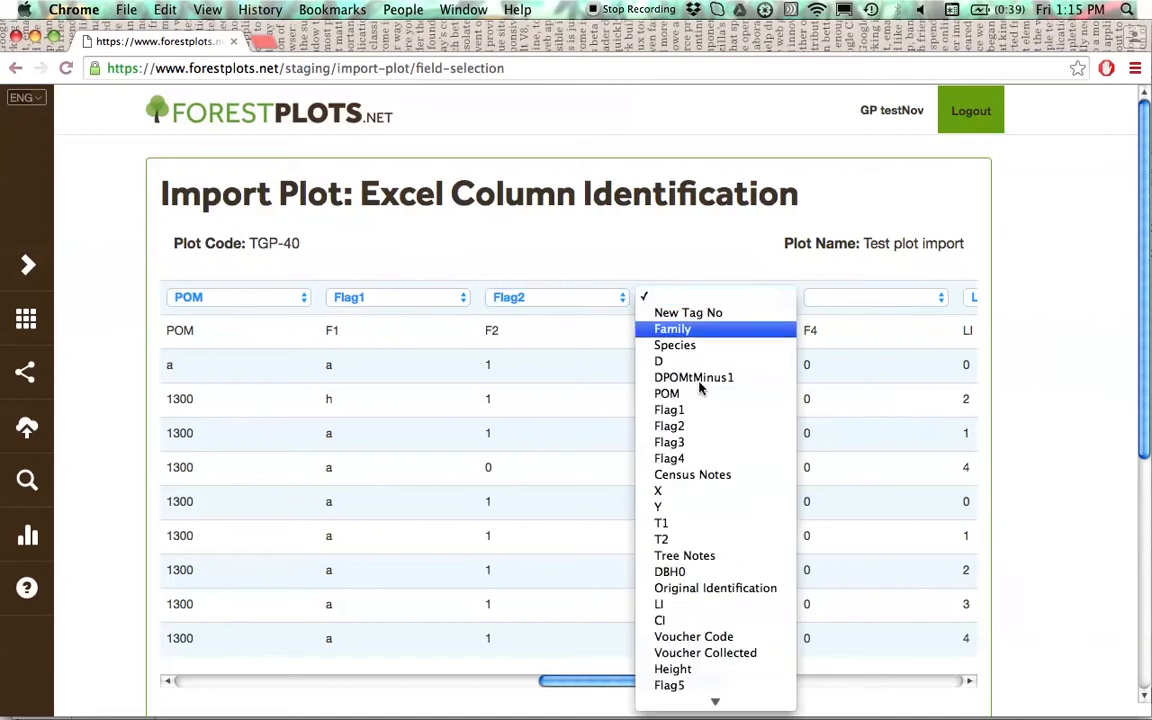
{"action": "left_click", "coordinate": [705, 443]}
{"action": "left_click", "coordinate": [867, 299]}
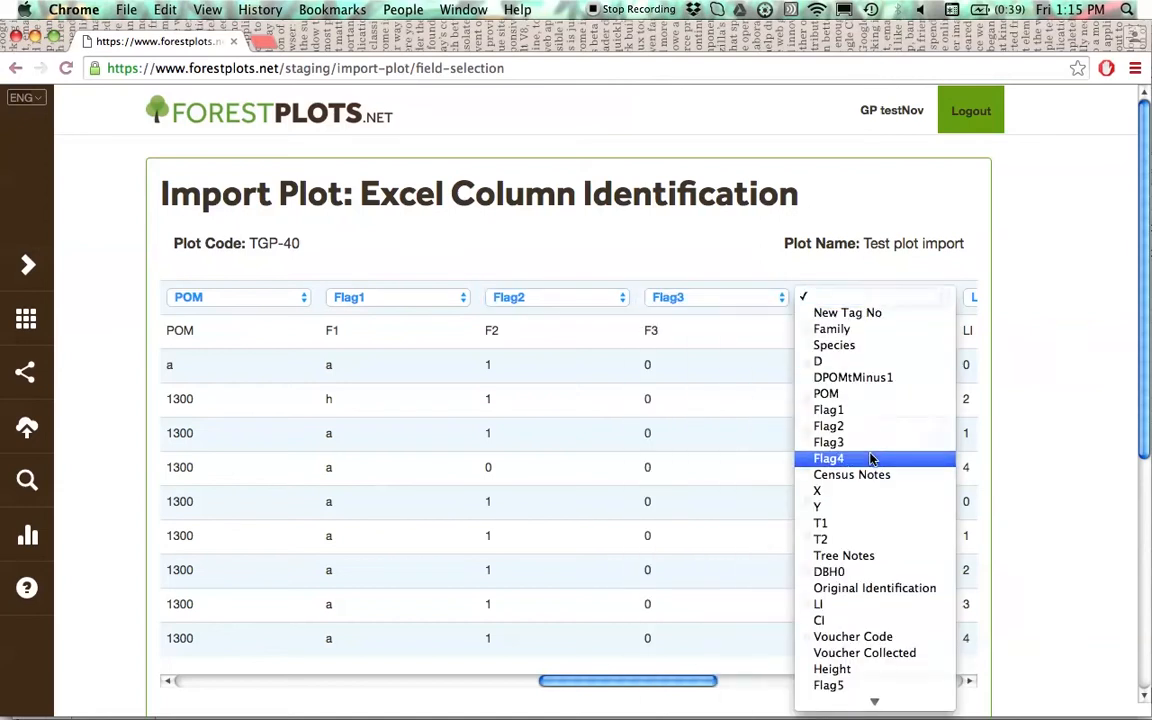
{"action": "left_click", "coordinate": [877, 458]}
- Map the VoucherCode column to the Voucher Code field
{"action": "left_click", "coordinate": [810, 689]}
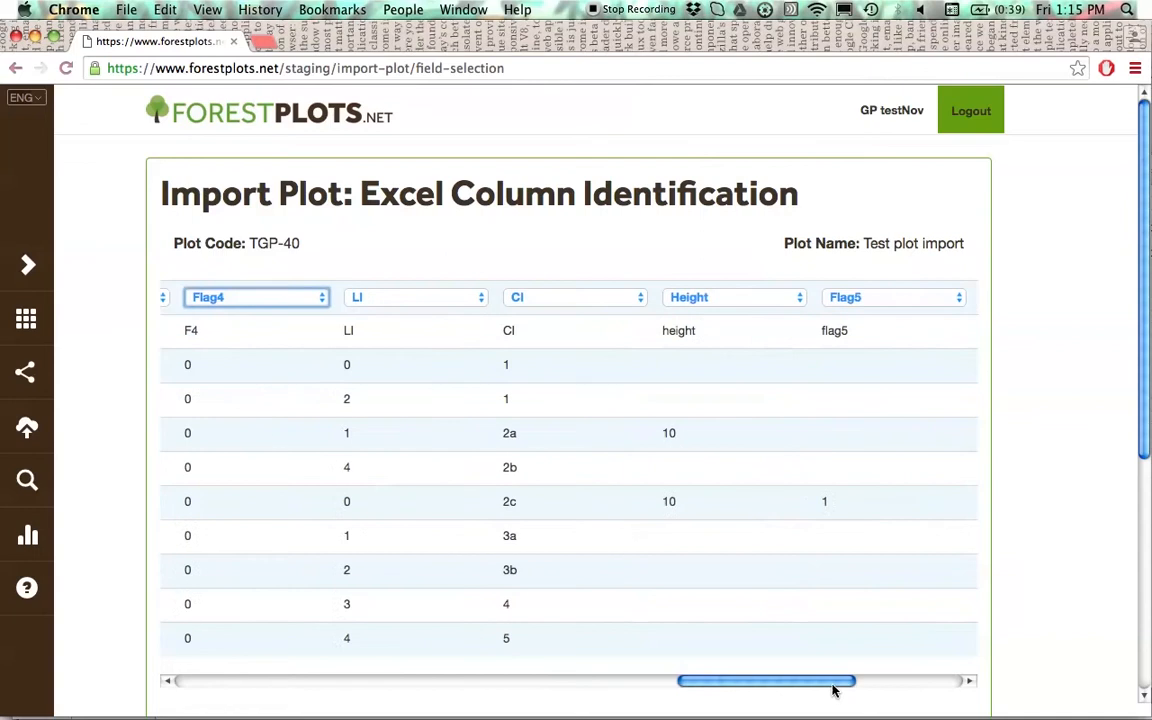
{"action": "left_click_drag", "start_coordinate": [851, 689], "coordinate": [916, 686]}
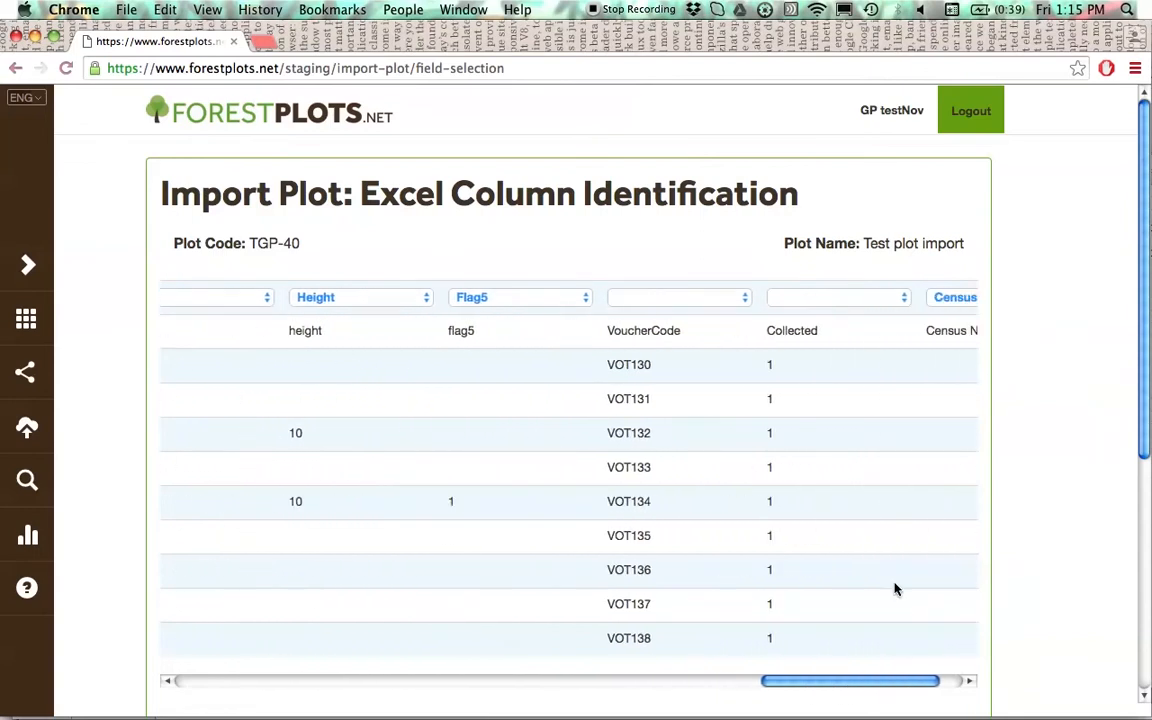
{"action": "left_click", "coordinate": [745, 299]}
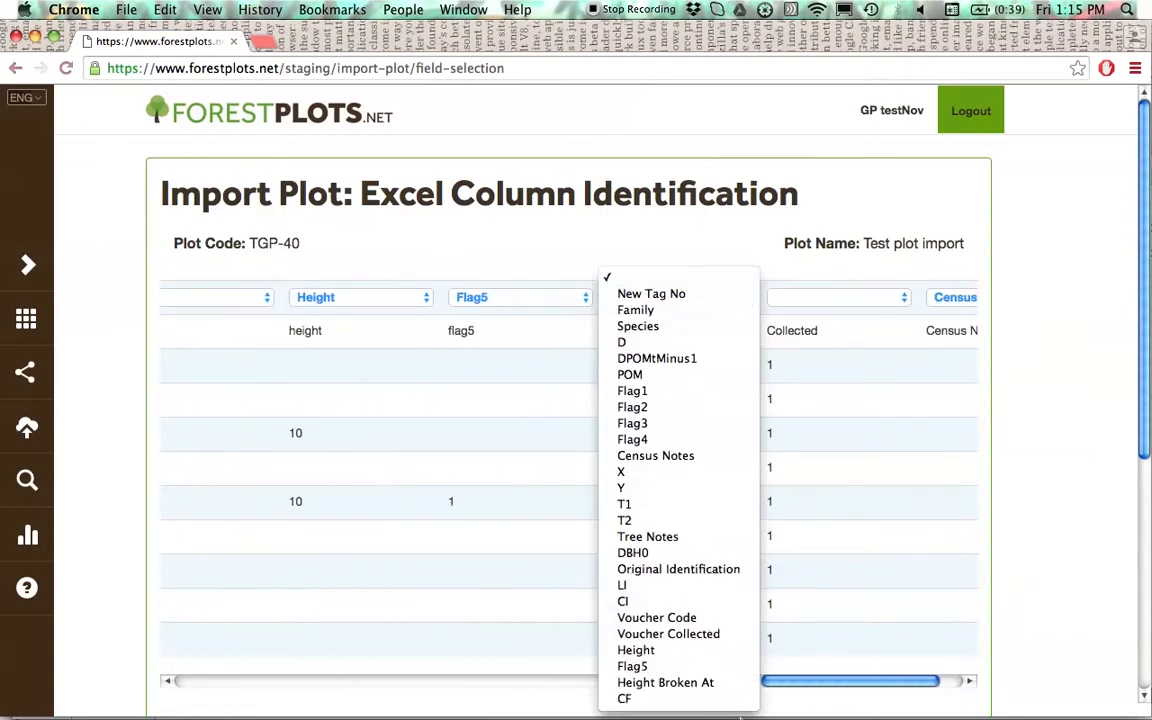
{"action": "left_click", "coordinate": [733, 618]}
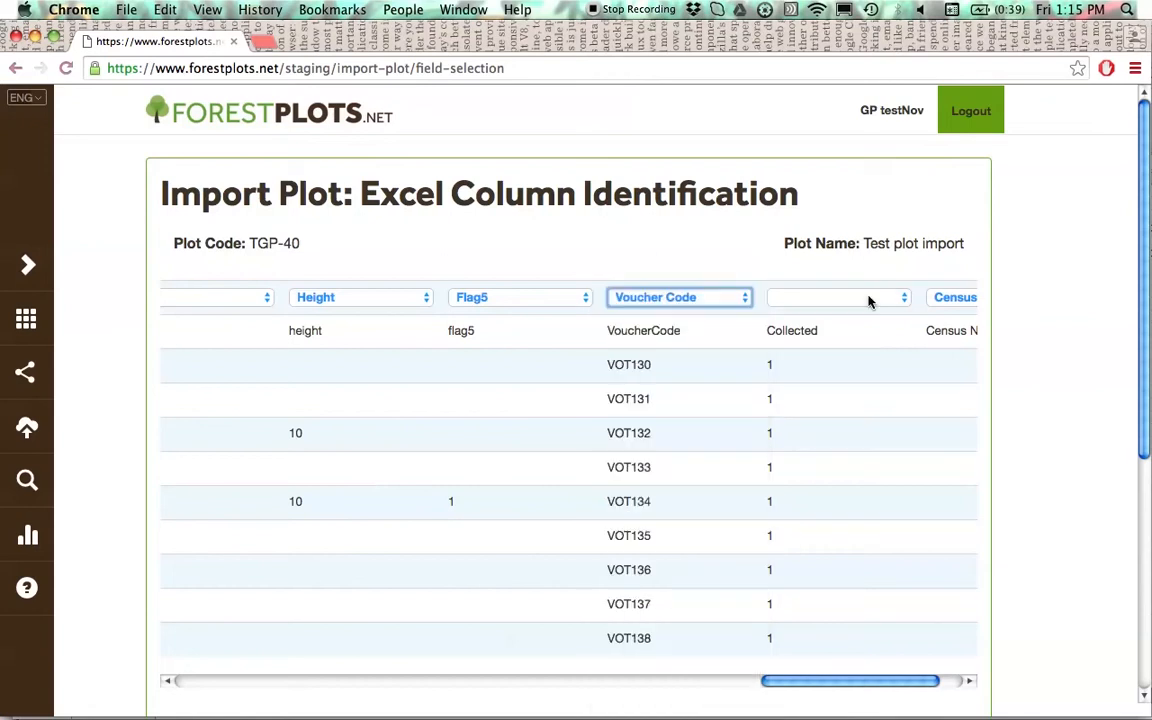
- Map the Collected column to Voucher Collected and submit the column identification to reach the herbarium selection
{"action": "left_click", "coordinate": [869, 299]}
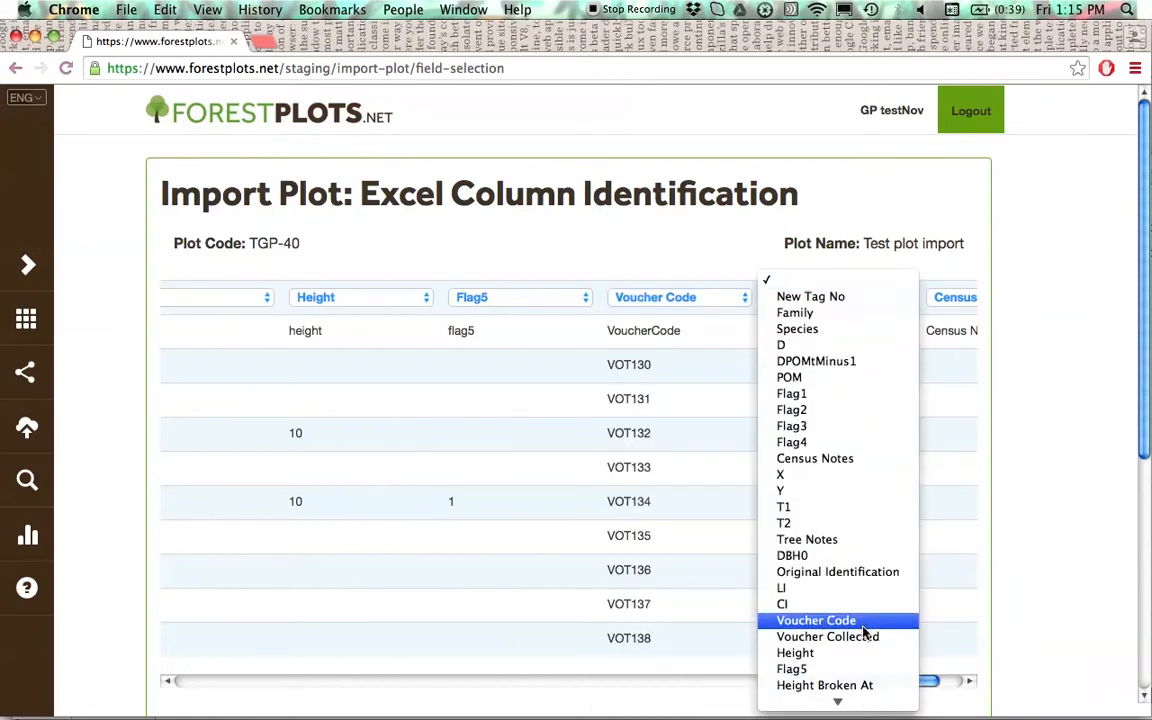
{"action": "left_click", "coordinate": [866, 638]}
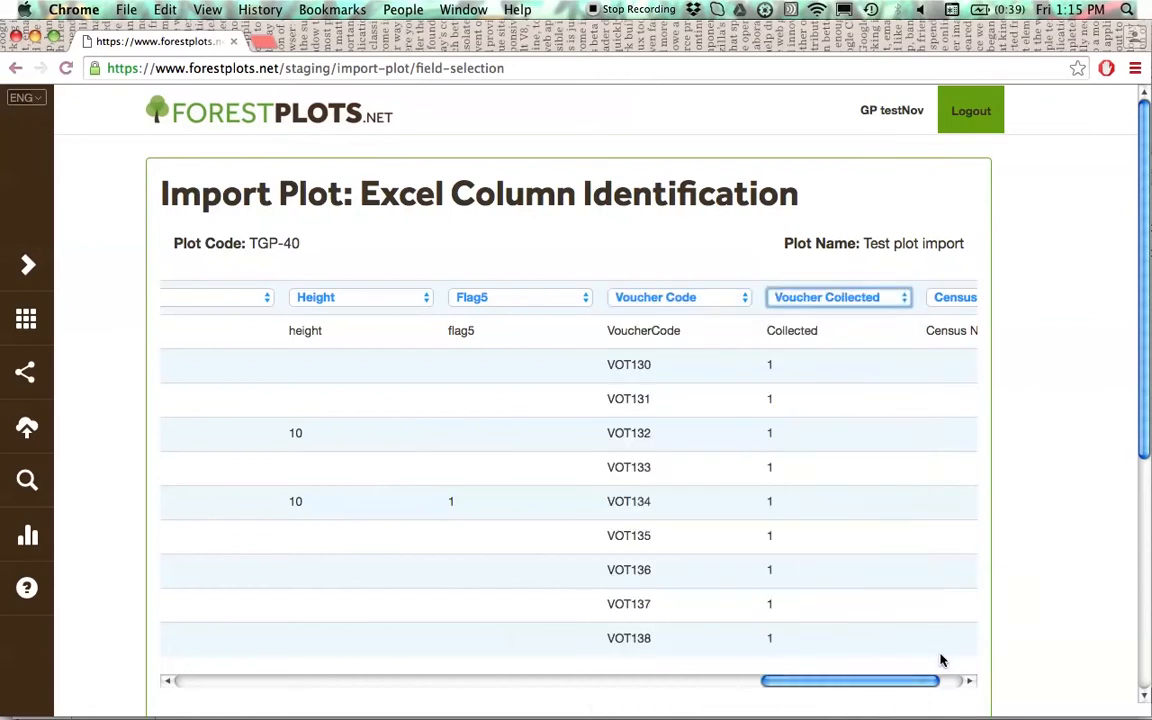
{"action": "left_click_drag", "start_coordinate": [936, 684], "coordinate": [249, 685]}
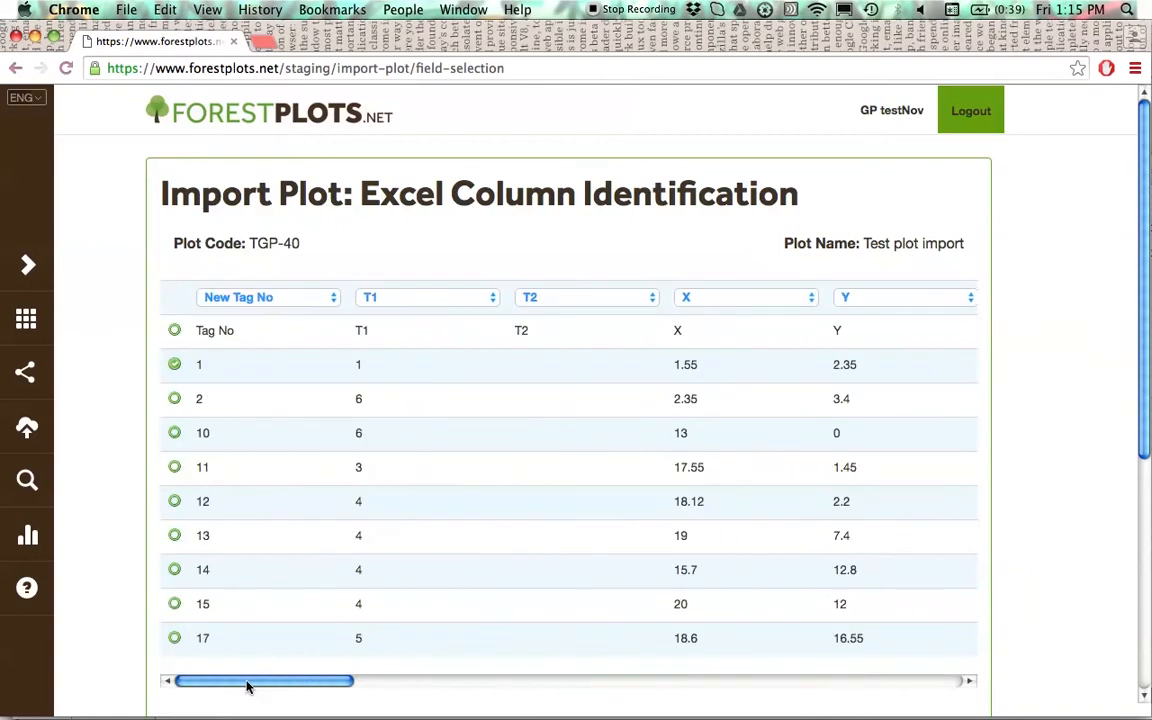
{"action": "scroll", "coordinate": [1050, 505], "scroll_direction": "down", "scroll_amount": 3}
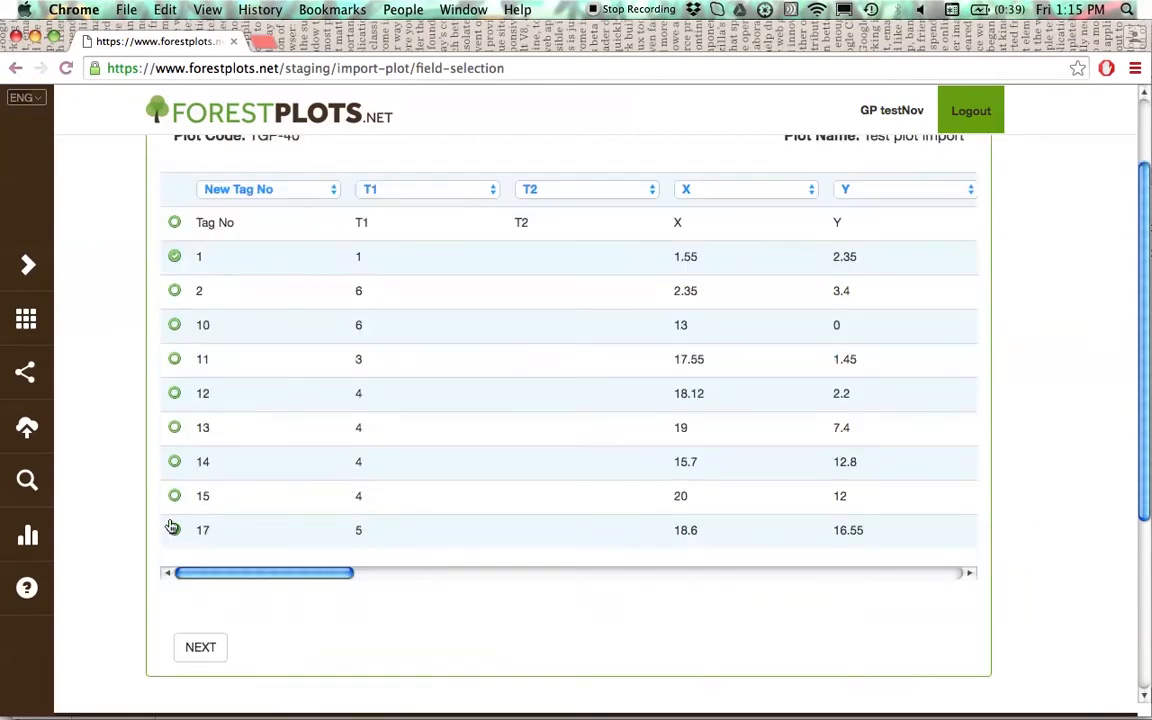
{"action": "left_click", "coordinate": [201, 653]}
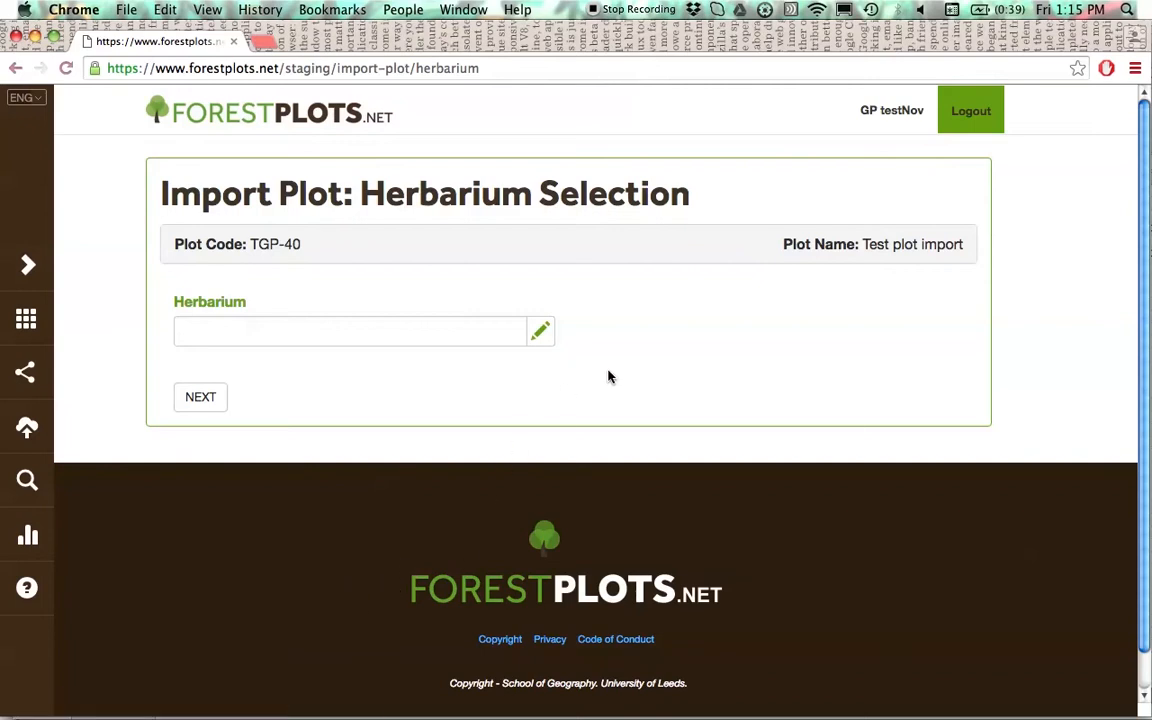
- Set the herbarium to Herbario, Jardin Botanico de Missouri (HOXA) and continue to collector identification
{"action": "left_click", "coordinate": [542, 336]}
{"action": "type", "text": "hoxa"}
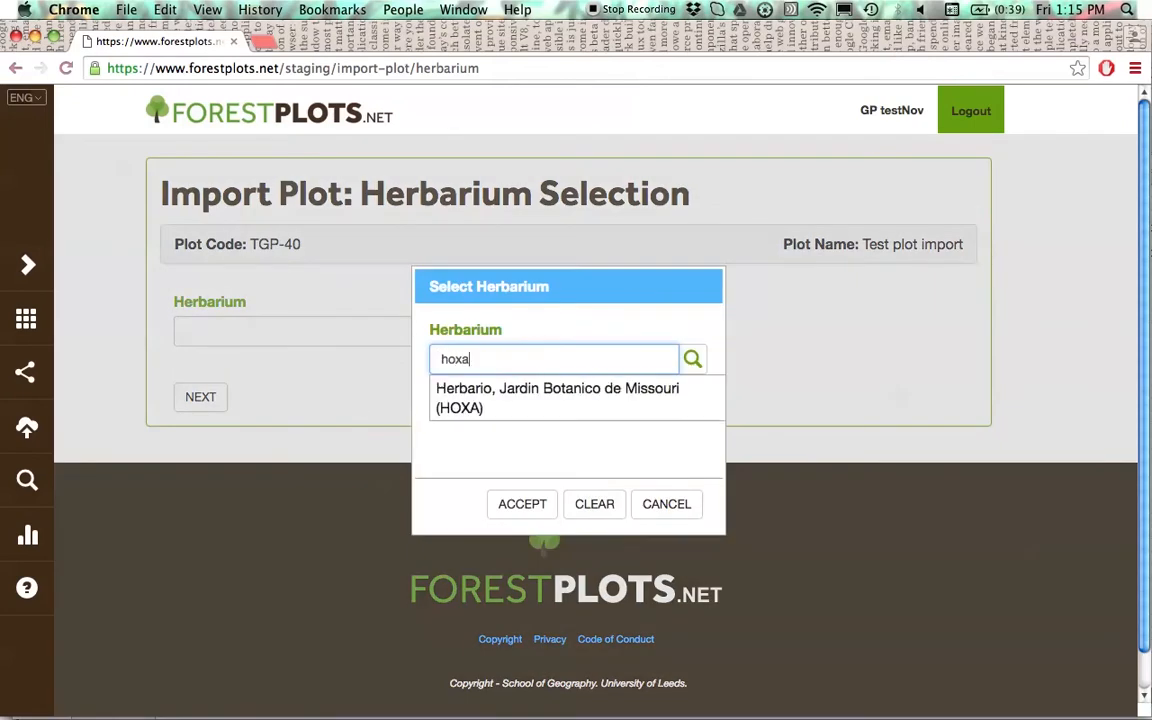
{"action": "left_click", "coordinate": [525, 389]}
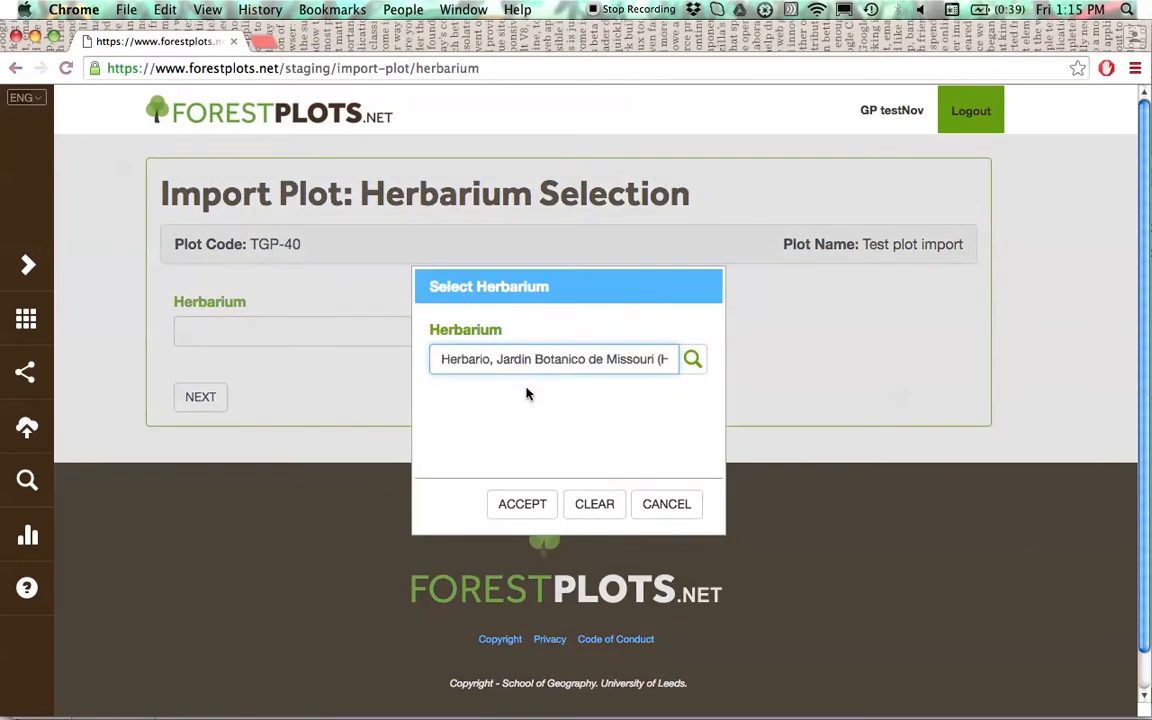
{"action": "left_click", "coordinate": [527, 504]}
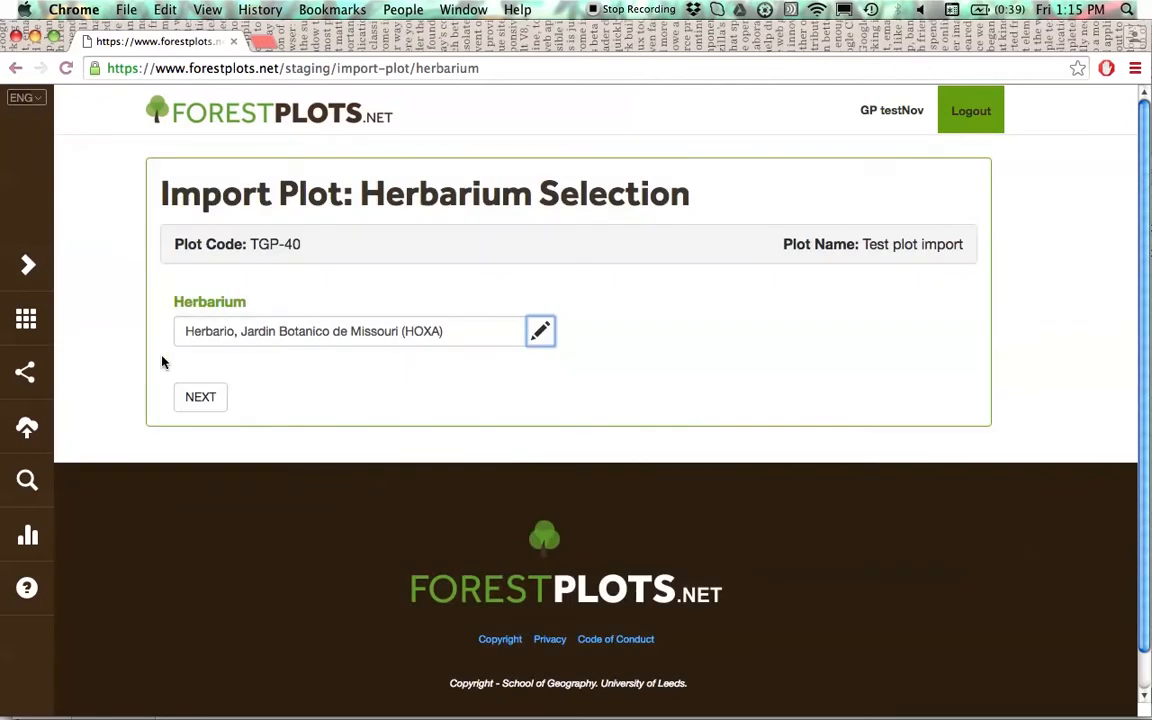
{"action": "left_click", "coordinate": [207, 406]}
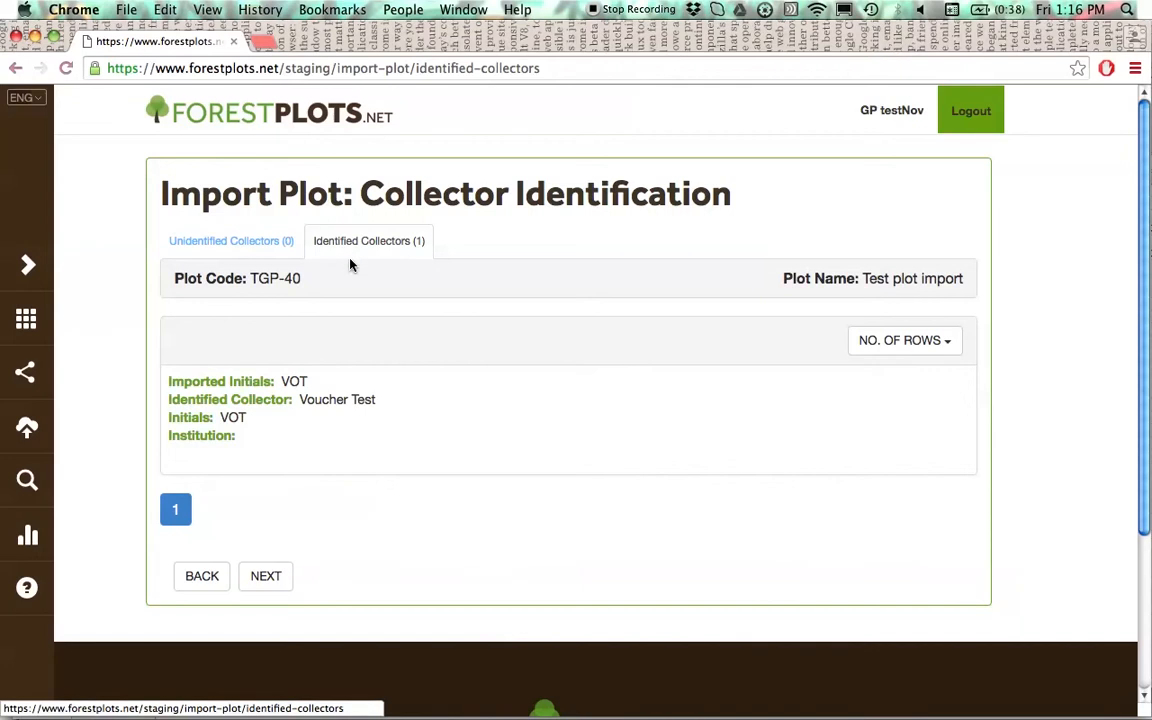
- Accept the identified collector and the valid vouchers to proceed to species identification
{"action": "left_click", "coordinate": [263, 585]}
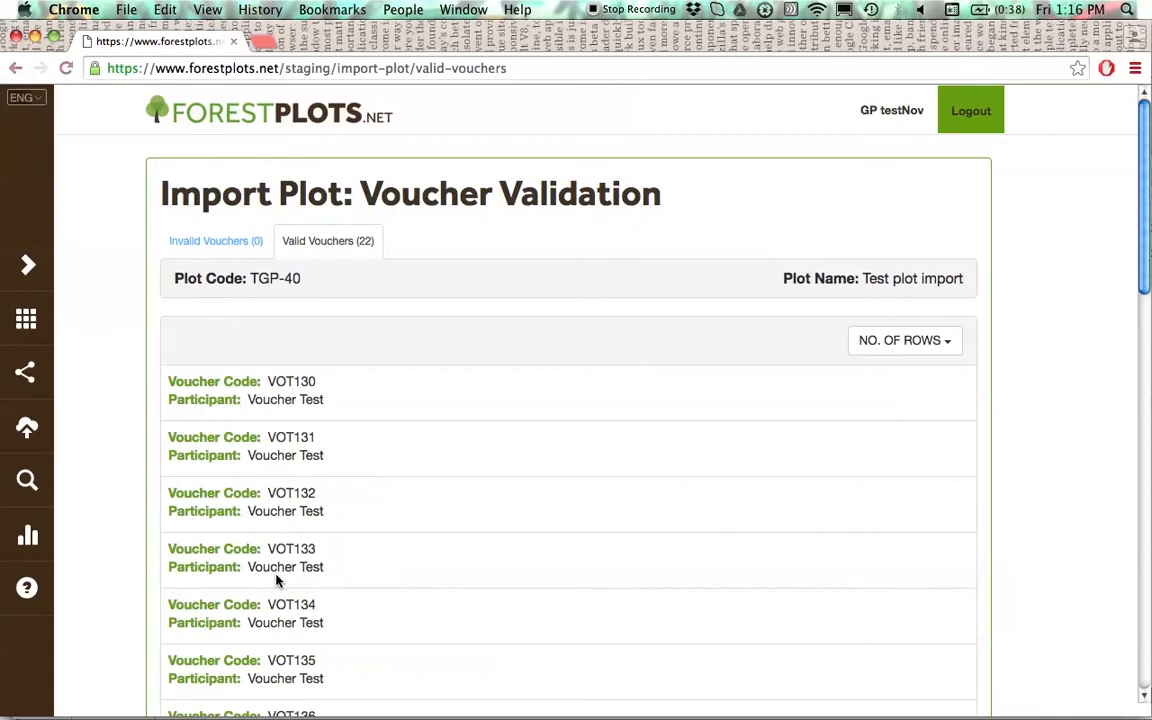
{"action": "scroll", "coordinate": [378, 497], "scroll_direction": "down", "scroll_amount": 1}
{"action": "scroll", "coordinate": [378, 497], "scroll_direction": "down", "scroll_amount": 15}
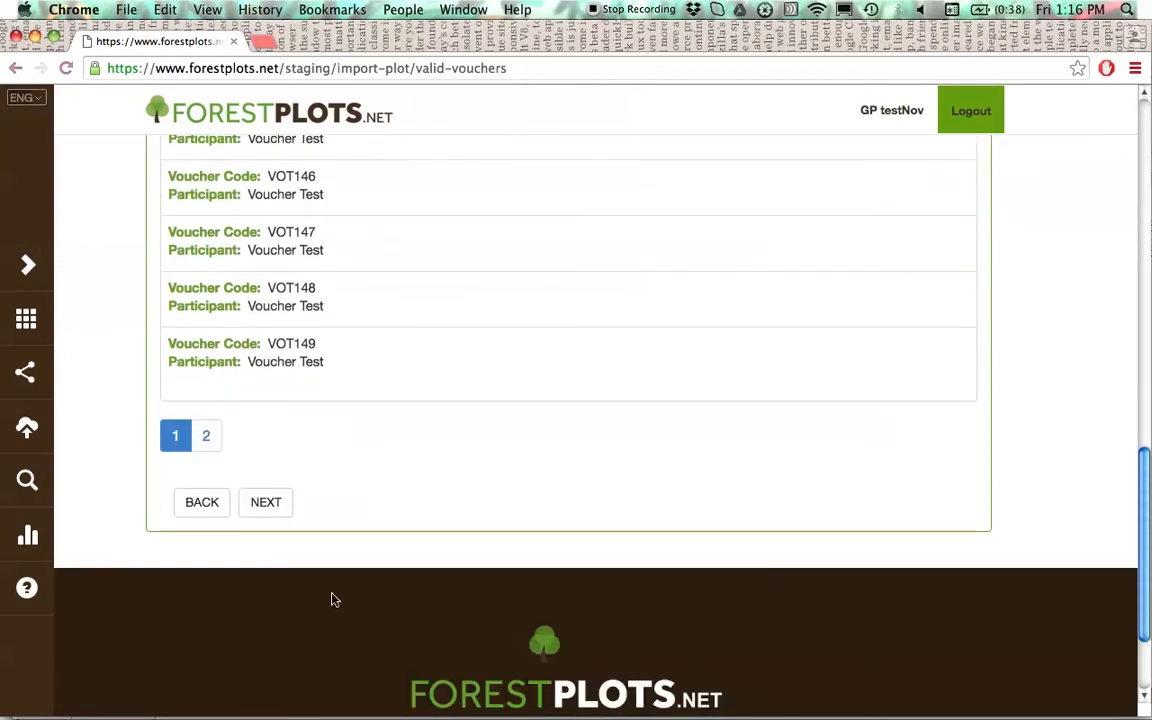
{"action": "left_click", "coordinate": [273, 510]}
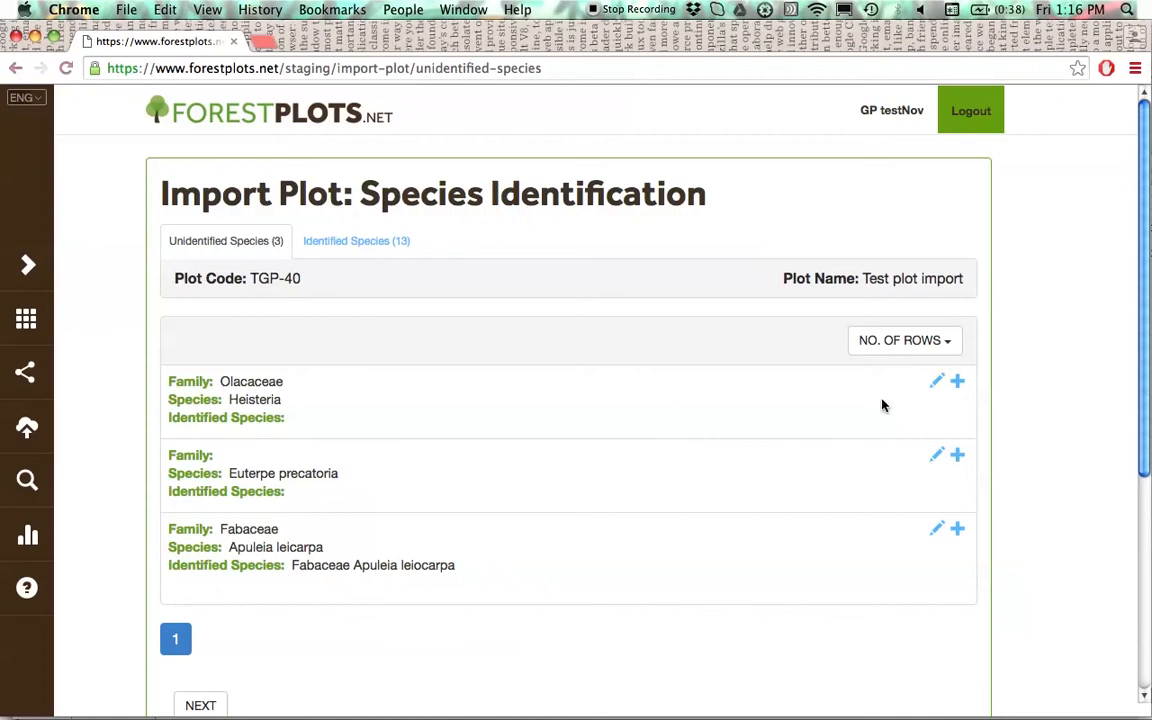
- Identify the Olacaceae Heisteria entry as genus Heisteria, species Heisteria indet, and add it to the identified species
{"action": "left_click", "coordinate": [937, 384]}
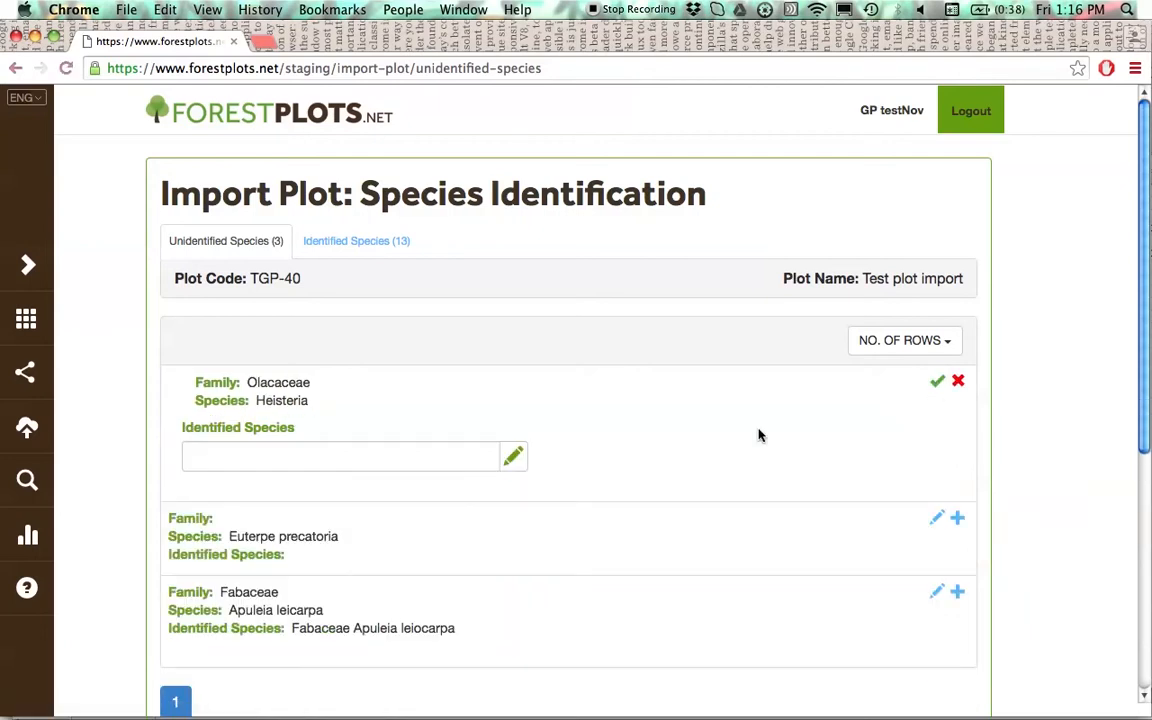
{"action": "left_click", "coordinate": [520, 462]}
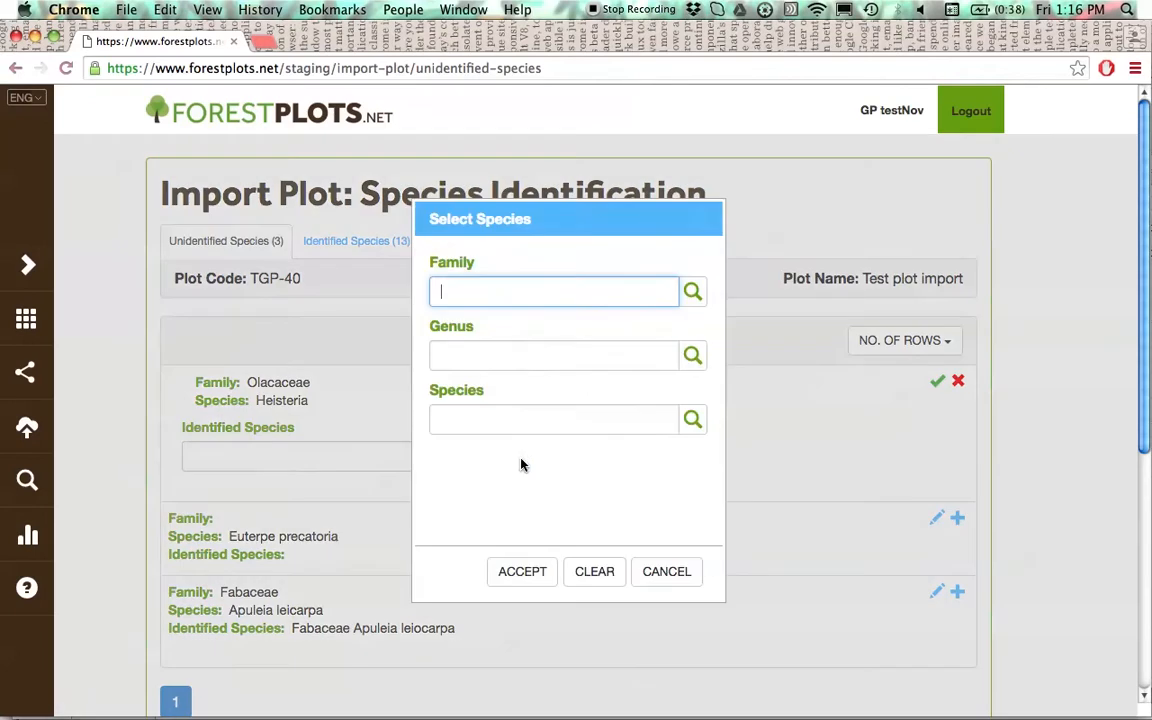
{"action": "left_click", "coordinate": [506, 352]}
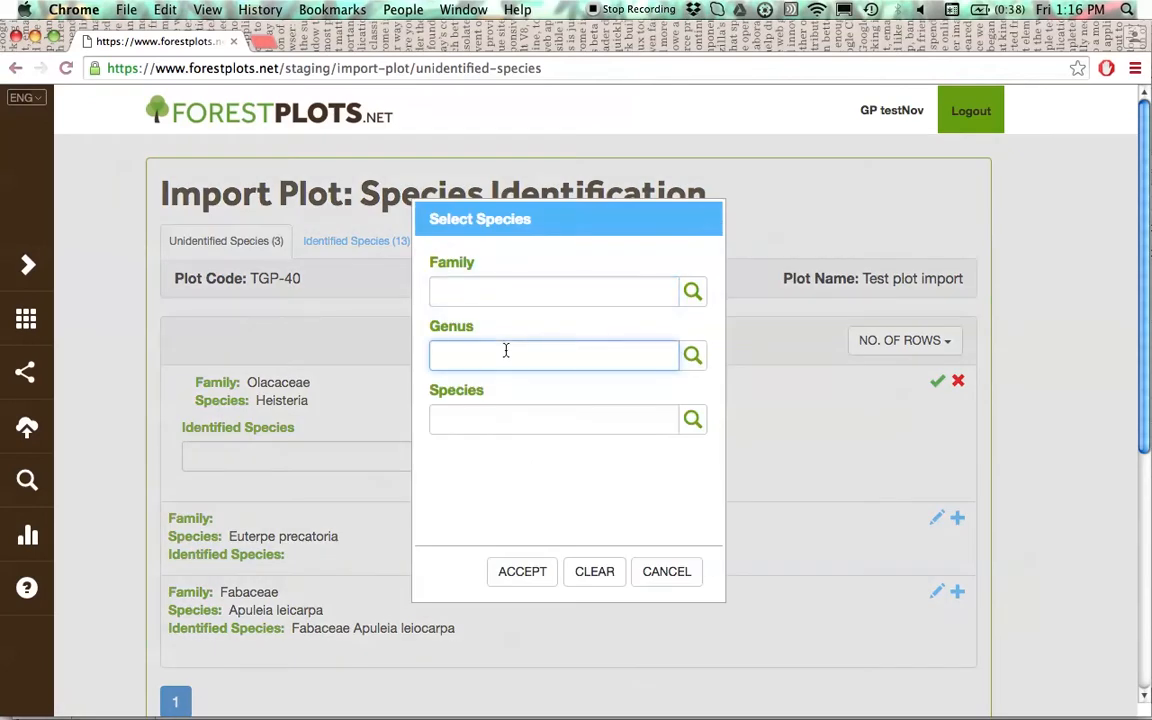
{"action": "type", "text": "heister"}
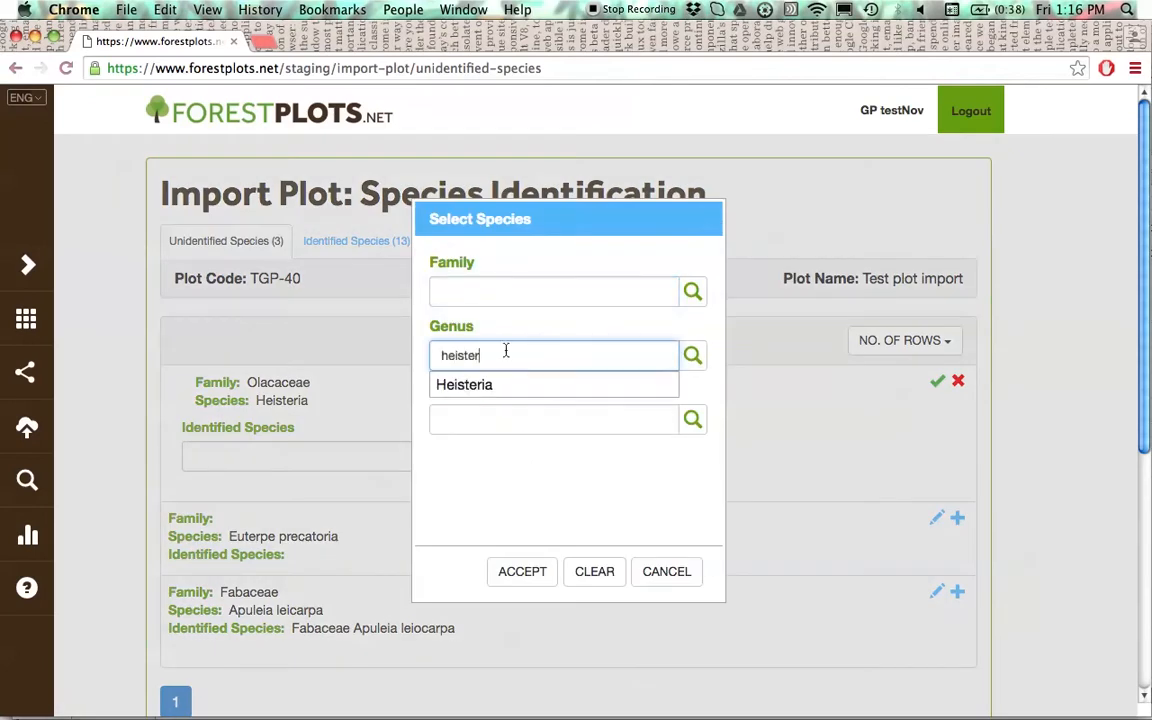
{"action": "left_click", "coordinate": [507, 385]}
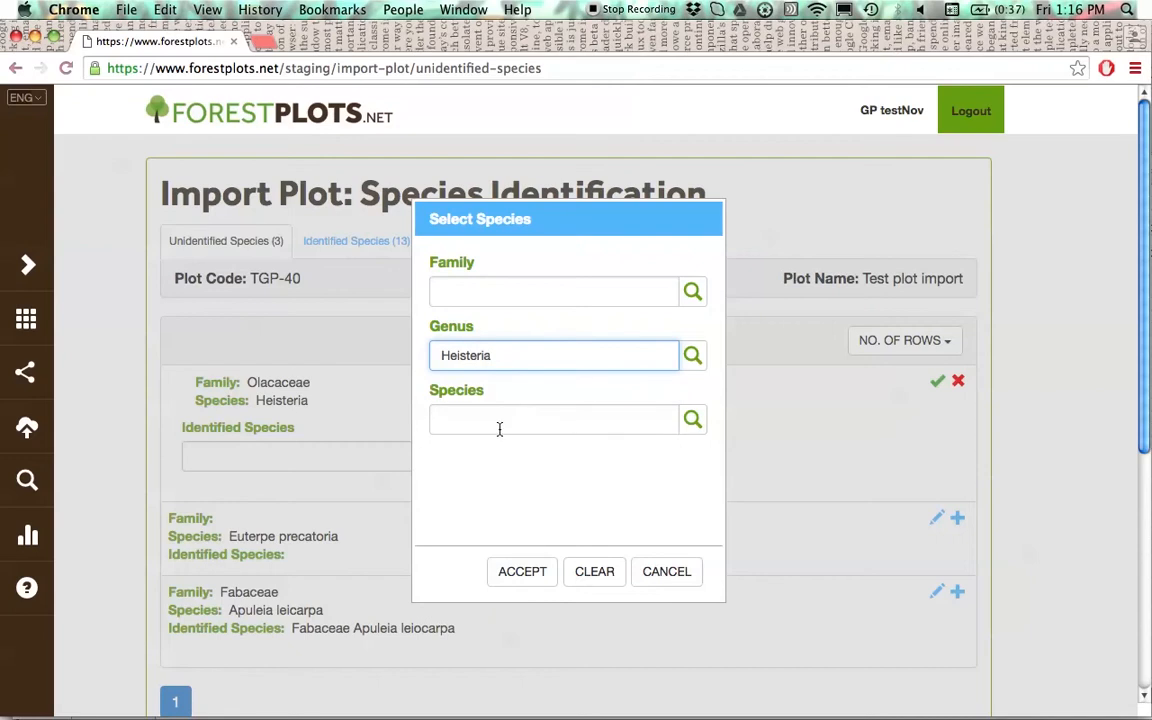
{"action": "left_click", "coordinate": [500, 424]}
{"action": "type", "text": "indet"}
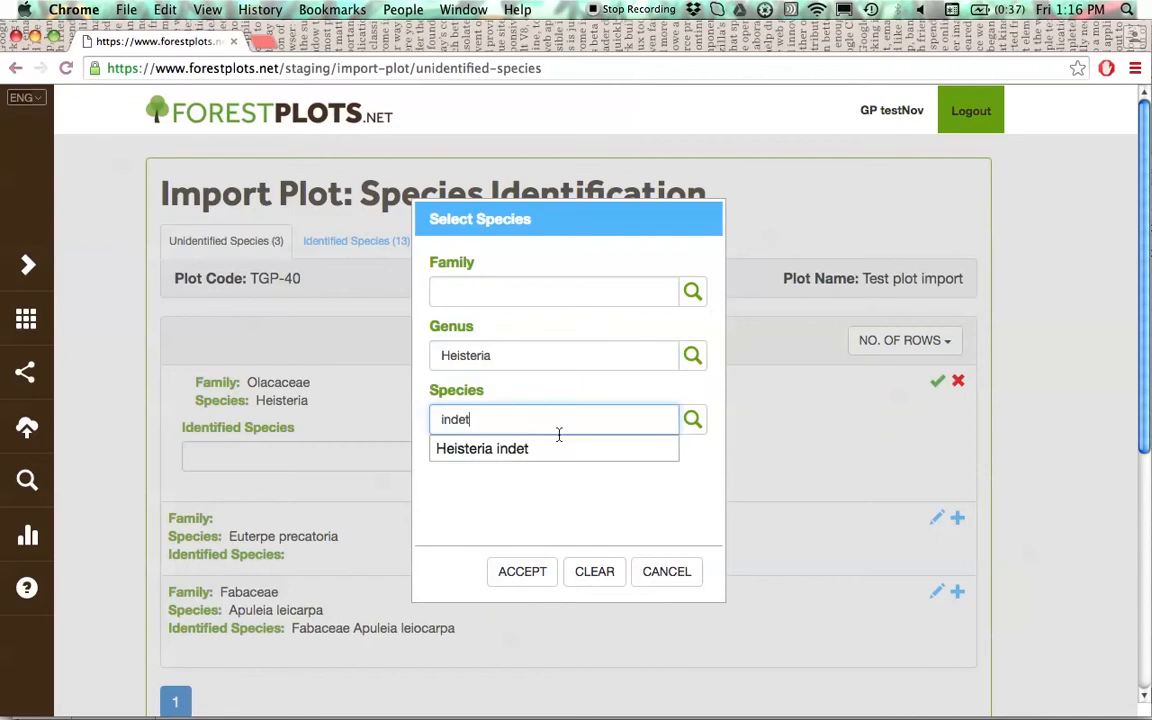
{"action": "left_click", "coordinate": [556, 449]}
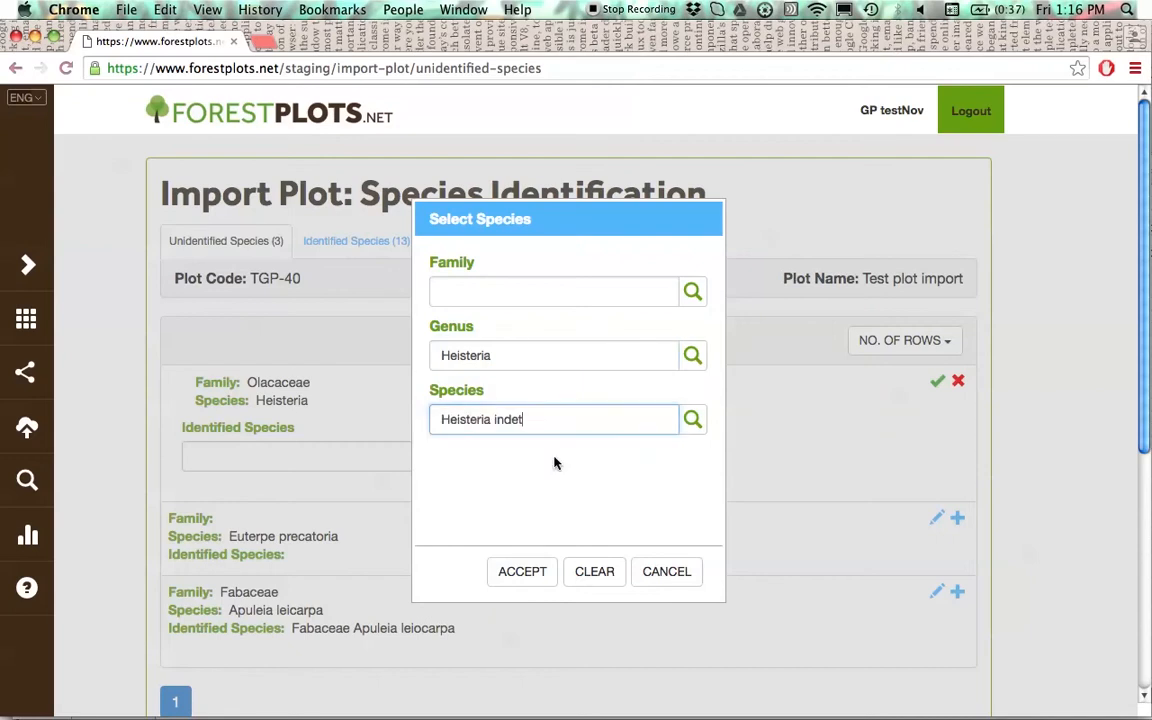
{"action": "left_click", "coordinate": [541, 574]}
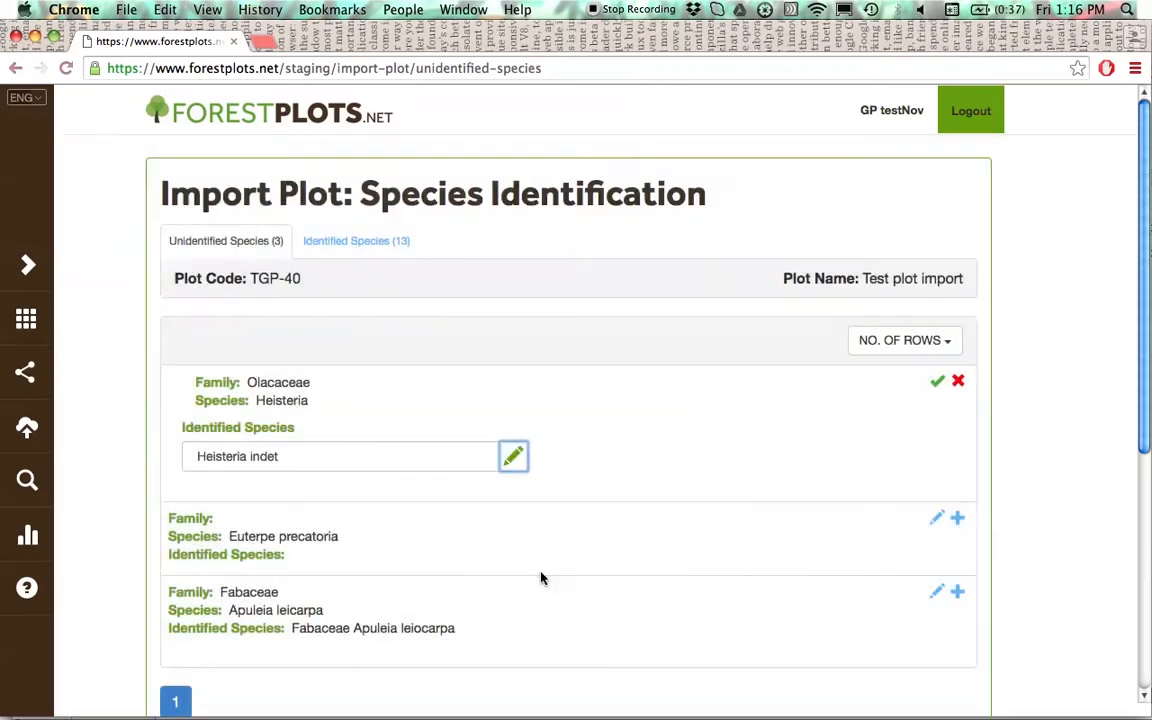
{"action": "left_click", "coordinate": [940, 385]}
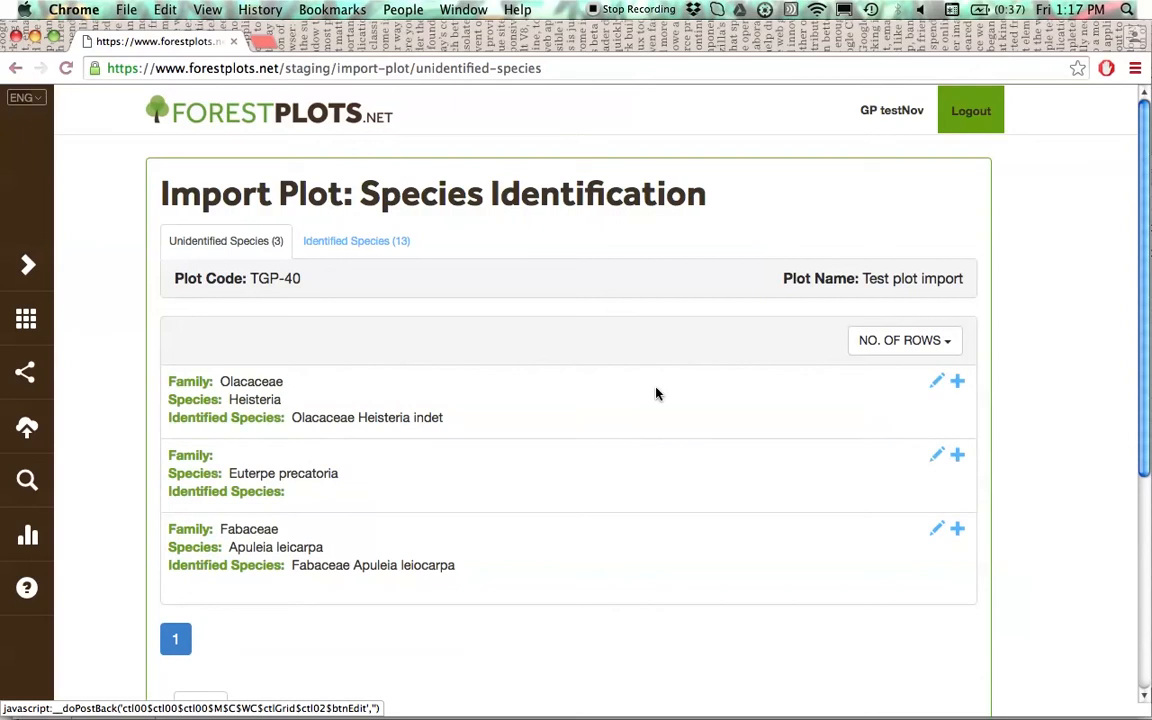
{"action": "left_click", "coordinate": [958, 388]}
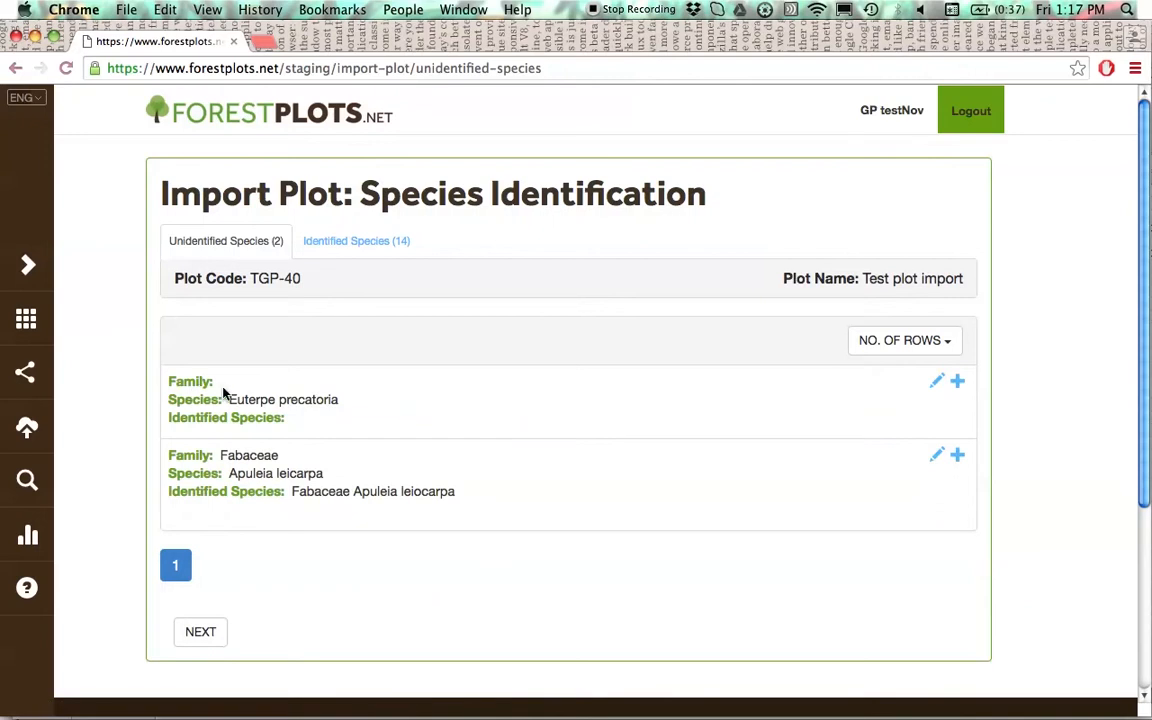
- Identify the Euterpe precatoria entry without a family as genus Euterpe, species Euterpe precatoria, and add it to the identified species
{"action": "left_click", "coordinate": [937, 383]}
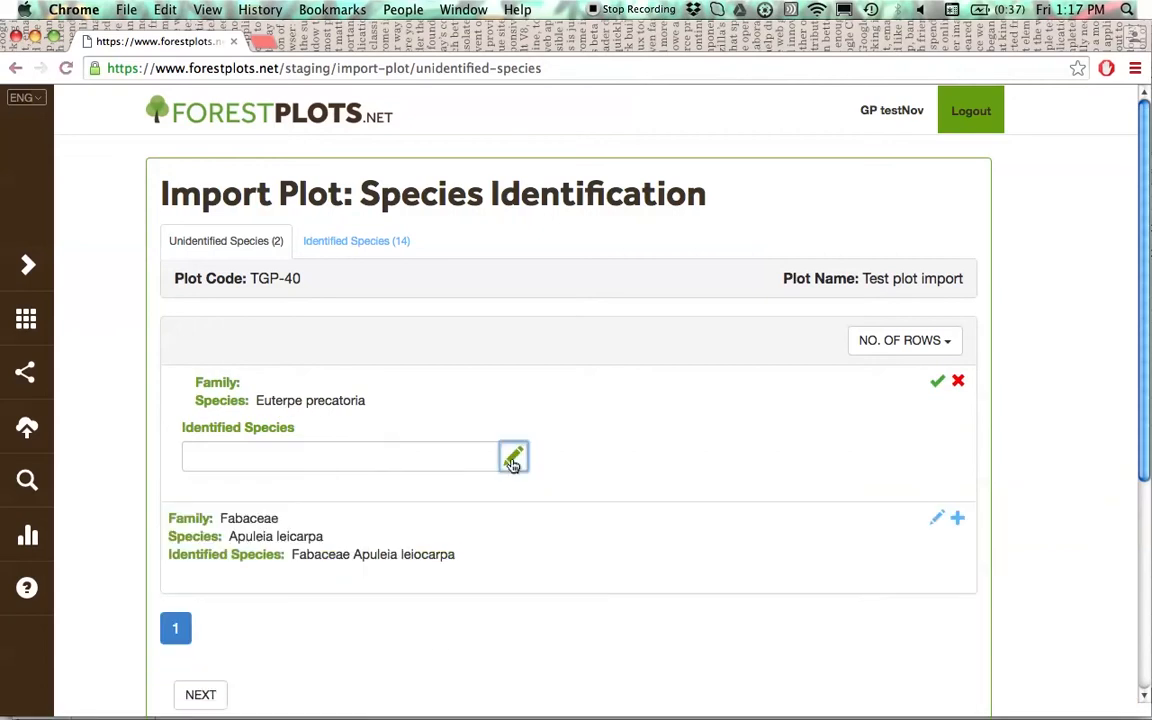
{"action": "left_click", "coordinate": [512, 456]}
{"action": "left_click", "coordinate": [496, 357]}
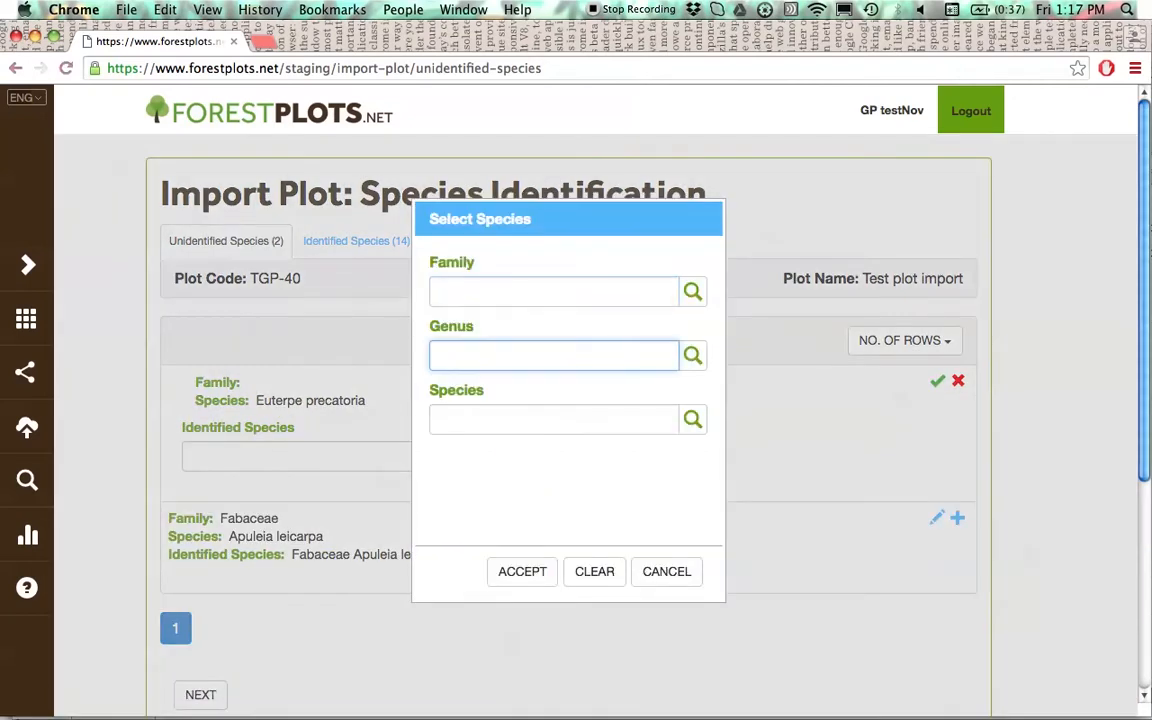
{"action": "type", "text": "euter"}
{"action": "left_click", "coordinate": [498, 386]}
{"action": "left_click", "coordinate": [498, 428]}
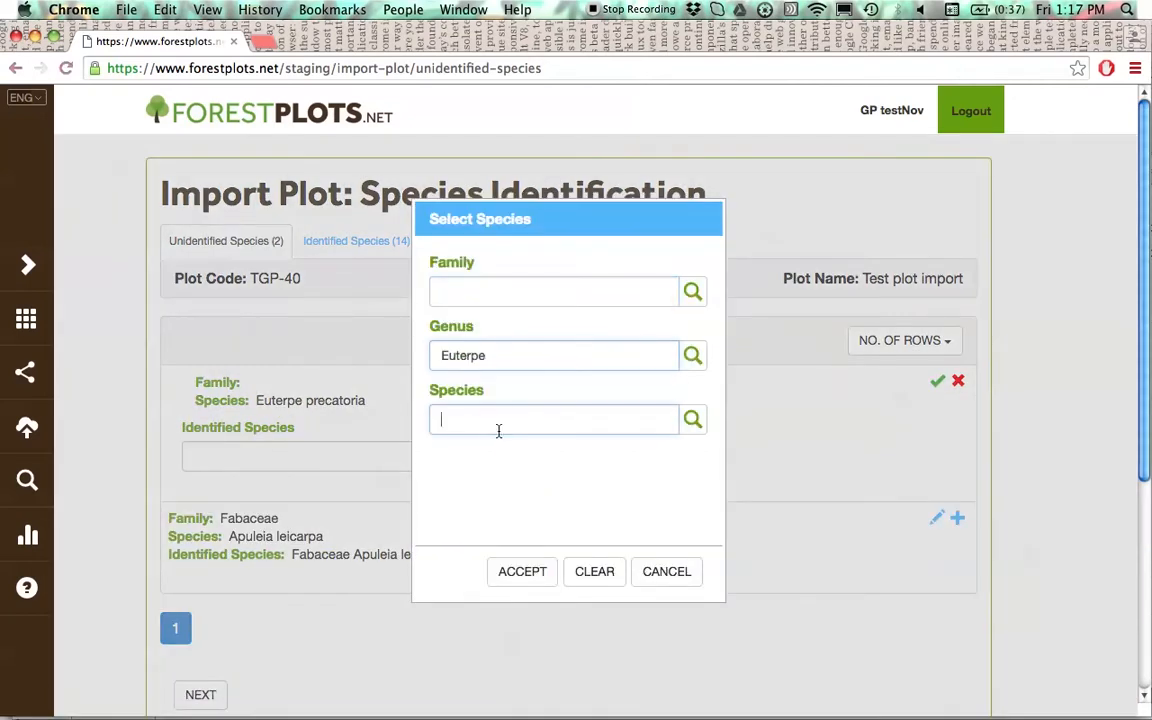
{"action": "type", "text": "prec"}
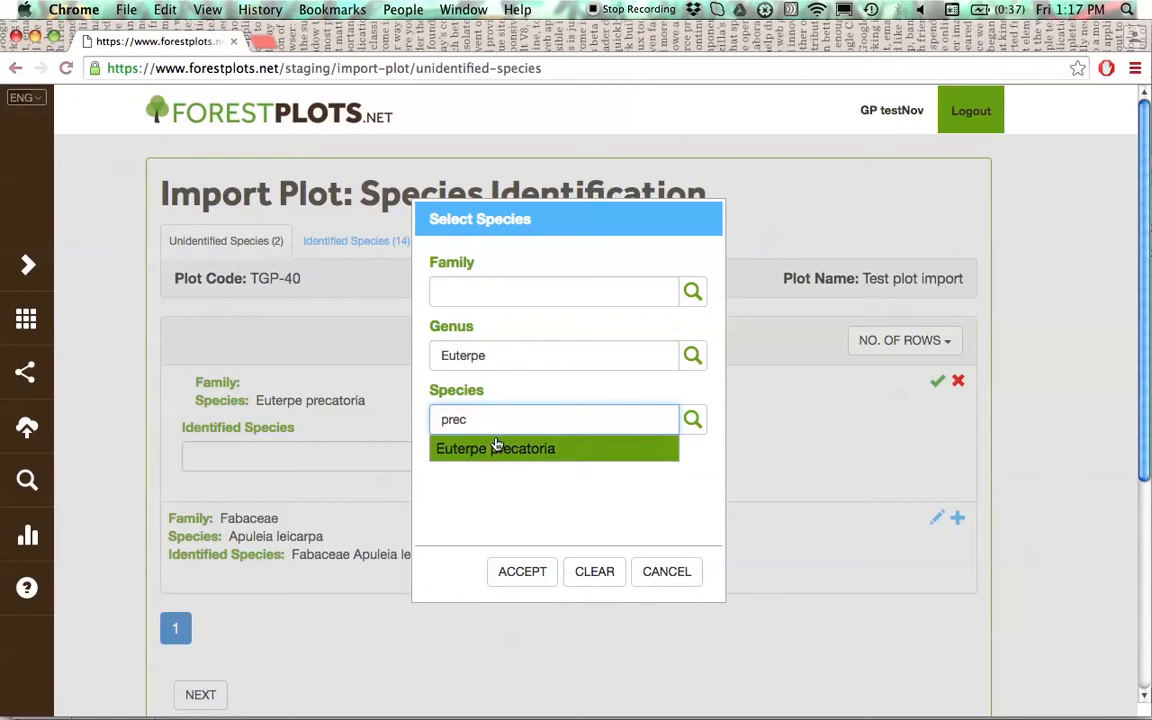
{"action": "left_click", "coordinate": [496, 447]}
{"action": "left_click", "coordinate": [515, 569]}
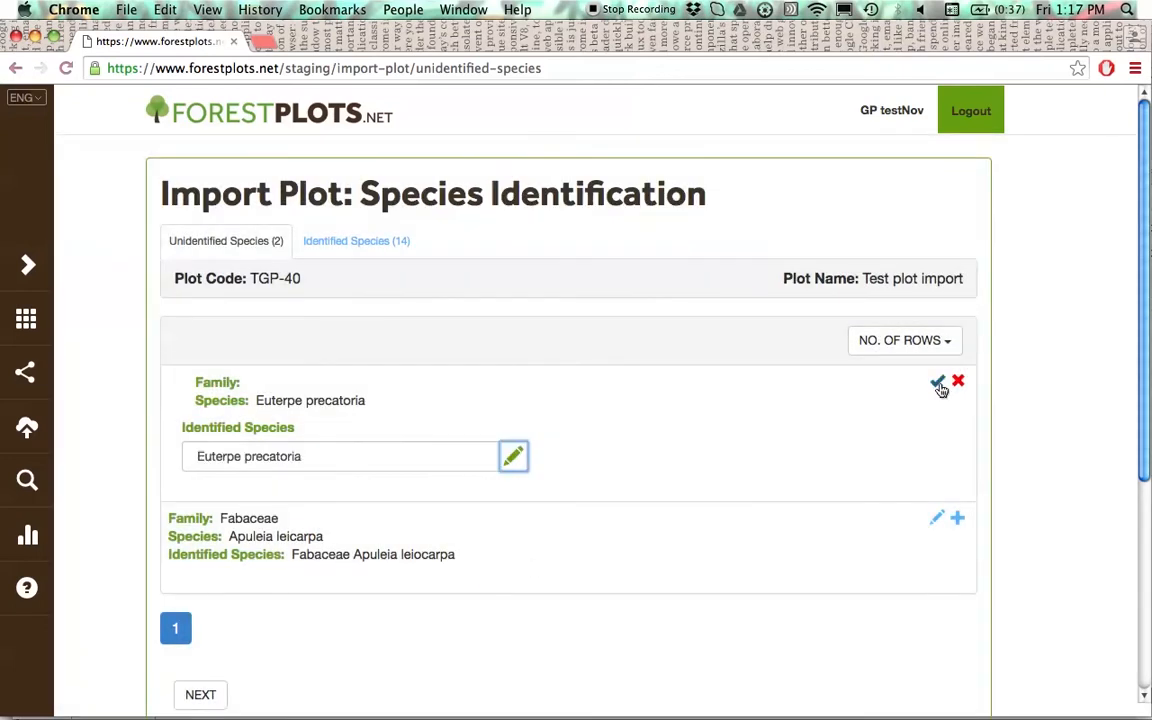
{"action": "left_click", "coordinate": [938, 382]}
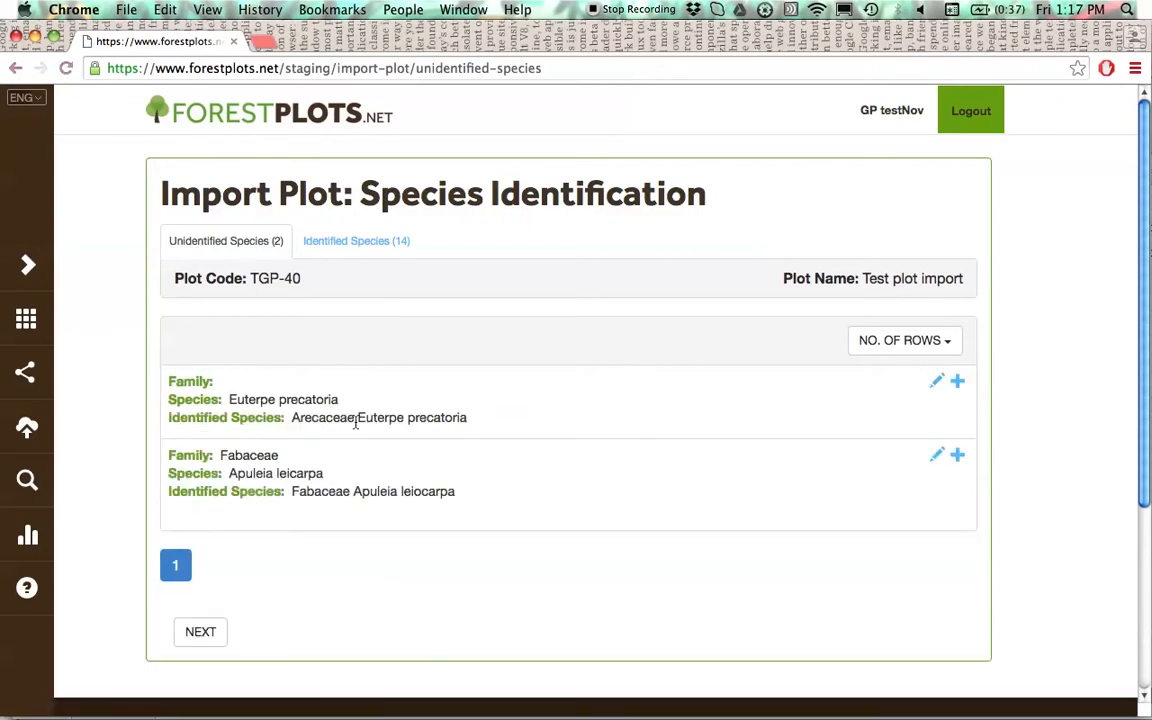
{"action": "left_click", "coordinate": [958, 386]}
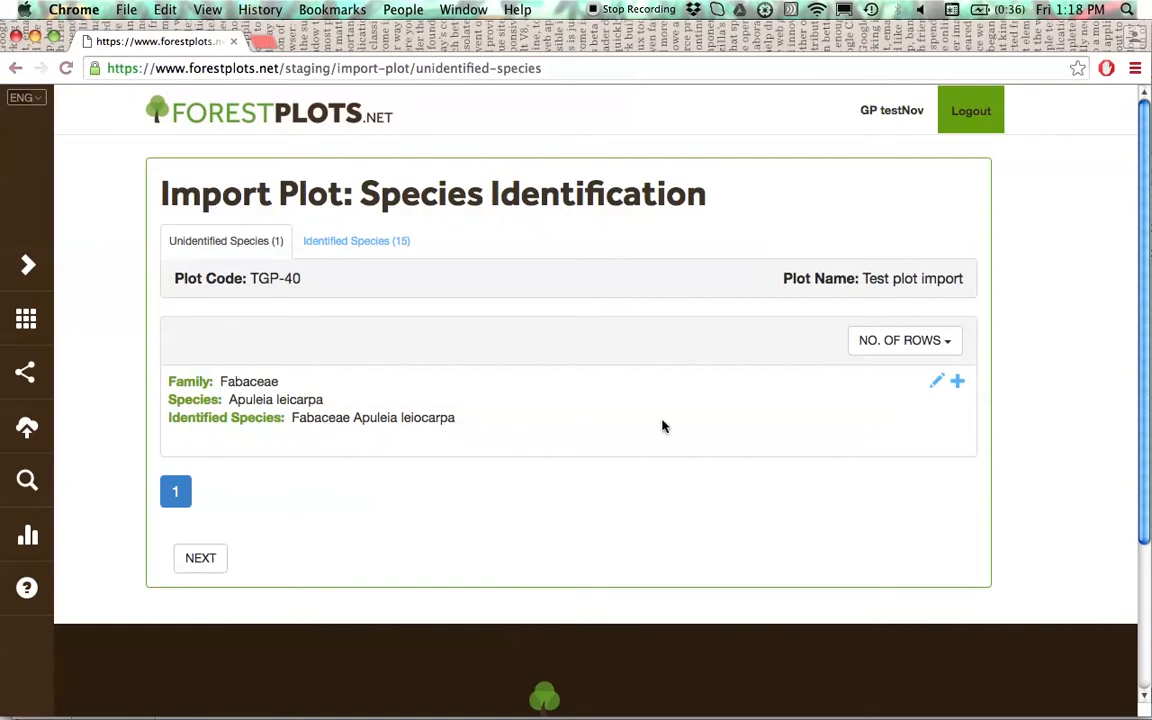
- Accept Fabaceae Apuleia leiocarpa as the match for Apuleia leicarpa and continue to tree identification
{"action": "left_click", "coordinate": [957, 384]}
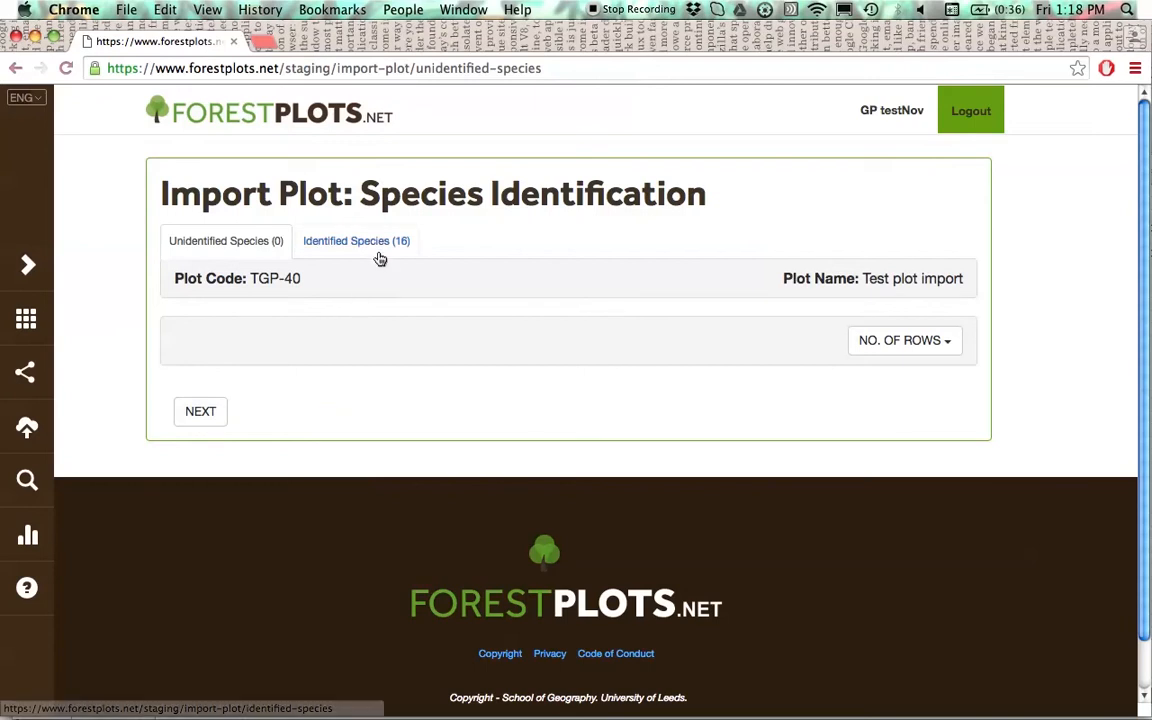
{"action": "left_click", "coordinate": [209, 413]}
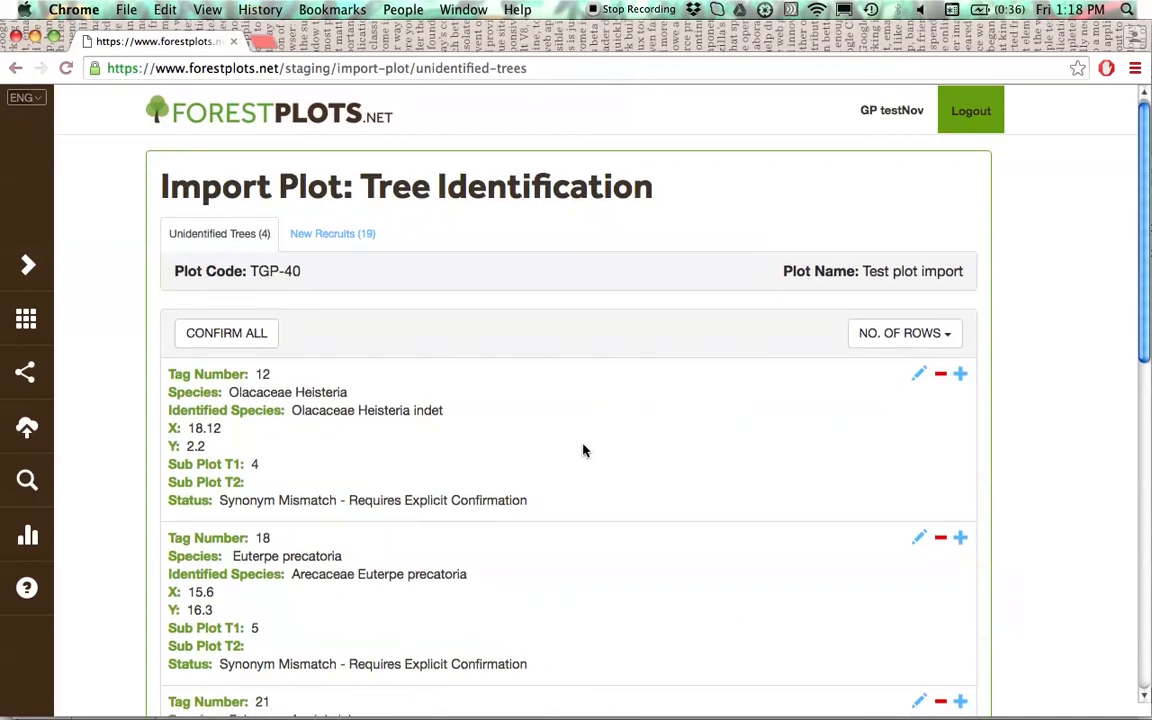
- Review the unidentified trees, checking each one's tag number, identified species and status
{"action": "scroll", "coordinate": [584, 450], "scroll_direction": "down", "scroll_amount": 2}
{"action": "scroll", "coordinate": [584, 450], "scroll_direction": "down", "scroll_amount": 2}
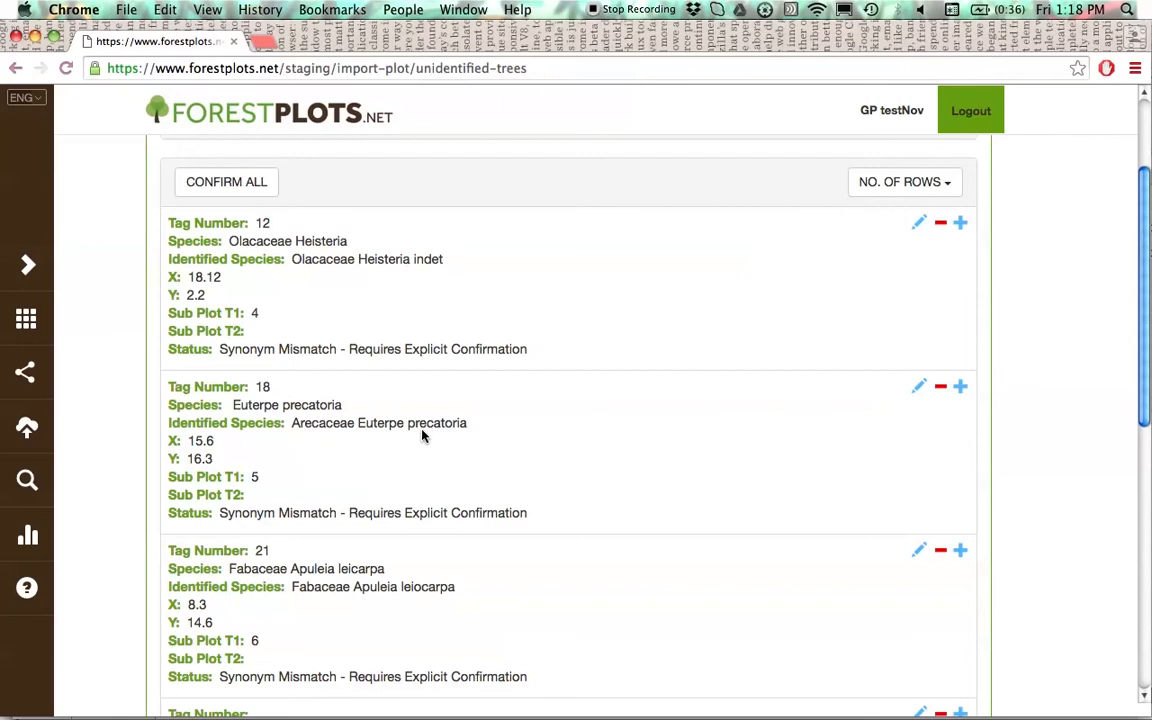
{"action": "scroll", "coordinate": [382, 412], "scroll_direction": "down", "scroll_amount": 1}
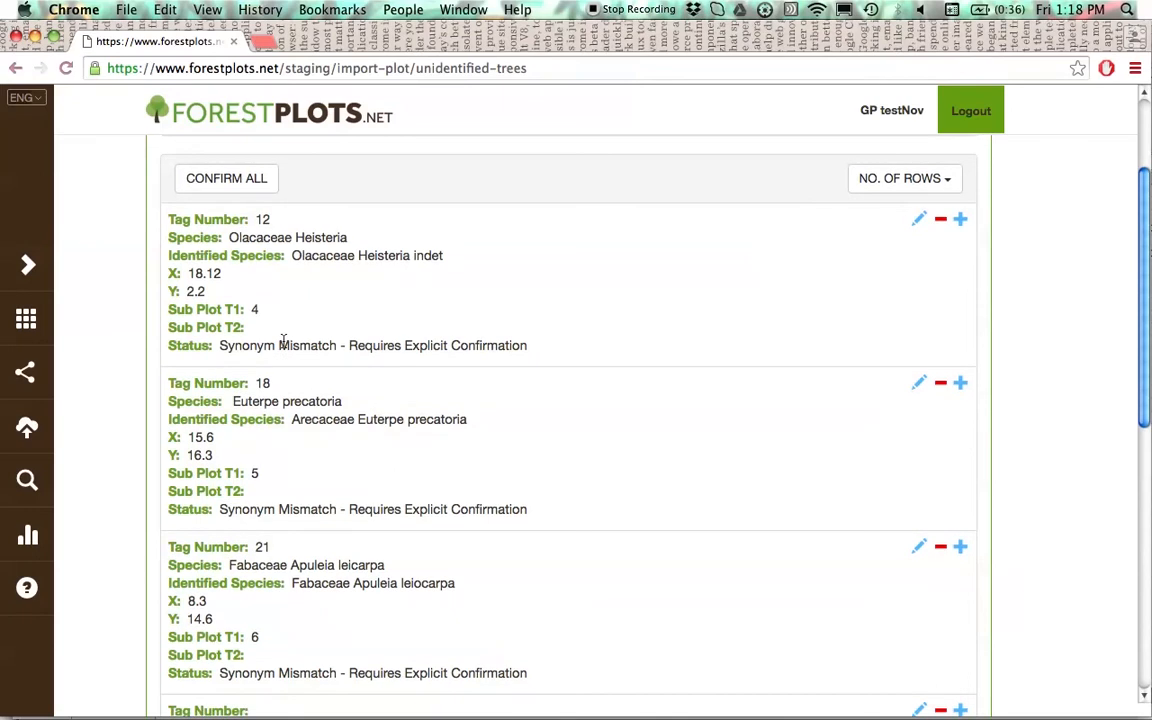
{"action": "scroll", "coordinate": [300, 350], "scroll_direction": "up", "scroll_amount": 1}
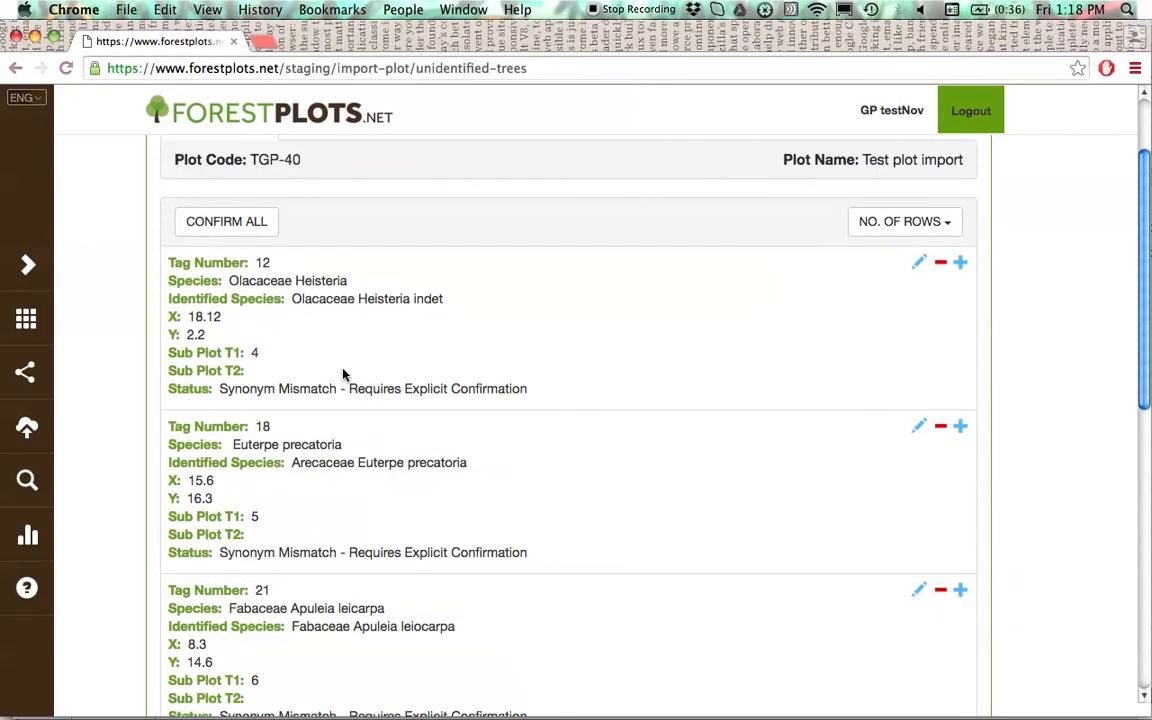
{"action": "scroll", "coordinate": [348, 380], "scroll_direction": "up", "scroll_amount": 2}
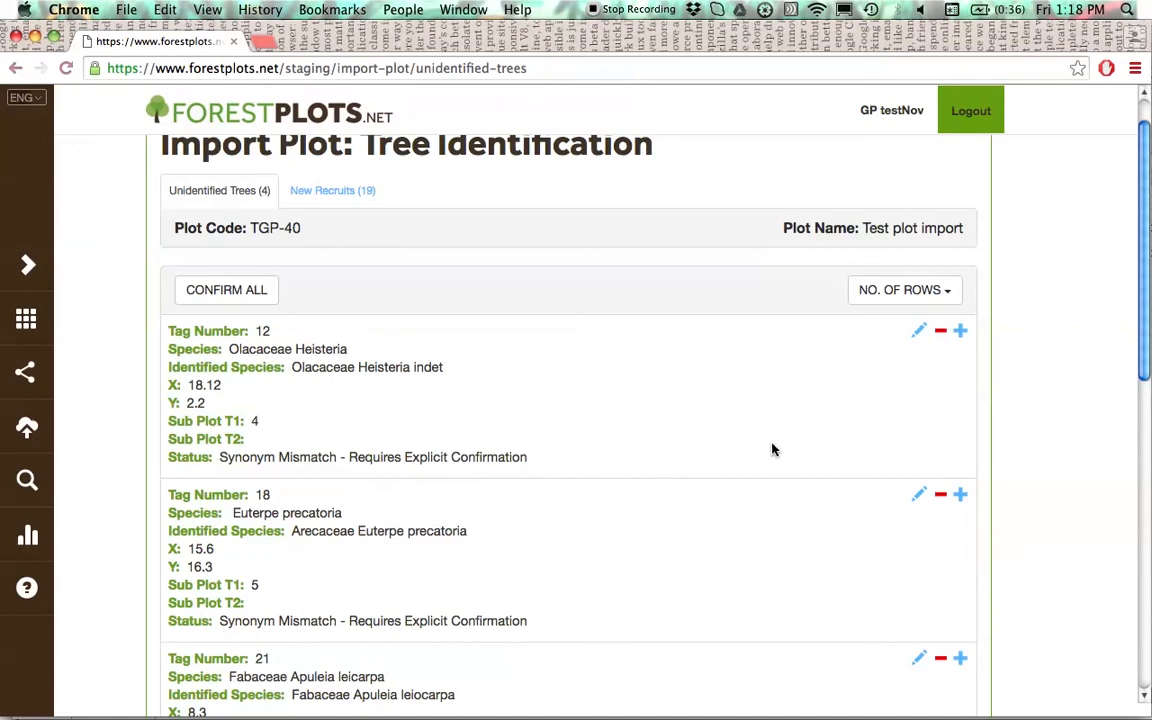
- Confirm the trees with tag numbers 12, 18 and 21 as new recruits
{"action": "left_click", "coordinate": [960, 333]}
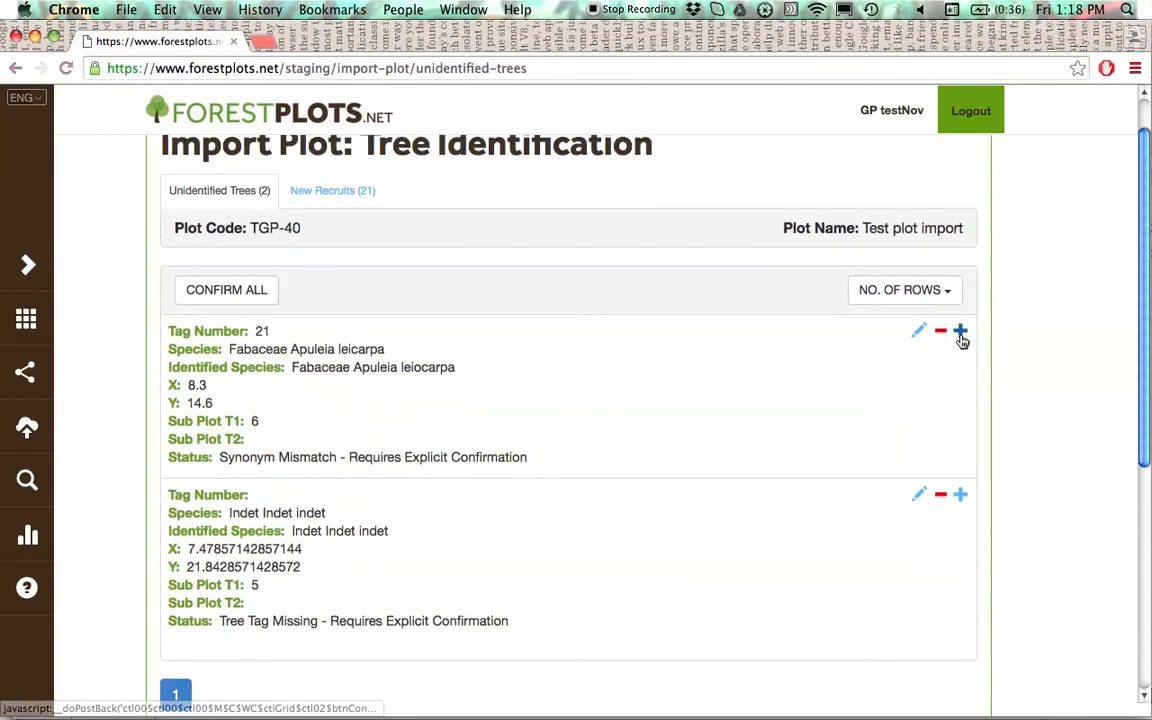
{"action": "left_click", "coordinate": [961, 333]}
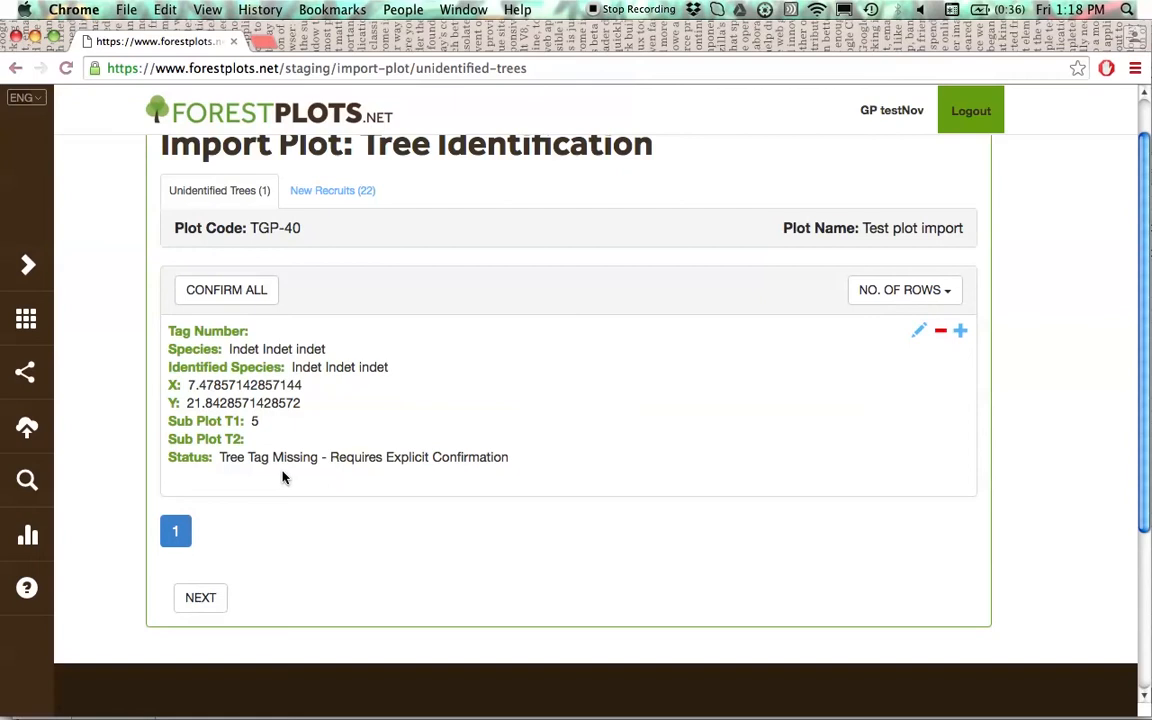
- Give the remaining untagged Indet indet tree tag number 27, save it and confirm it as a new recruit
{"action": "scroll", "coordinate": [480, 478], "scroll_direction": "up", "scroll_amount": 2}
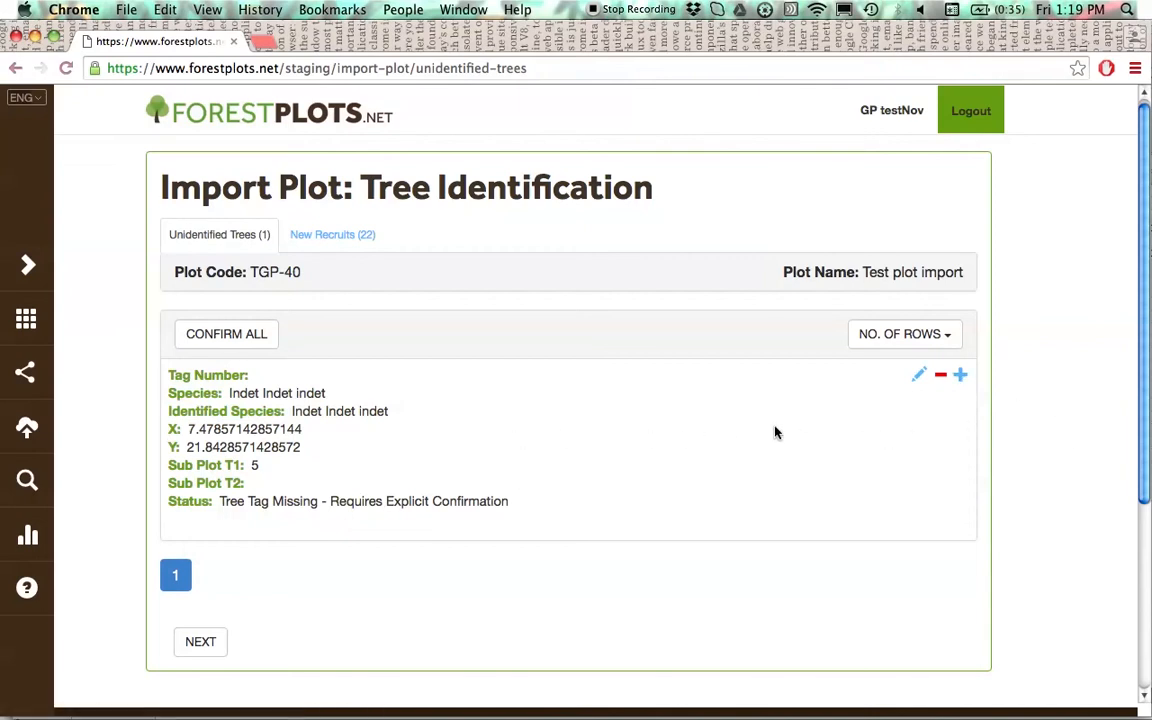
{"action": "left_click", "coordinate": [919, 378]}
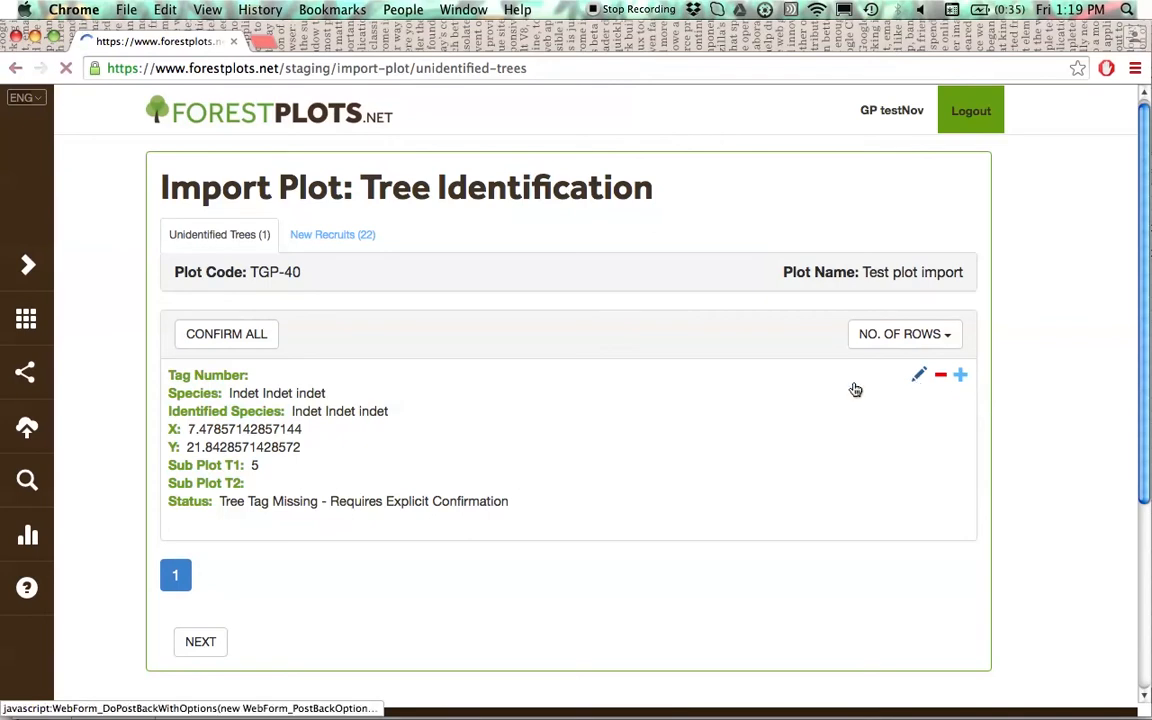
{"action": "left_click", "coordinate": [362, 417]}
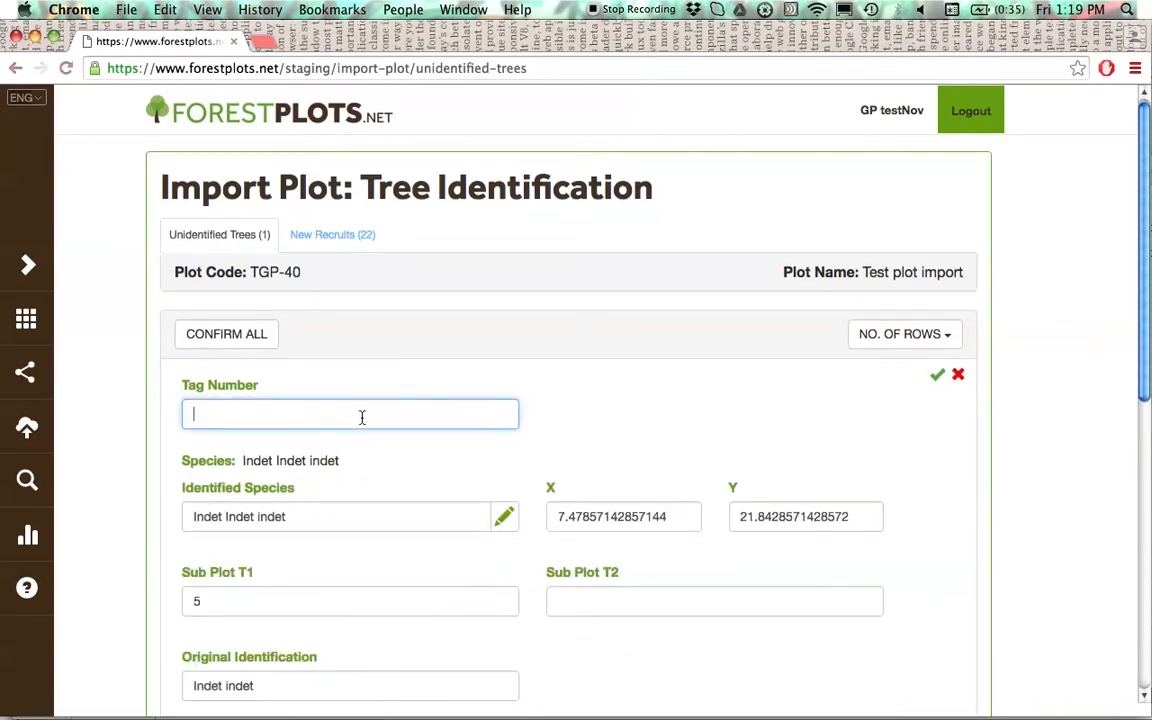
{"action": "type", "text": "27"}
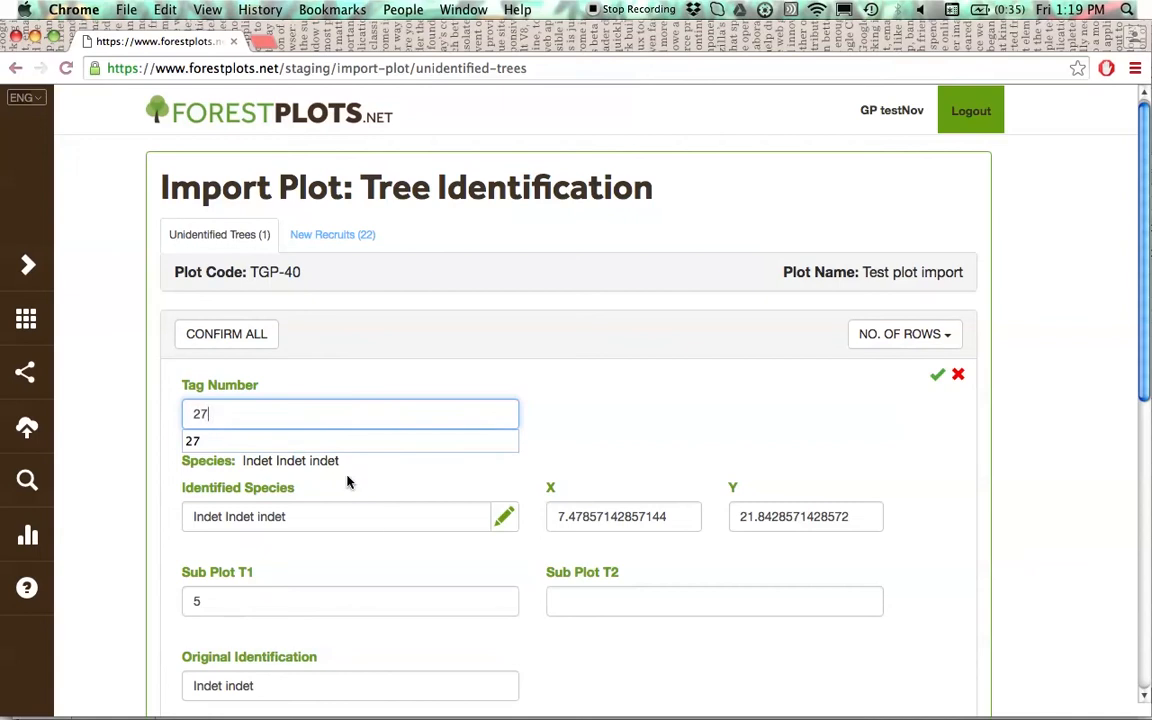
{"action": "left_click", "coordinate": [340, 442]}
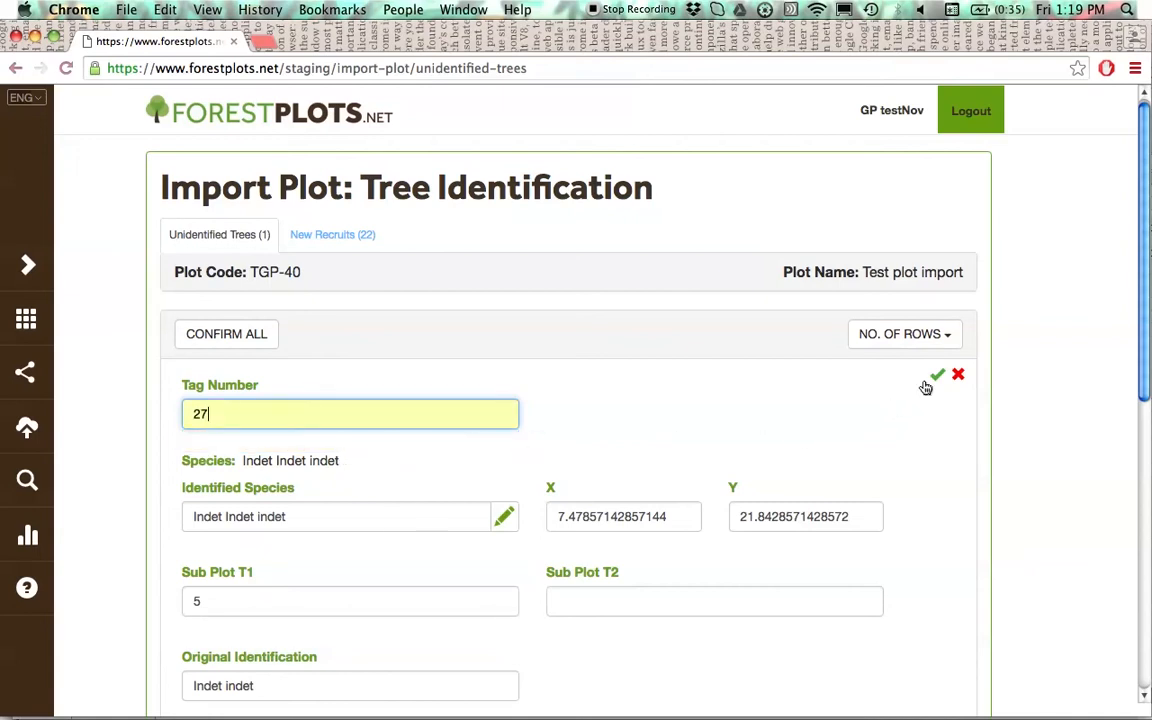
{"action": "left_click", "coordinate": [935, 380]}
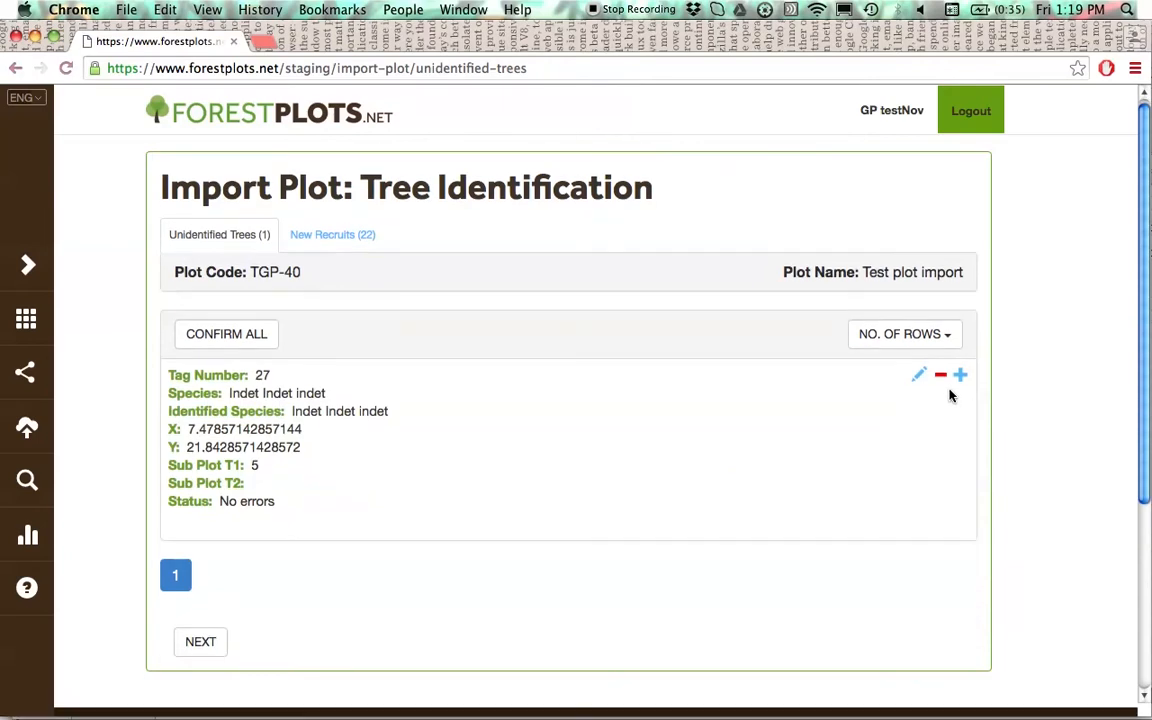
{"action": "left_click", "coordinate": [960, 379]}
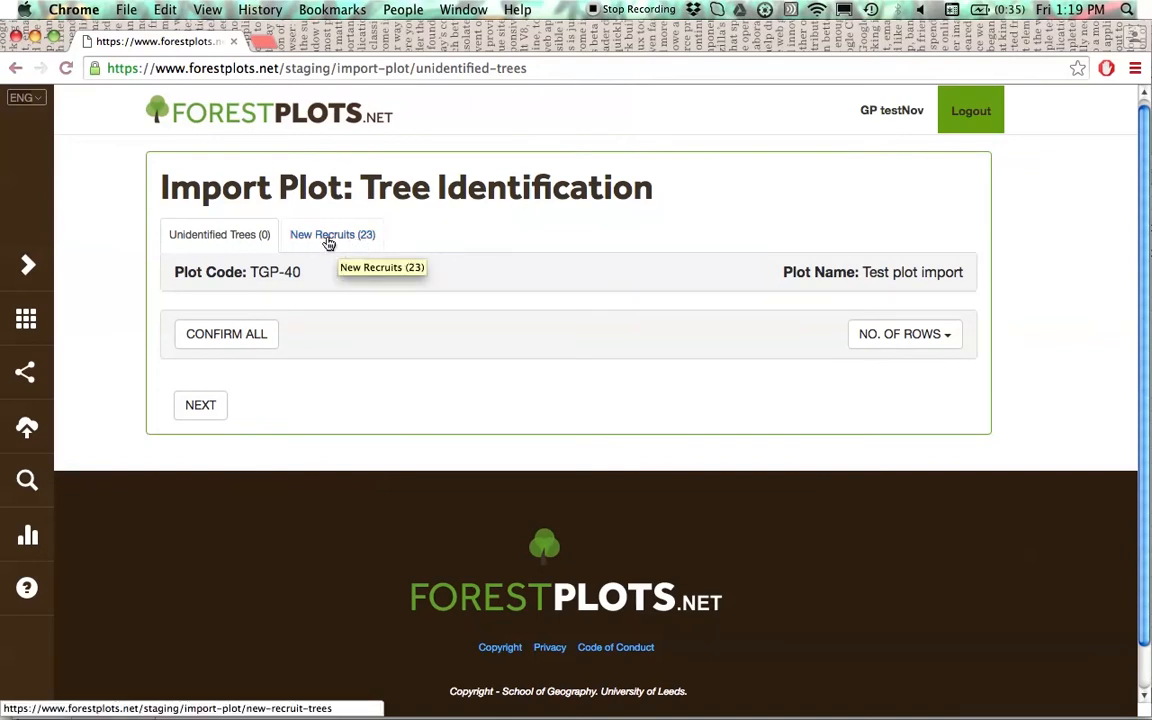
- Continue to record data validation and look through the invalid records
{"action": "mouse_move", "coordinate": [1040, 705]}
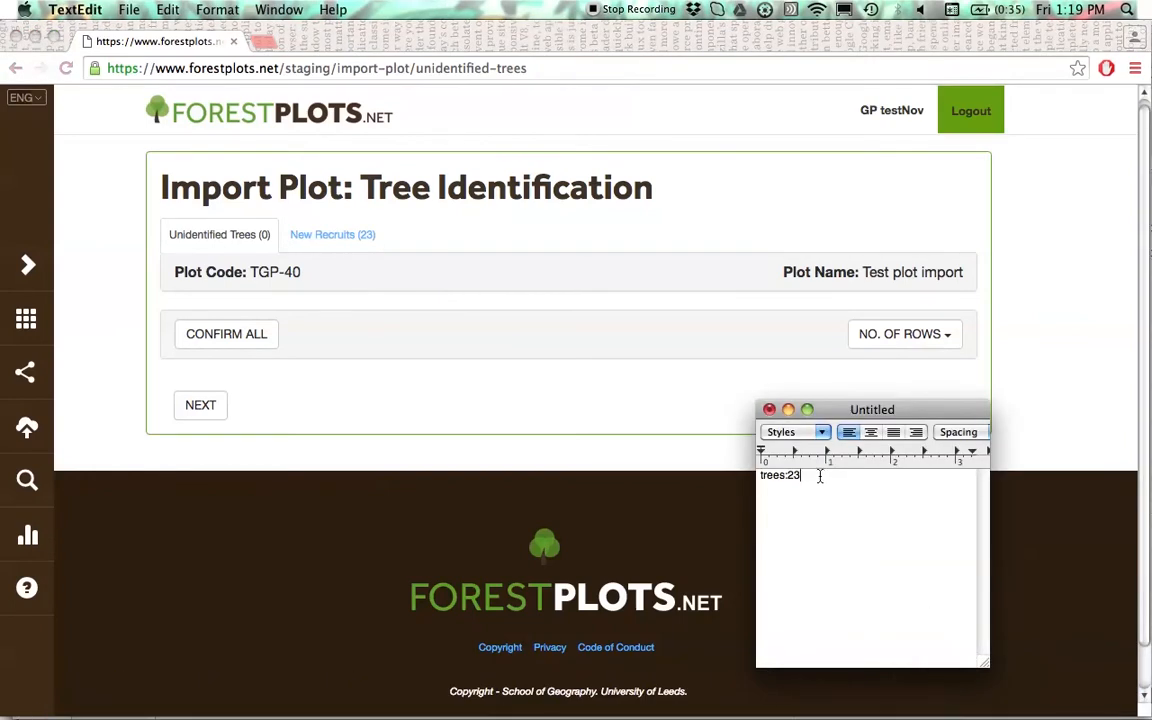
{"action": "left_click", "coordinate": [200, 406]}
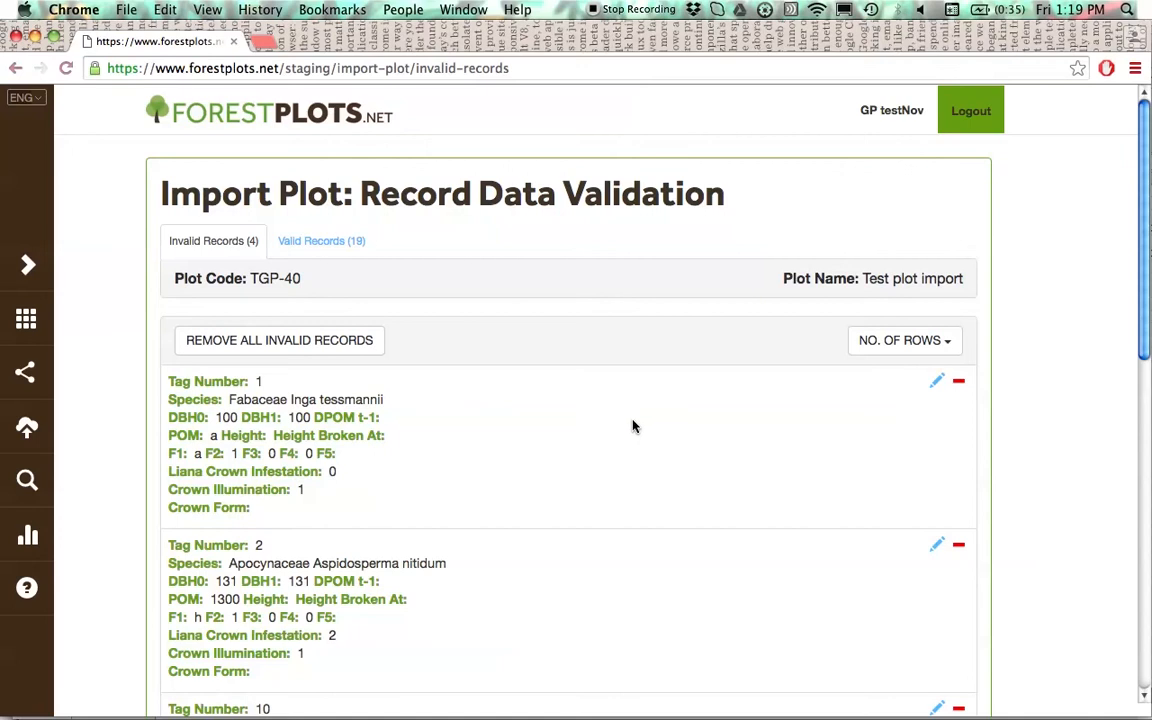
{"action": "scroll", "coordinate": [622, 427], "scroll_direction": "down", "scroll_amount": 2}
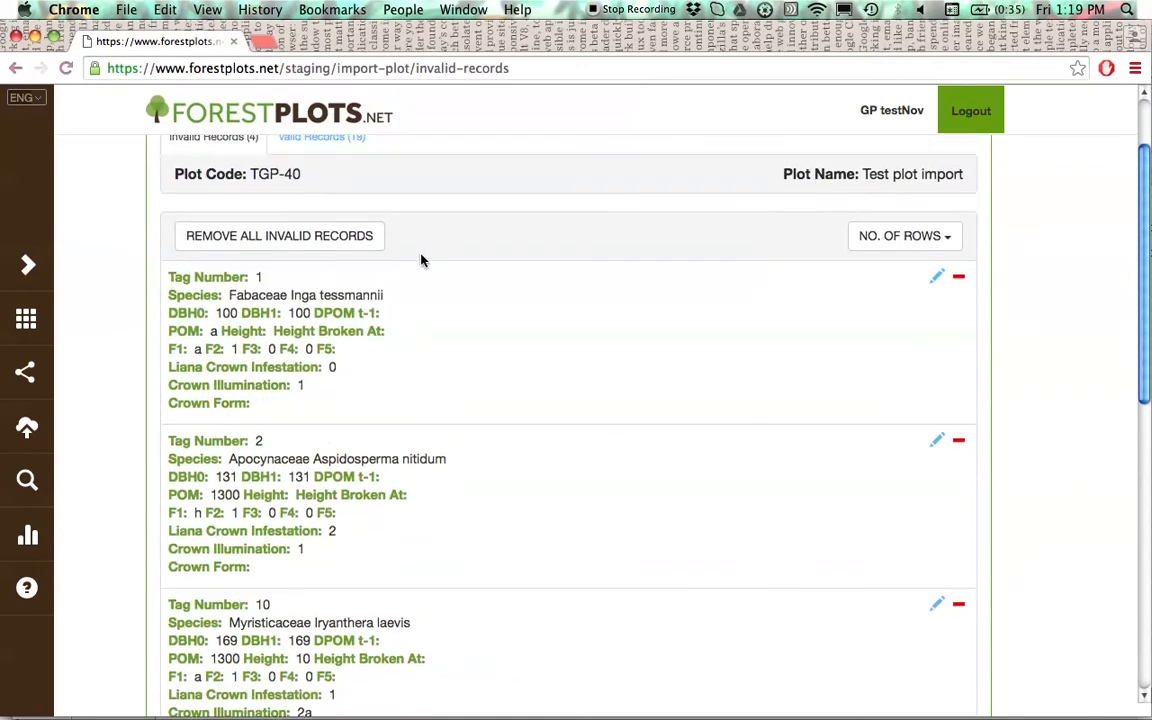
{"action": "scroll", "coordinate": [437, 301], "scroll_direction": "up", "scroll_amount": 1}
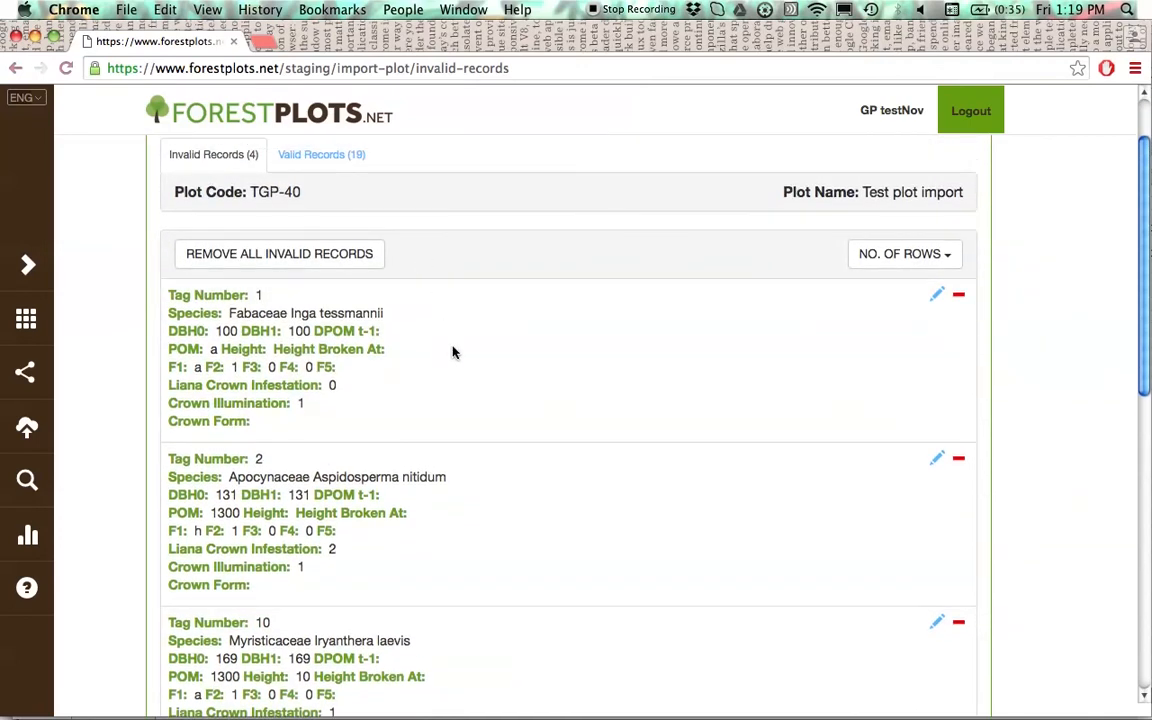
{"action": "scroll", "coordinate": [452, 352], "scroll_direction": "up", "scroll_amount": 3}
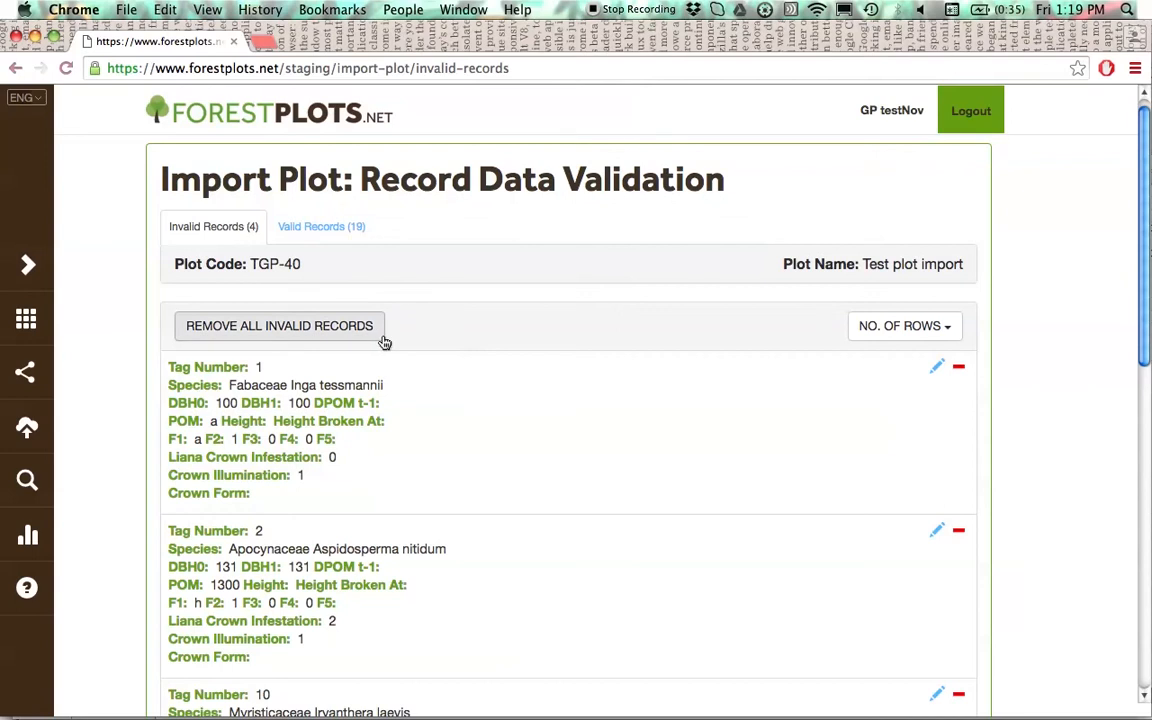
- Validate the Inga tessmannii record with tag number 1, set its POM to 1300 and save it
{"action": "left_click", "coordinate": [935, 370]}
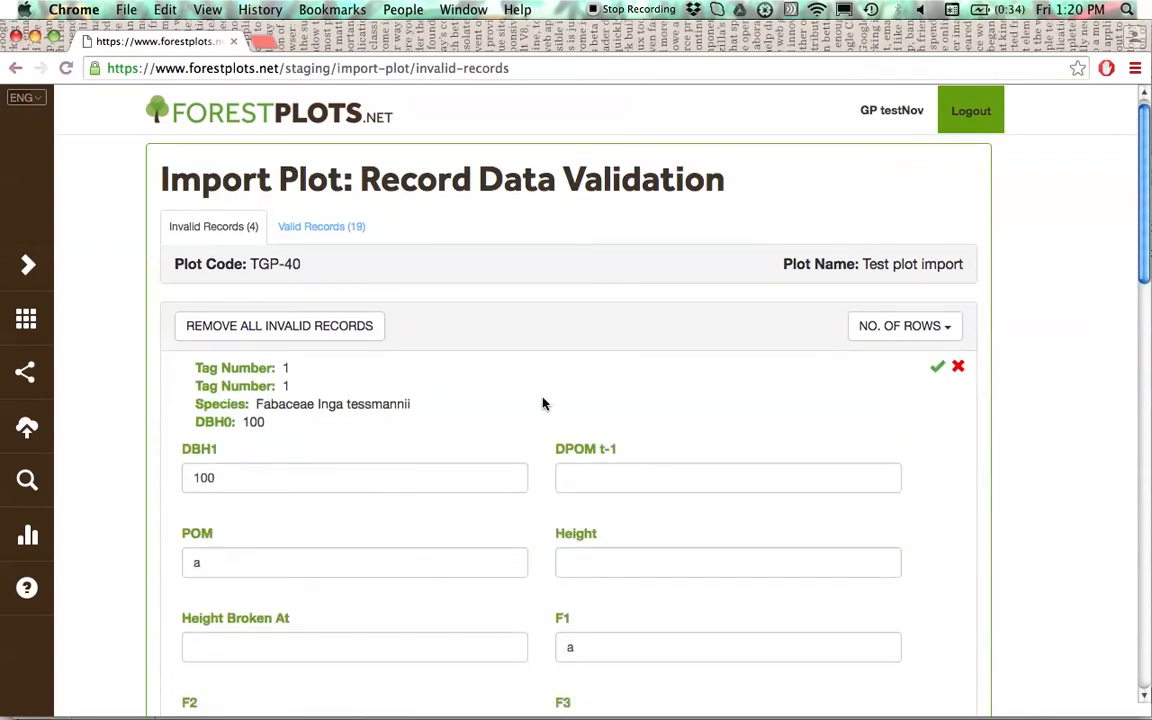
{"action": "scroll", "coordinate": [543, 403], "scroll_direction": "down", "scroll_amount": 5}
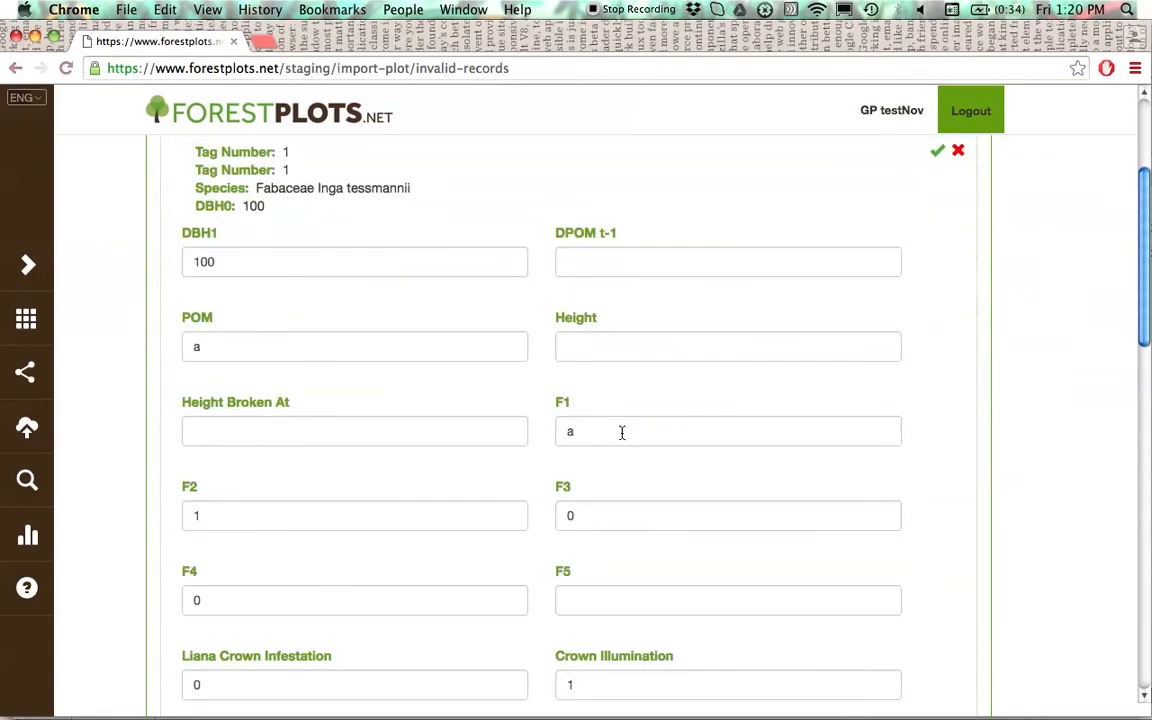
{"action": "scroll", "coordinate": [621, 432], "scroll_direction": "up", "scroll_amount": 5}
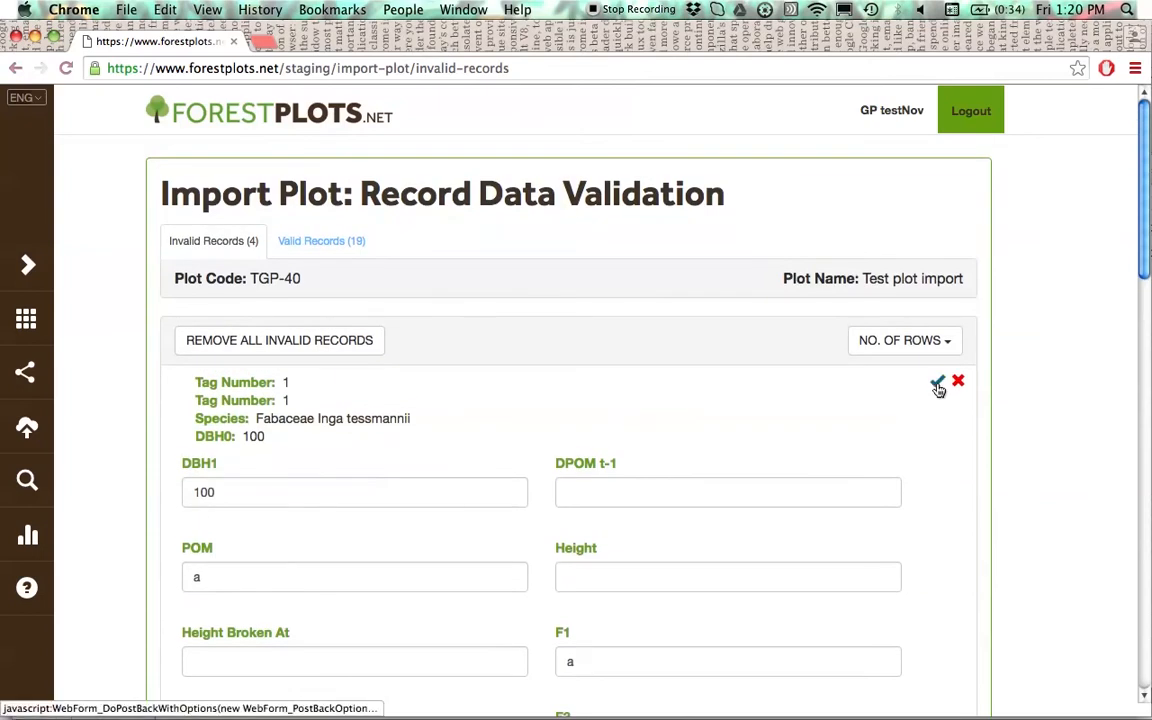
{"action": "left_click", "coordinate": [938, 385]}
{"action": "scroll", "coordinate": [486, 508], "scroll_direction": "down", "scroll_amount": 1}
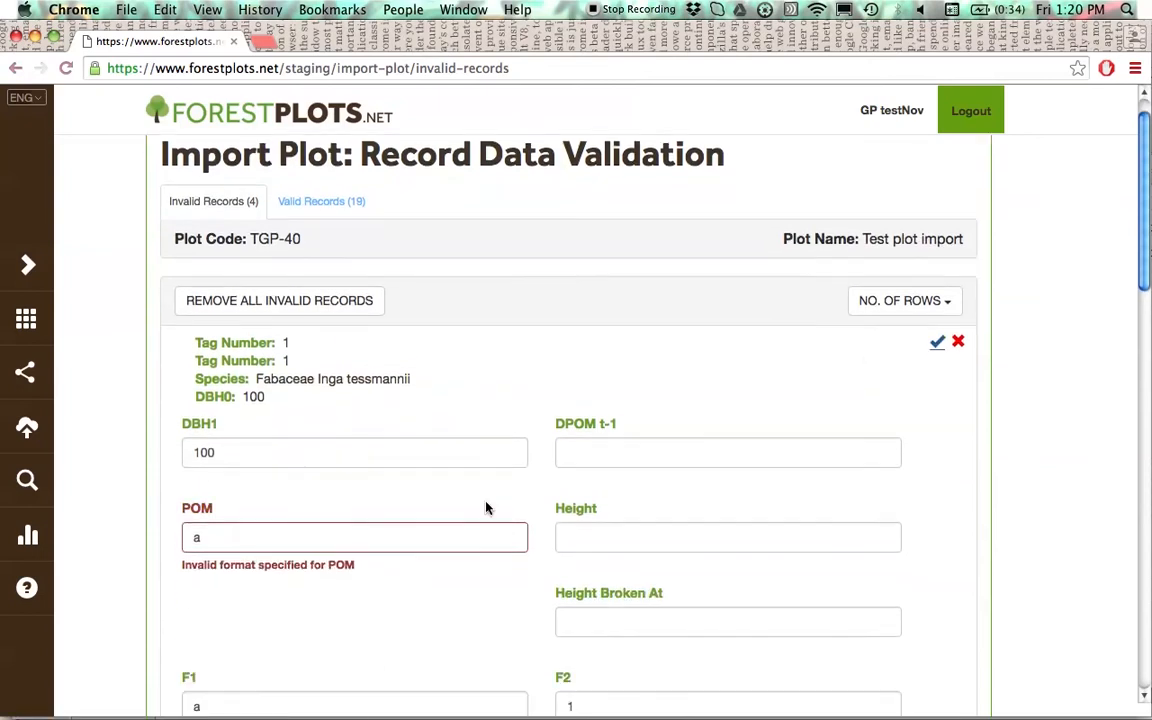
{"action": "left_click", "coordinate": [234, 537]}
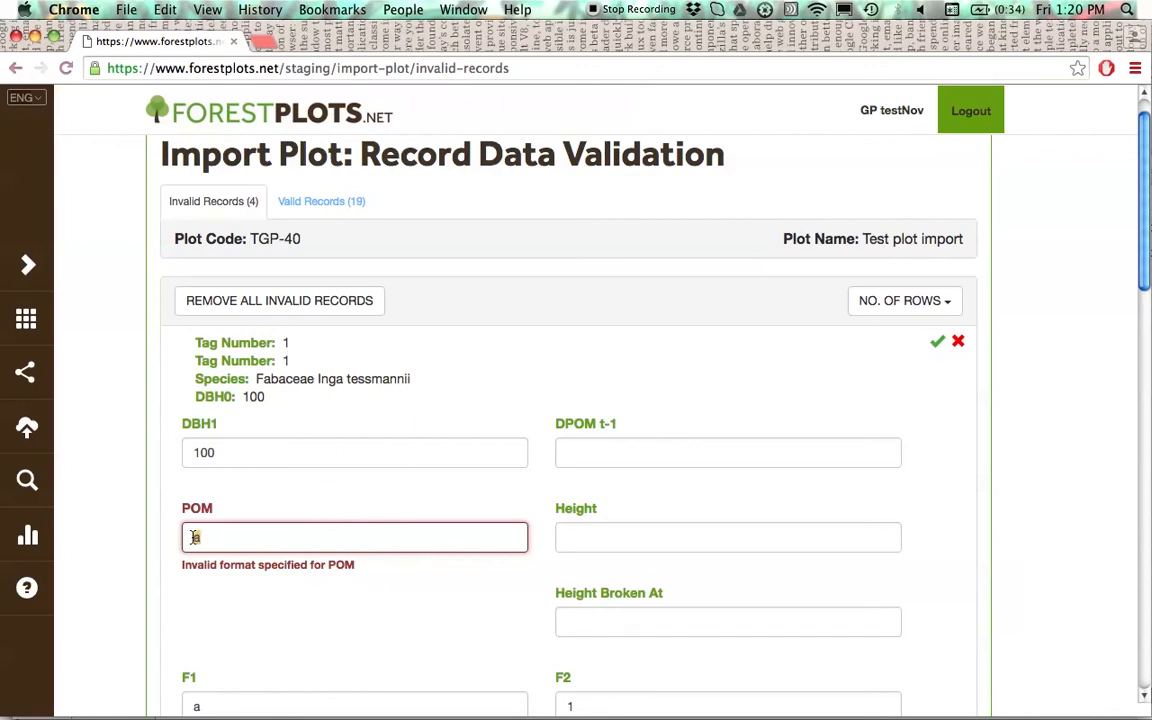
{"action": "type", "text": "1300"}
{"action": "left_click", "coordinate": [200, 566]}
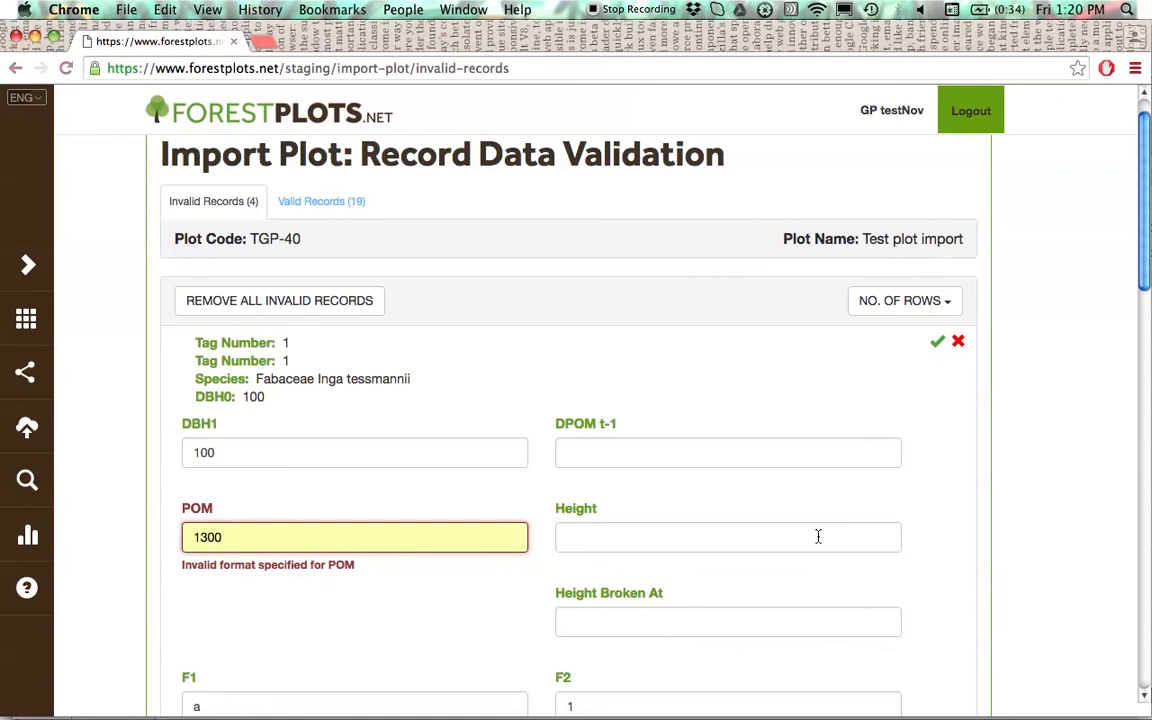
{"action": "left_click", "coordinate": [938, 535]}
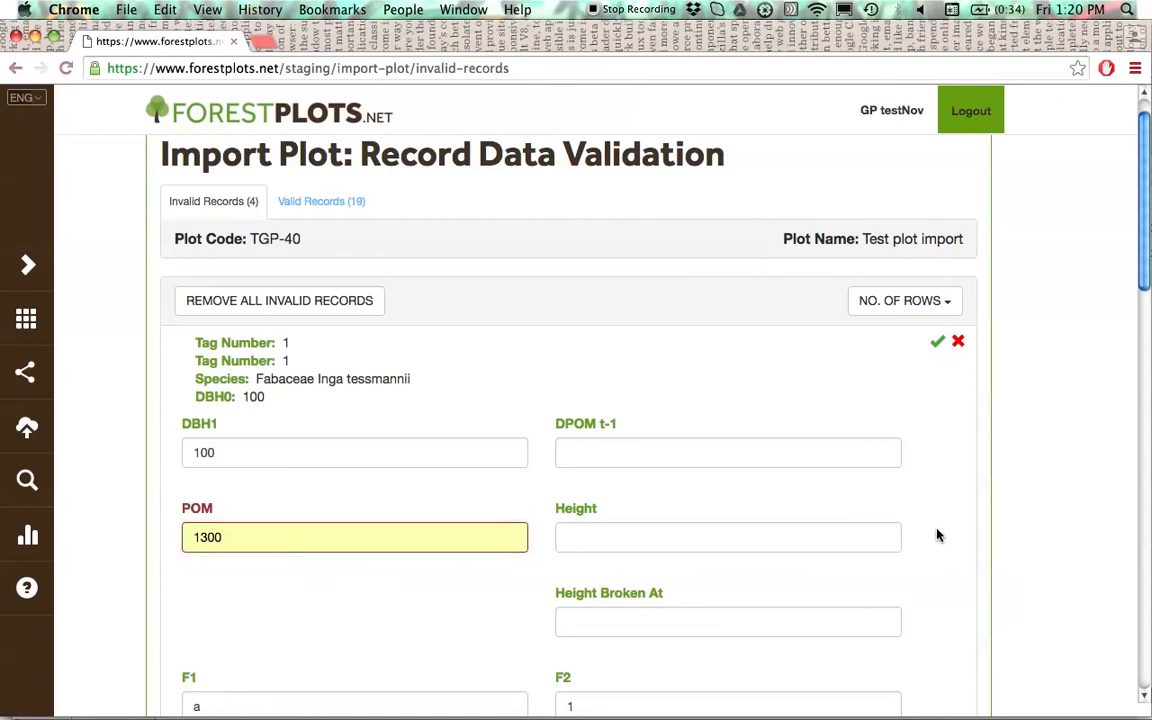
{"action": "left_click", "coordinate": [938, 343]}
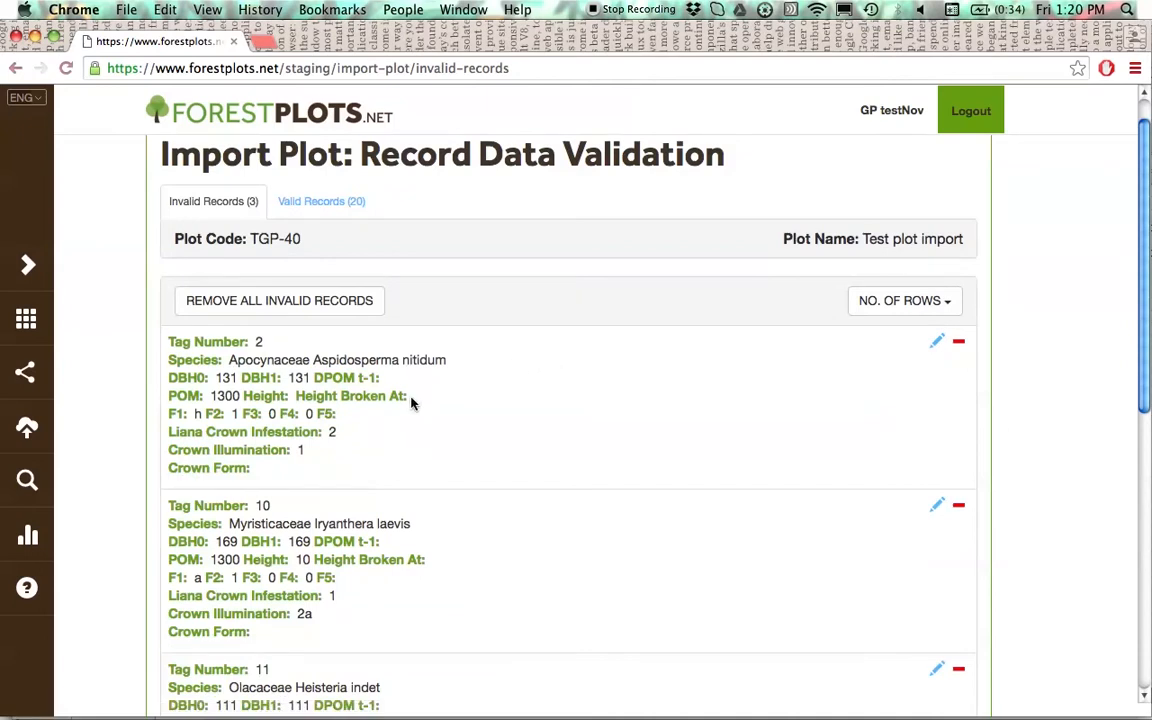
- Validate the Aspidosperma nitidum record with tag number 2, set its F1 to ha and save it
{"action": "left_click", "coordinate": [935, 344]}
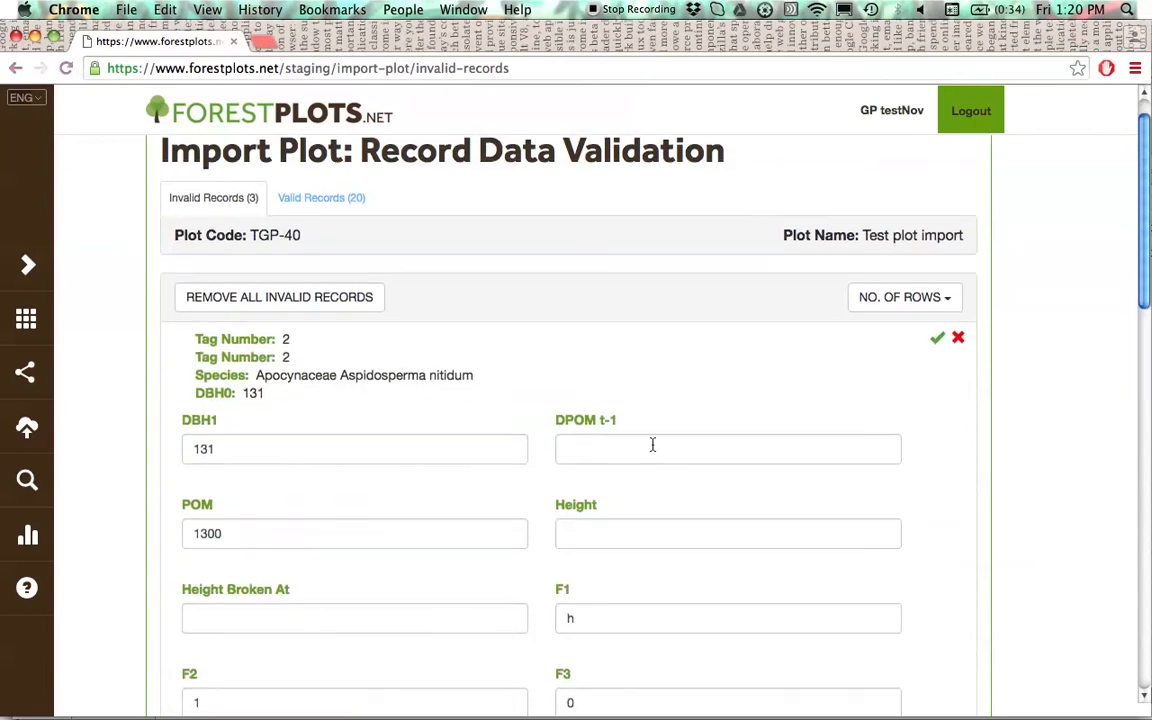
{"action": "left_click", "coordinate": [936, 343]}
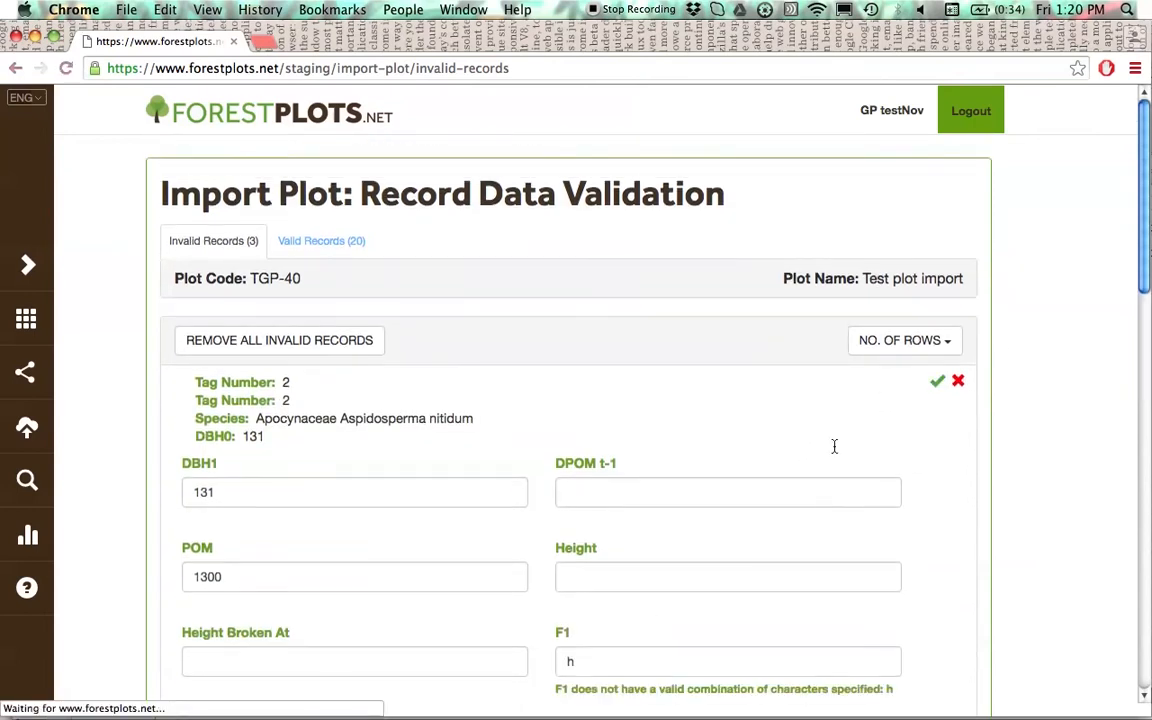
{"action": "left_click", "coordinate": [604, 571]}
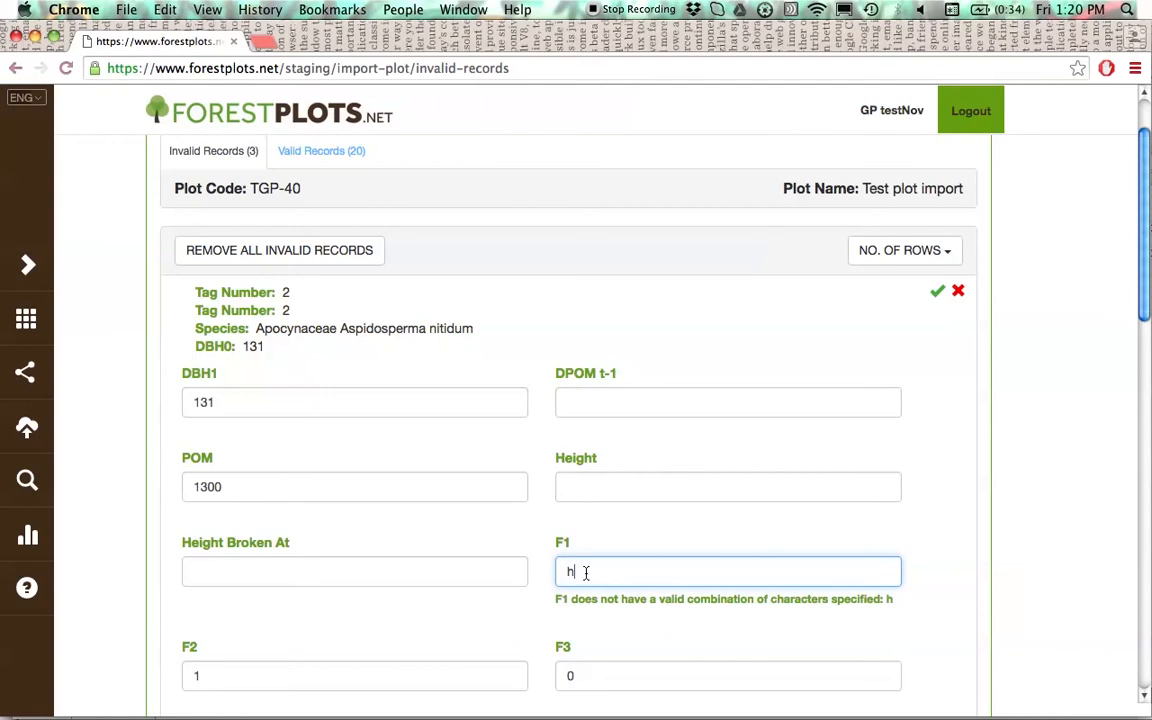
{"action": "type", "text": "a"}
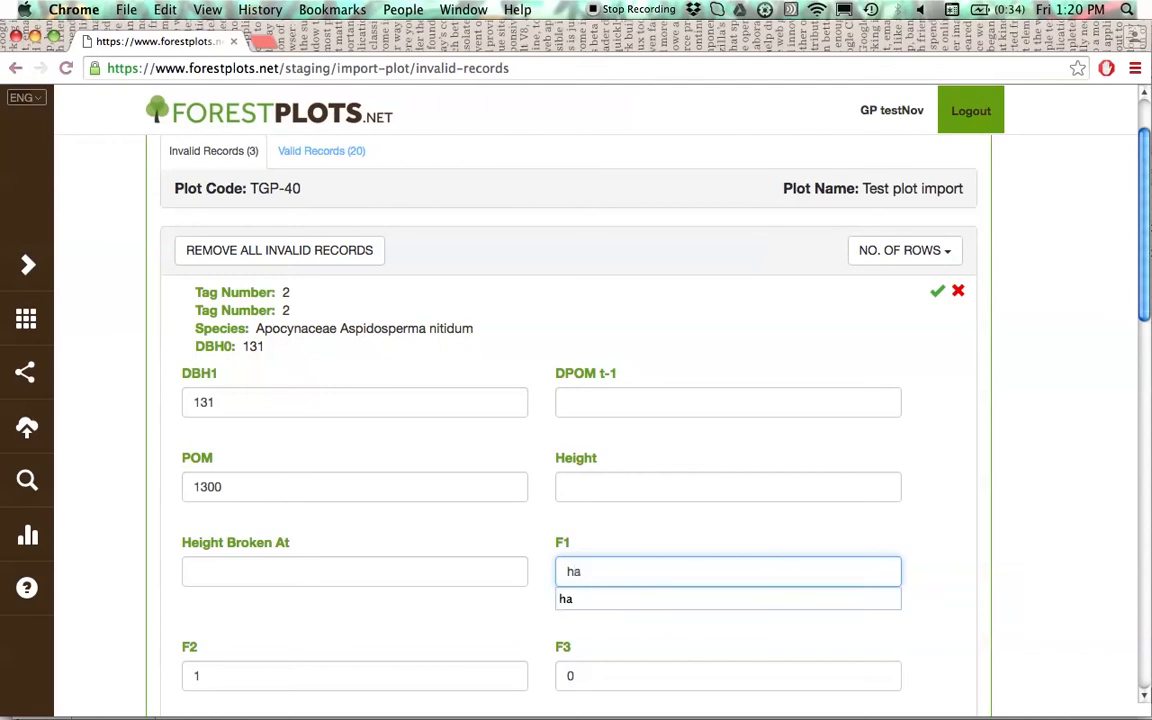
{"action": "left_click", "coordinate": [937, 296]}
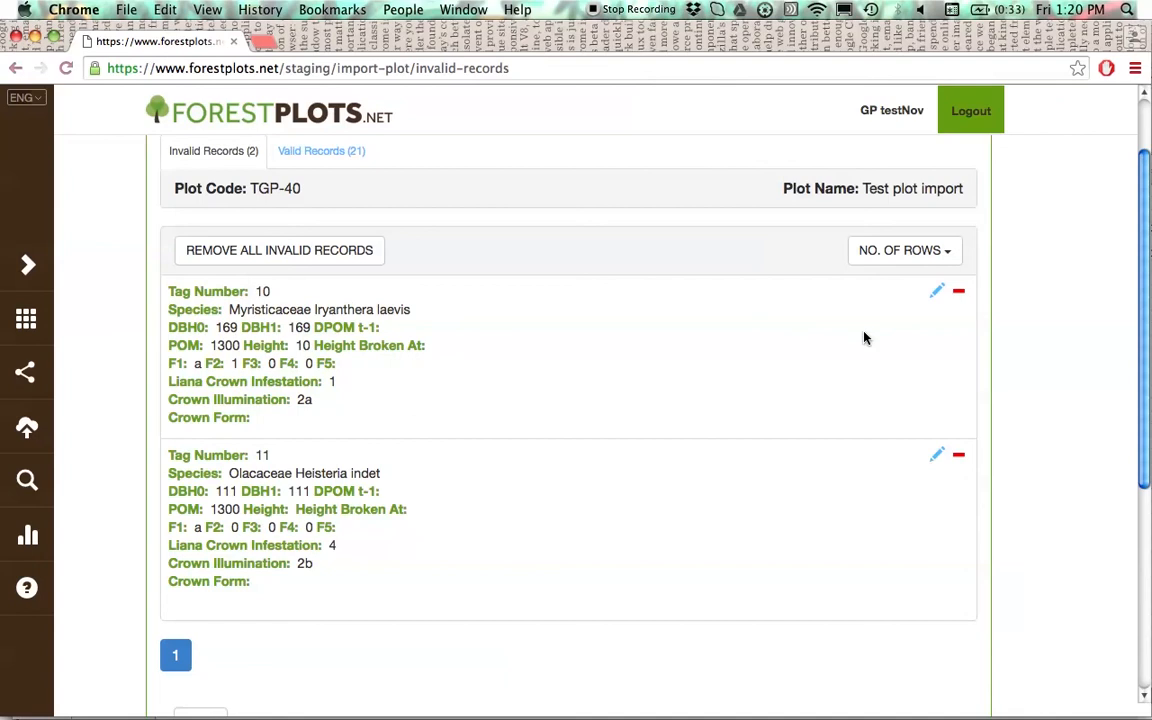
- Validate the Iryanthera laevis record with tag number 10, set its F5 to 1 and save it
{"action": "left_click", "coordinate": [934, 295]}
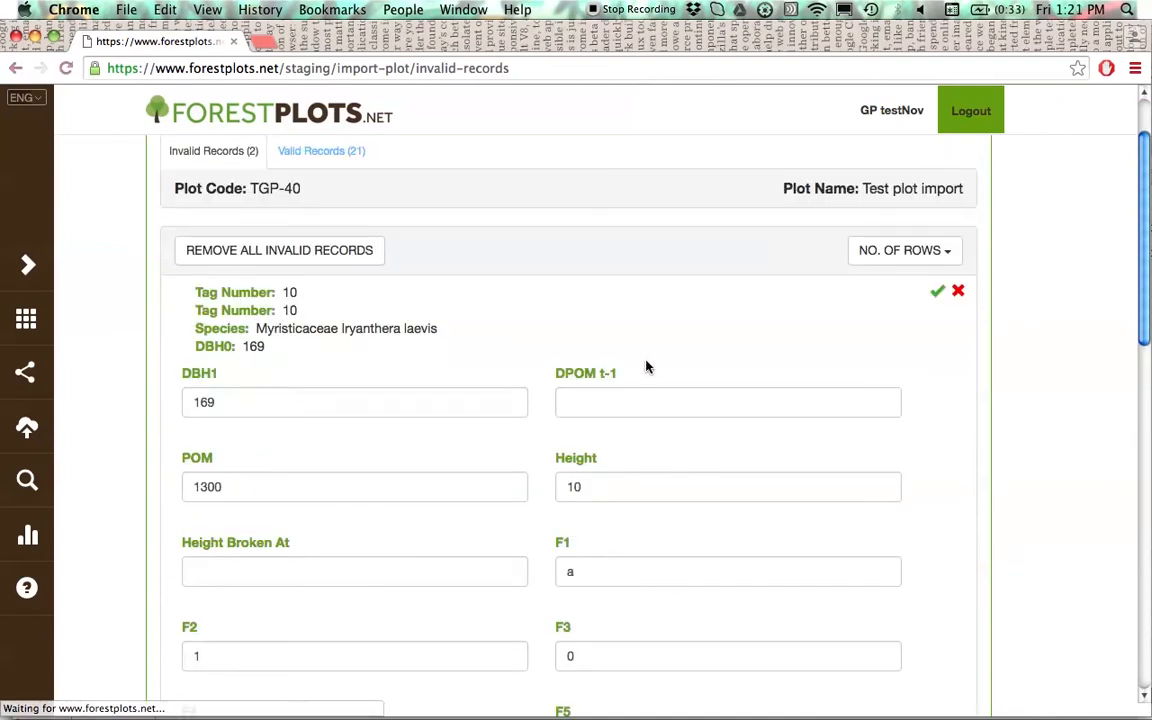
{"action": "left_click", "coordinate": [937, 292]}
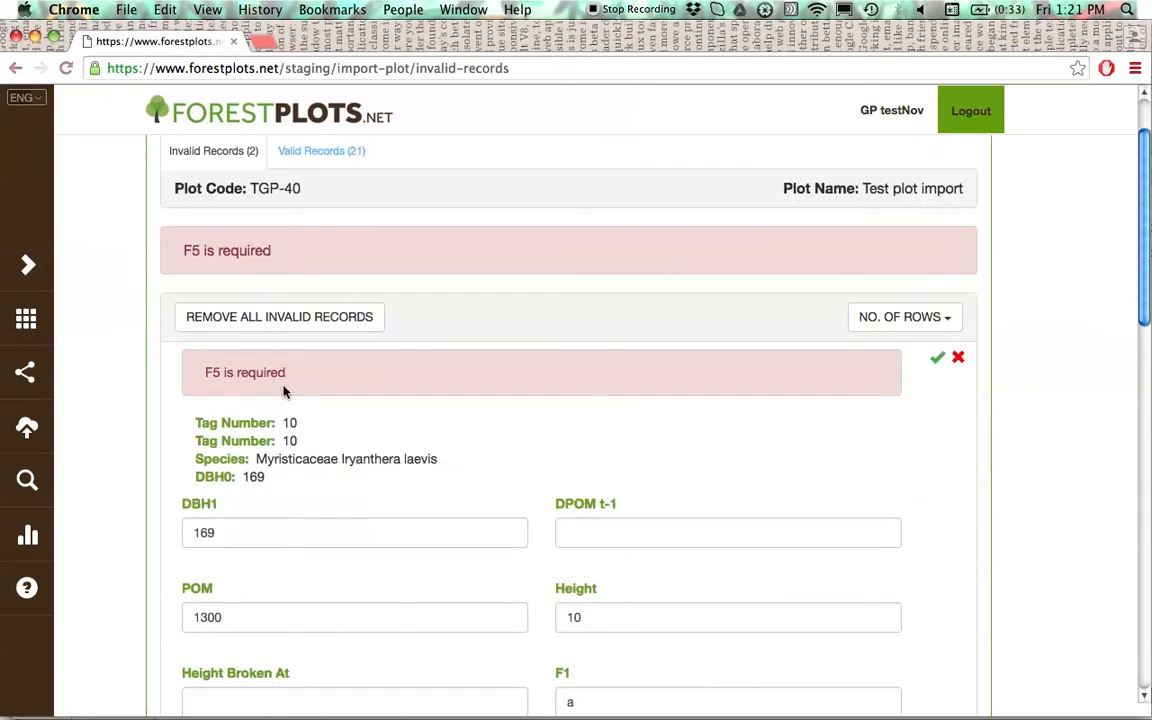
{"action": "scroll", "coordinate": [284, 392], "scroll_direction": "down", "scroll_amount": 1}
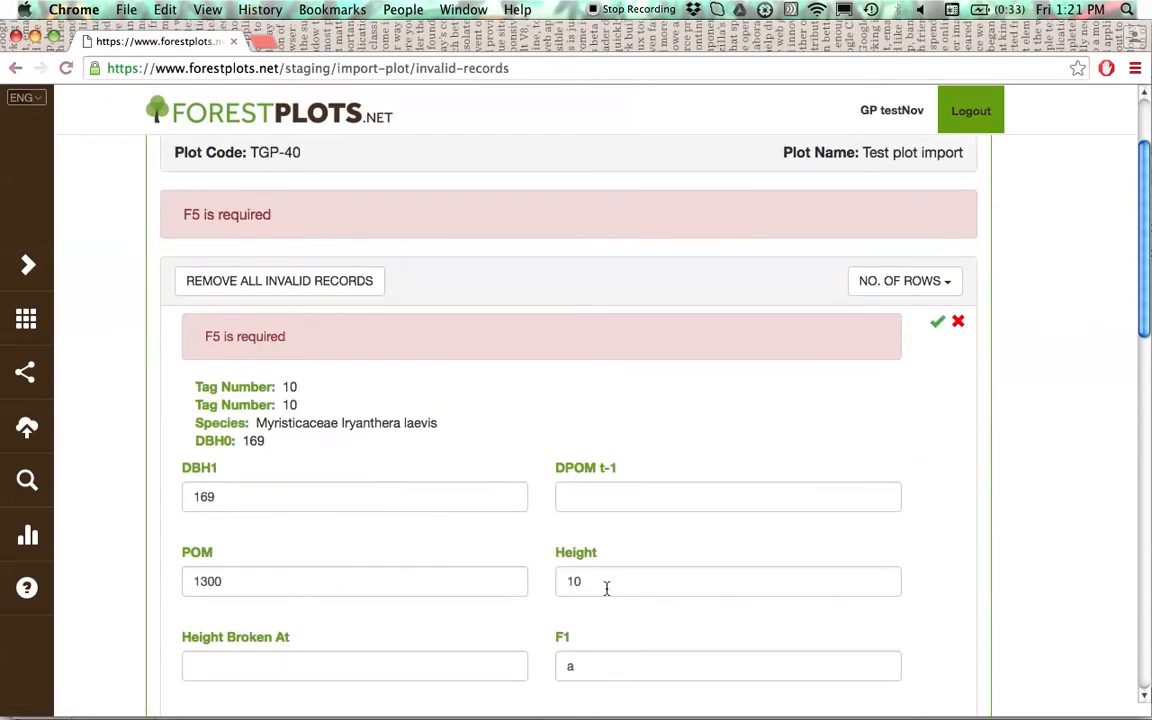
{"action": "scroll", "coordinate": [596, 580], "scroll_direction": "down", "scroll_amount": 3}
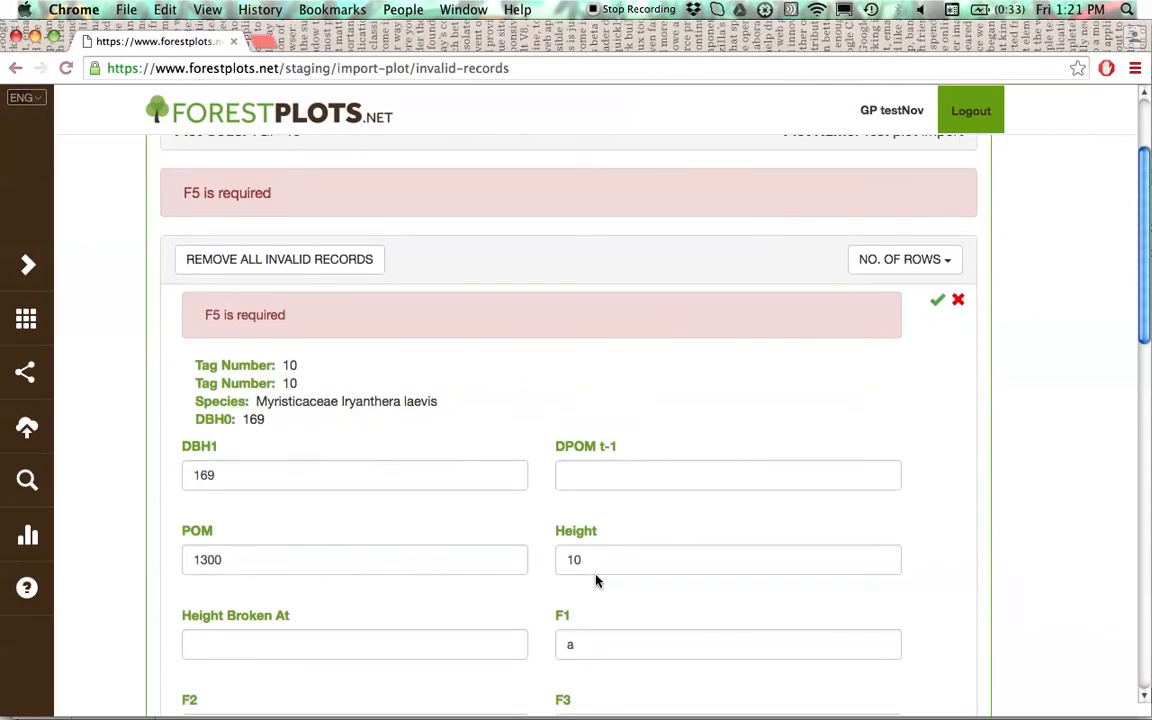
{"action": "scroll", "coordinate": [602, 582], "scroll_direction": "down", "scroll_amount": 6}
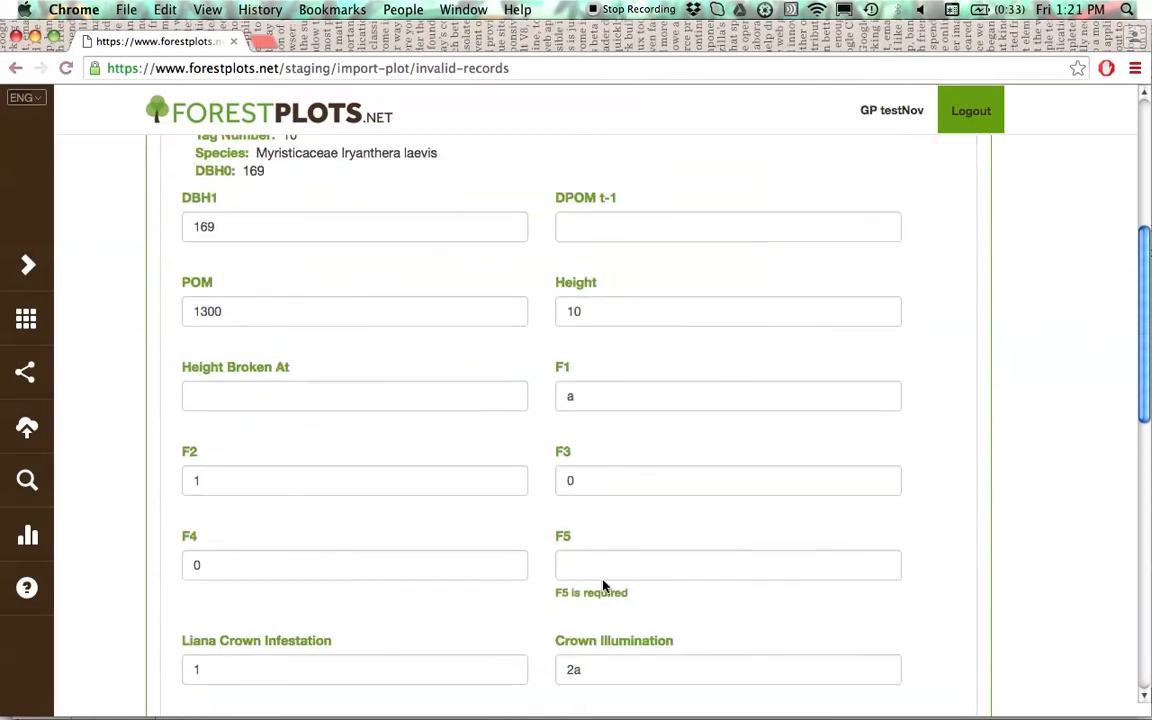
{"action": "left_click", "coordinate": [680, 569]}
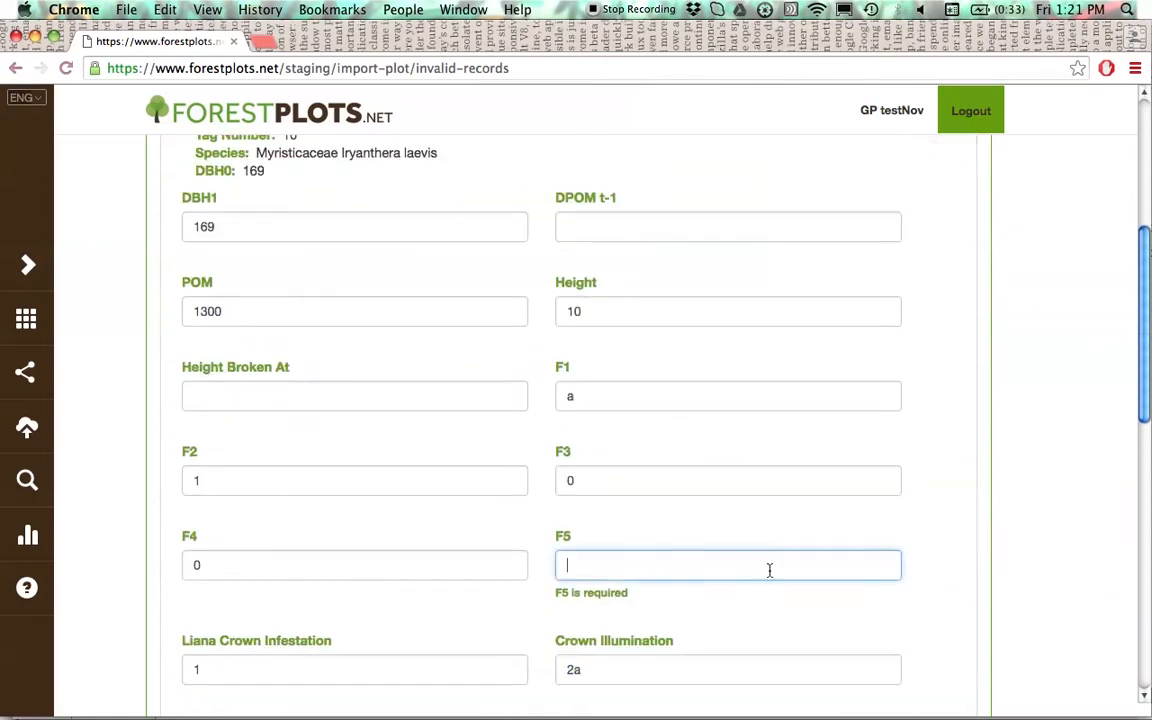
{"action": "type", "text": "1"}
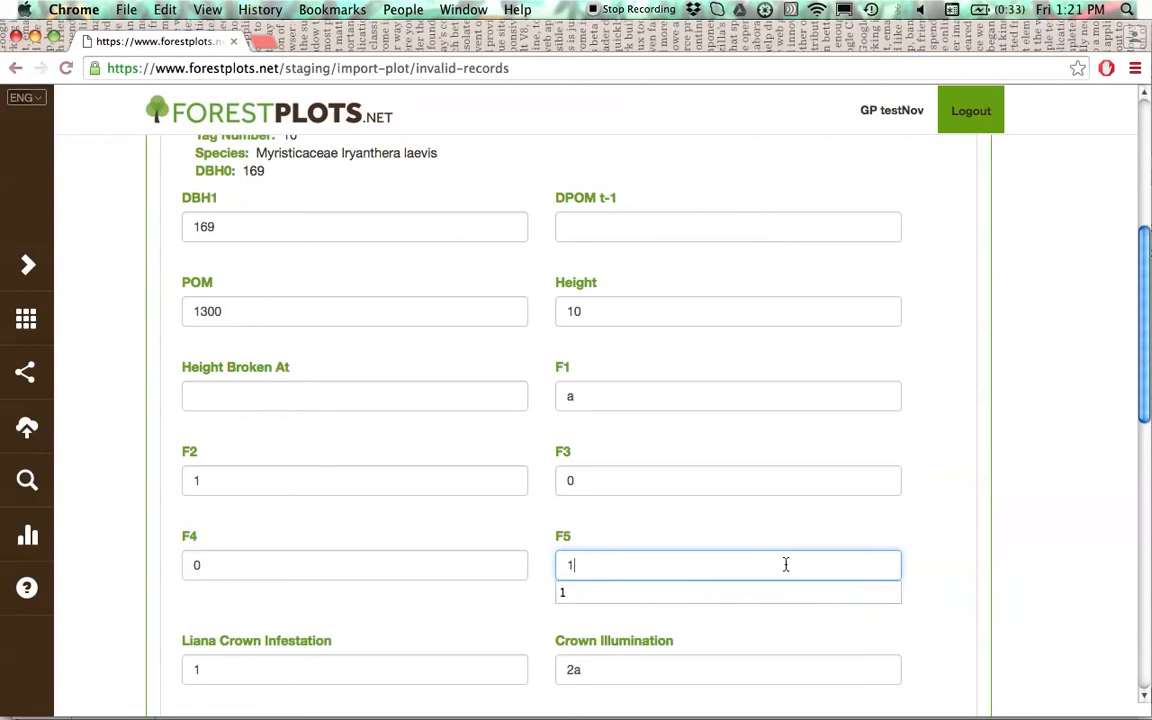
{"action": "key", "text": "Down"}
{"action": "left_click", "coordinate": [617, 590]}
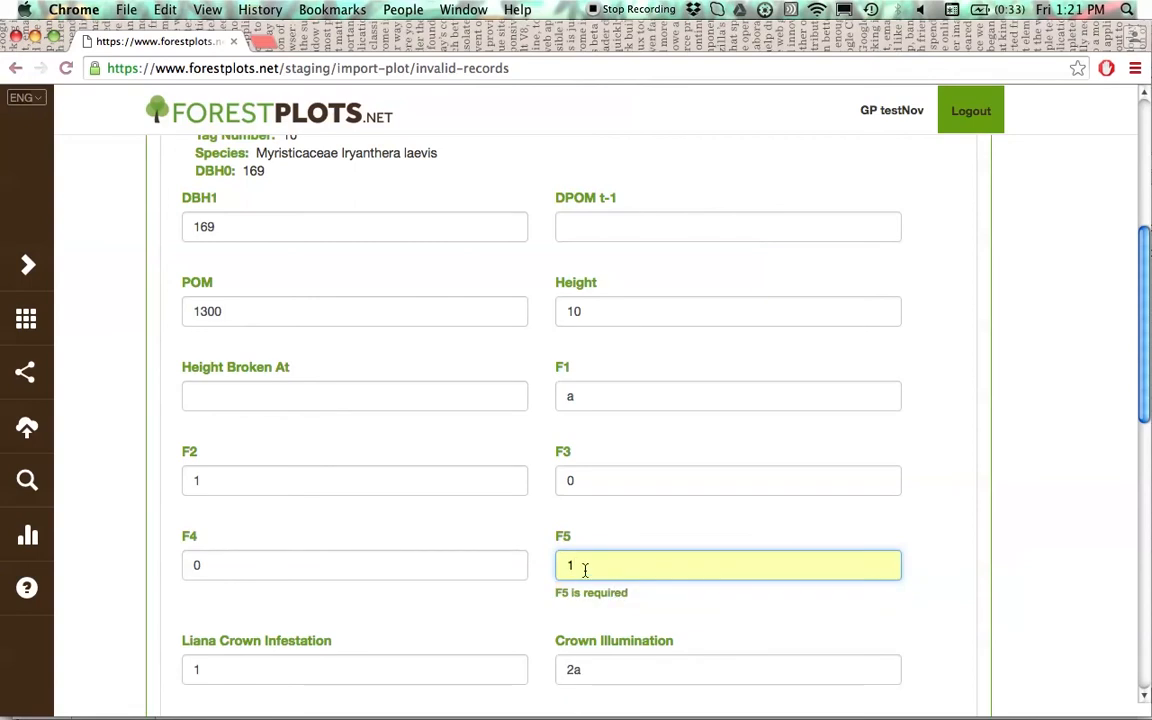
{"action": "scroll", "coordinate": [965, 545], "scroll_direction": "up", "scroll_amount": 3}
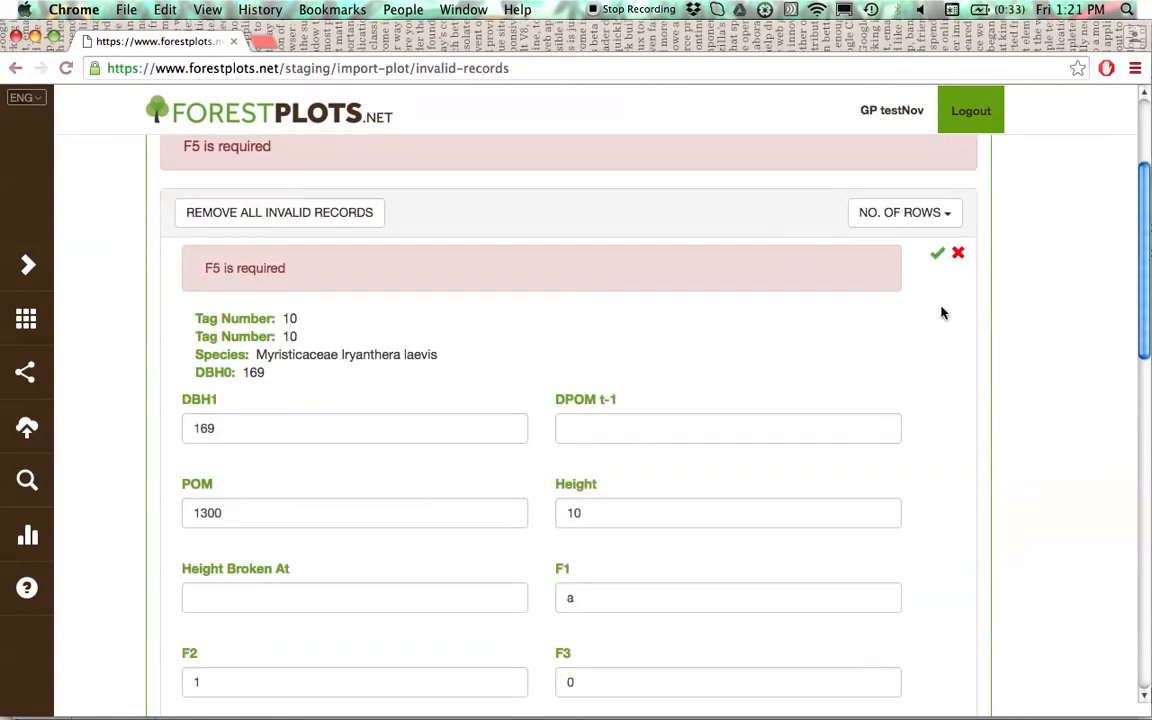
{"action": "left_click", "coordinate": [937, 258]}
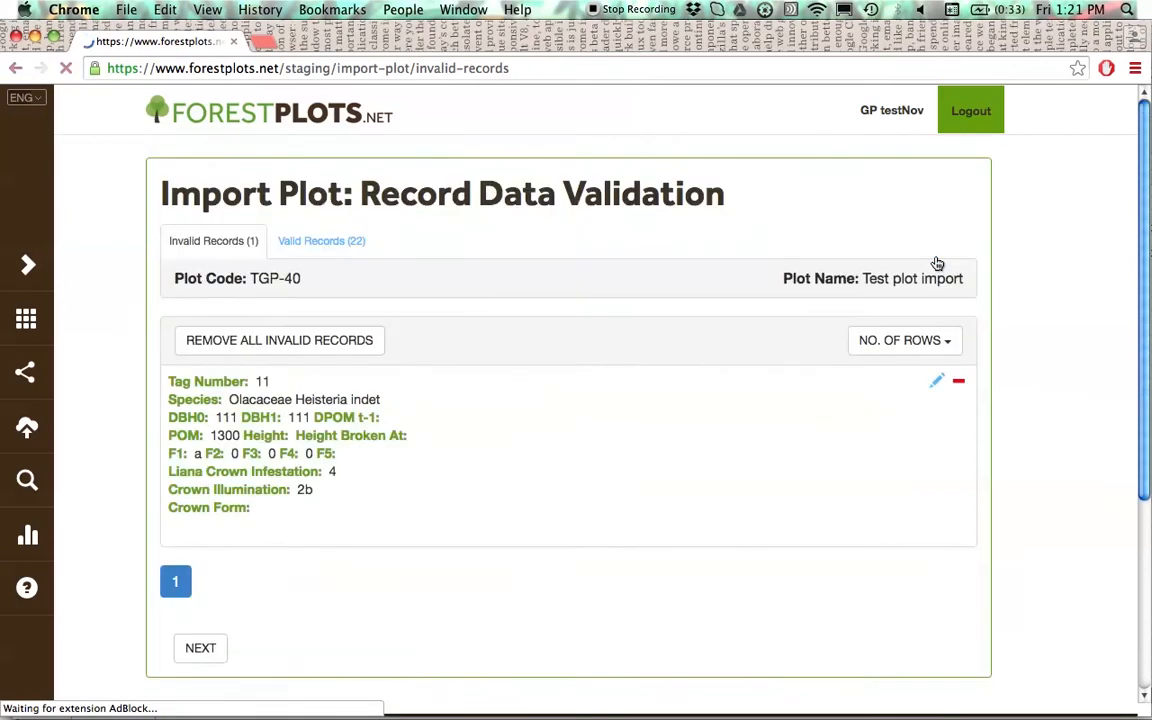
- Validate the Heisteria indet record with tag number 11, set its F2 to 1 and save it
{"action": "scroll", "coordinate": [862, 309], "scroll_direction": "up", "scroll_amount": 1}
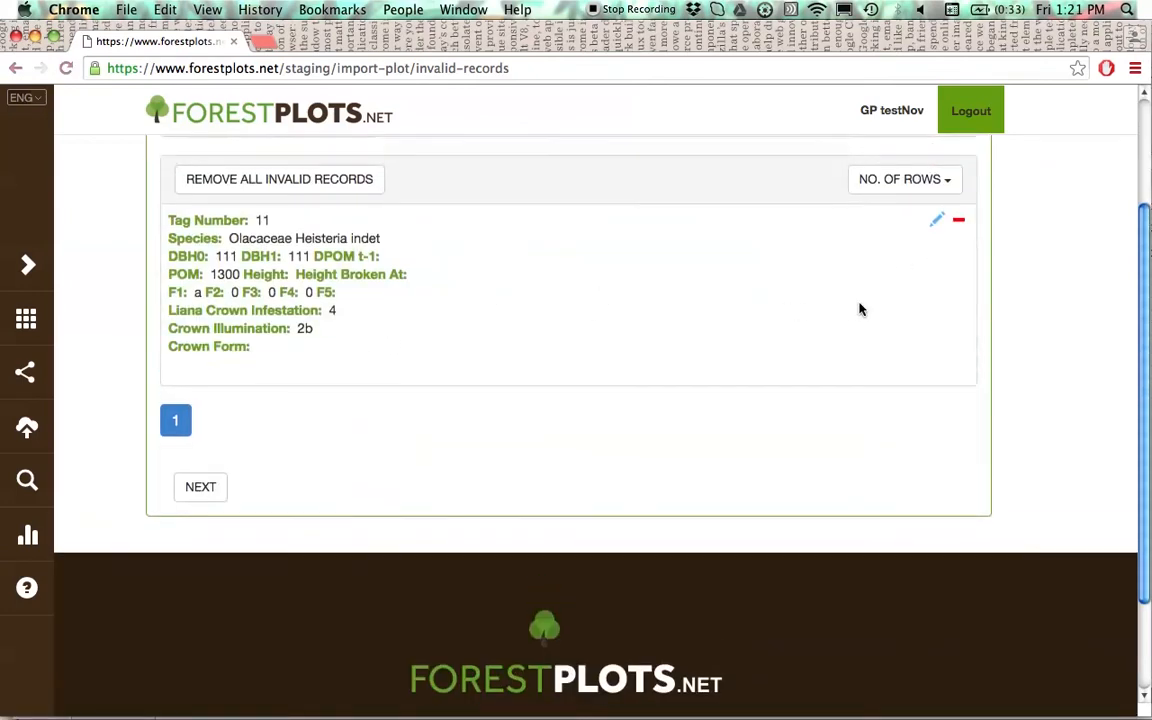
{"action": "left_click", "coordinate": [935, 223]}
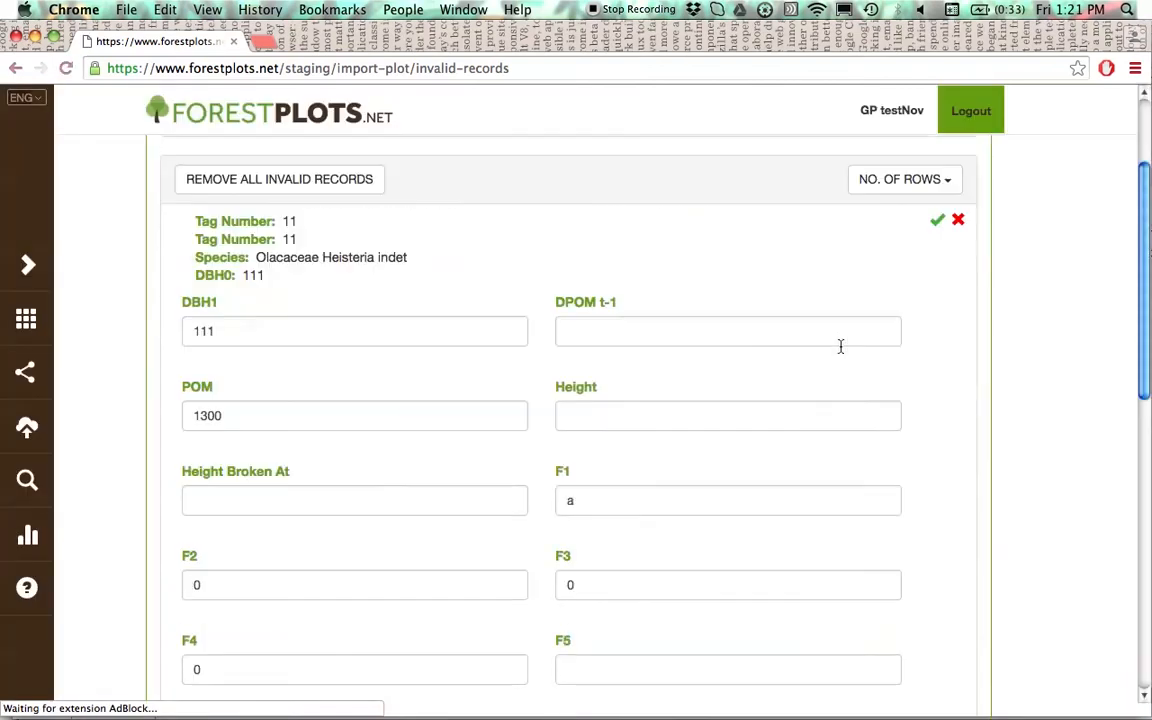
{"action": "left_click", "coordinate": [937, 220]}
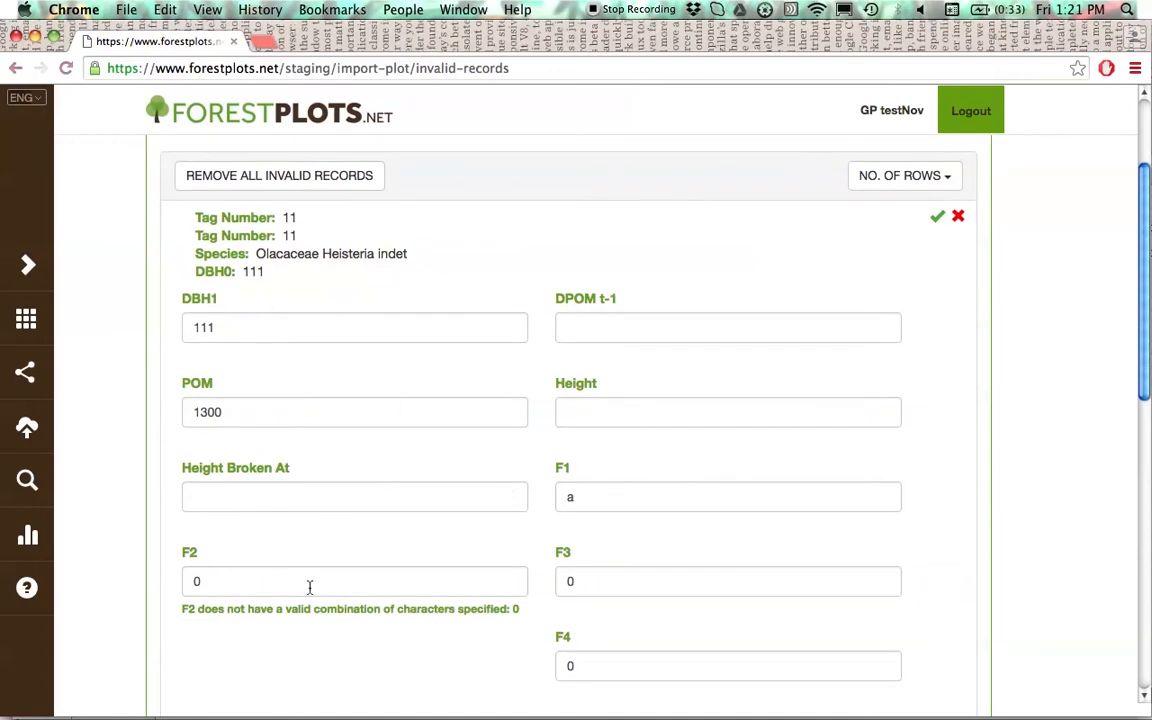
{"action": "left_click_drag", "start_coordinate": [218, 584], "coordinate": [194, 584]}
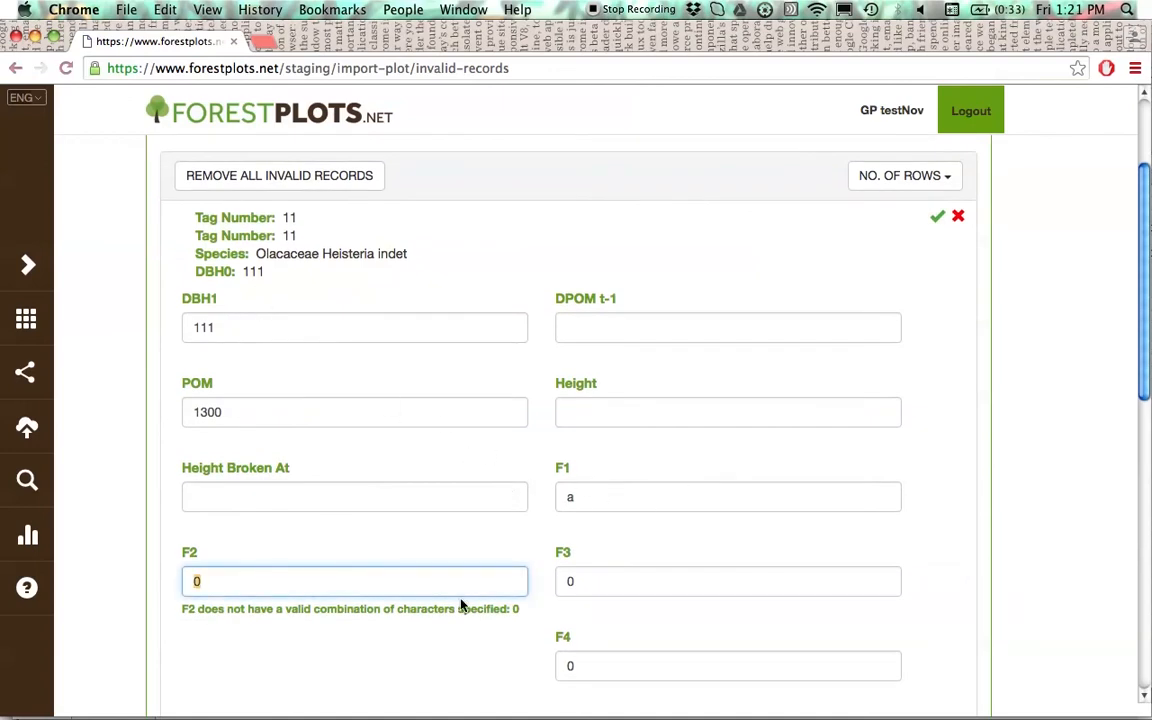
{"action": "type", "text": "1"}
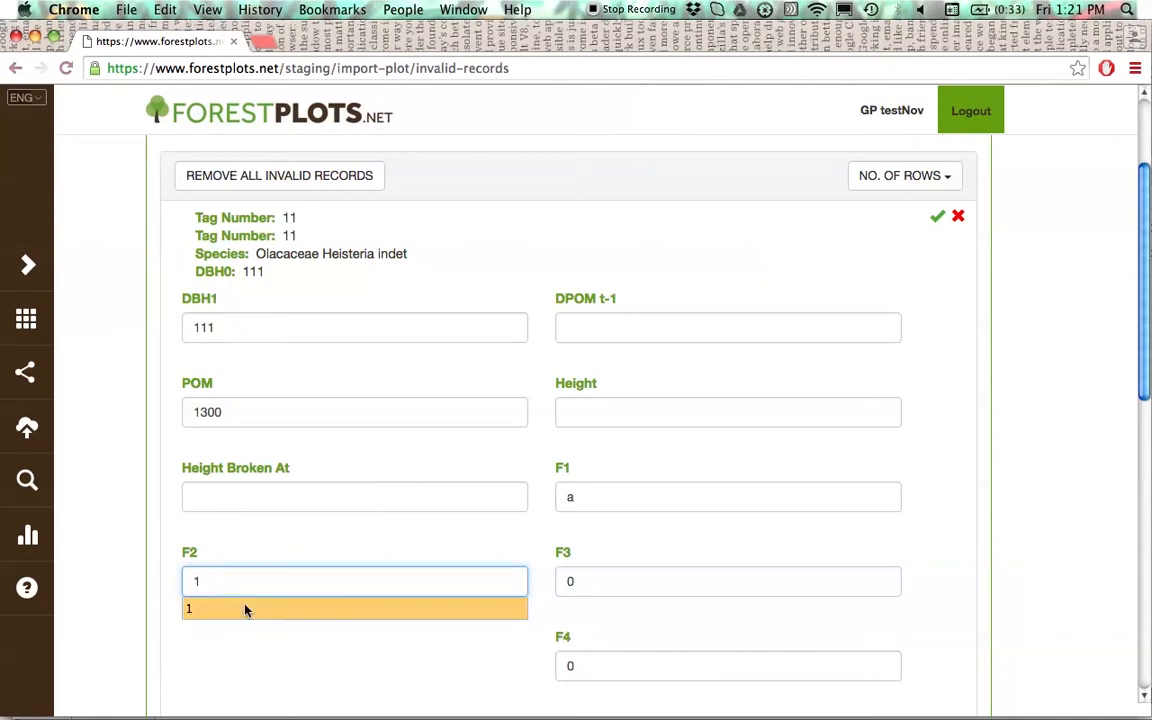
{"action": "left_click", "coordinate": [240, 628]}
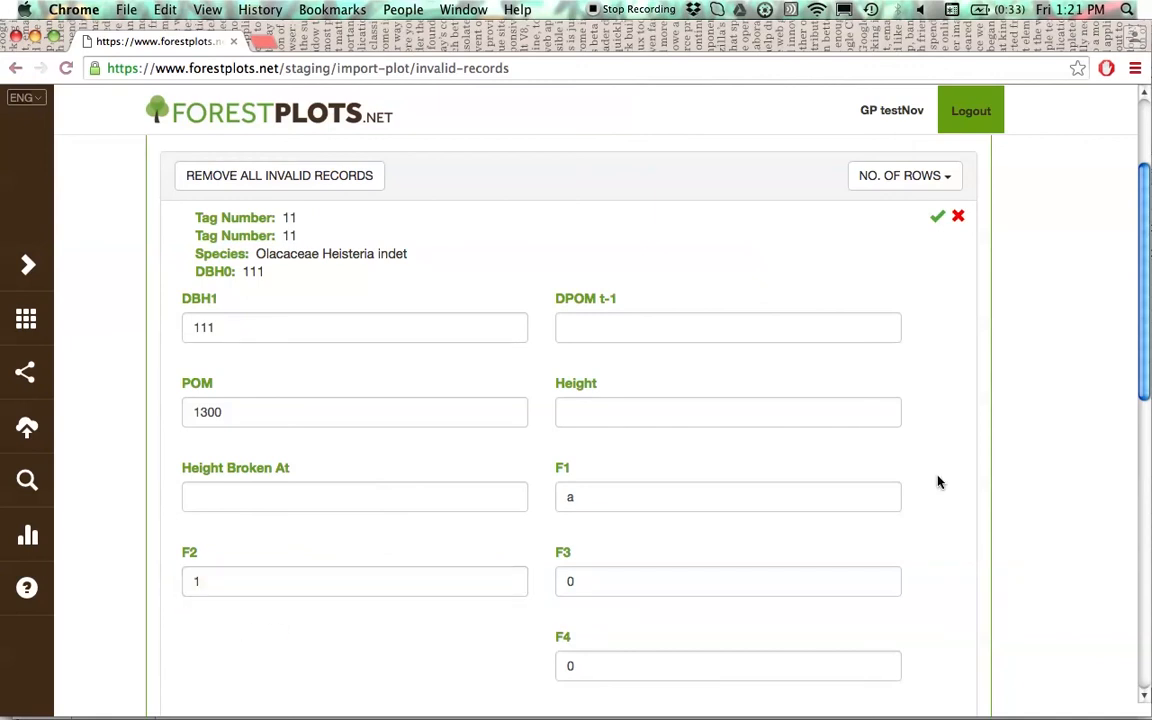
{"action": "left_click", "coordinate": [937, 222]}
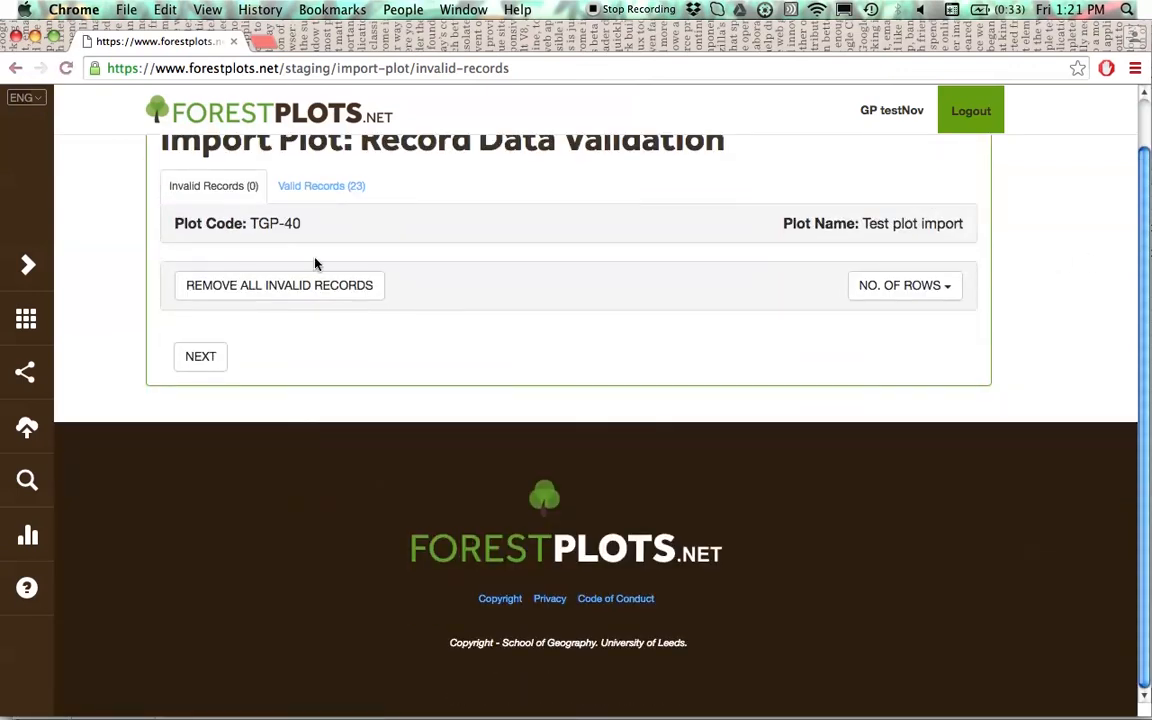
- Proceed past record data validation to finish the import, and open the TGP-40 plot Test plot import from the list of own plots
{"action": "scroll", "coordinate": [424, 291], "scroll_direction": "up", "scroll_amount": 1}
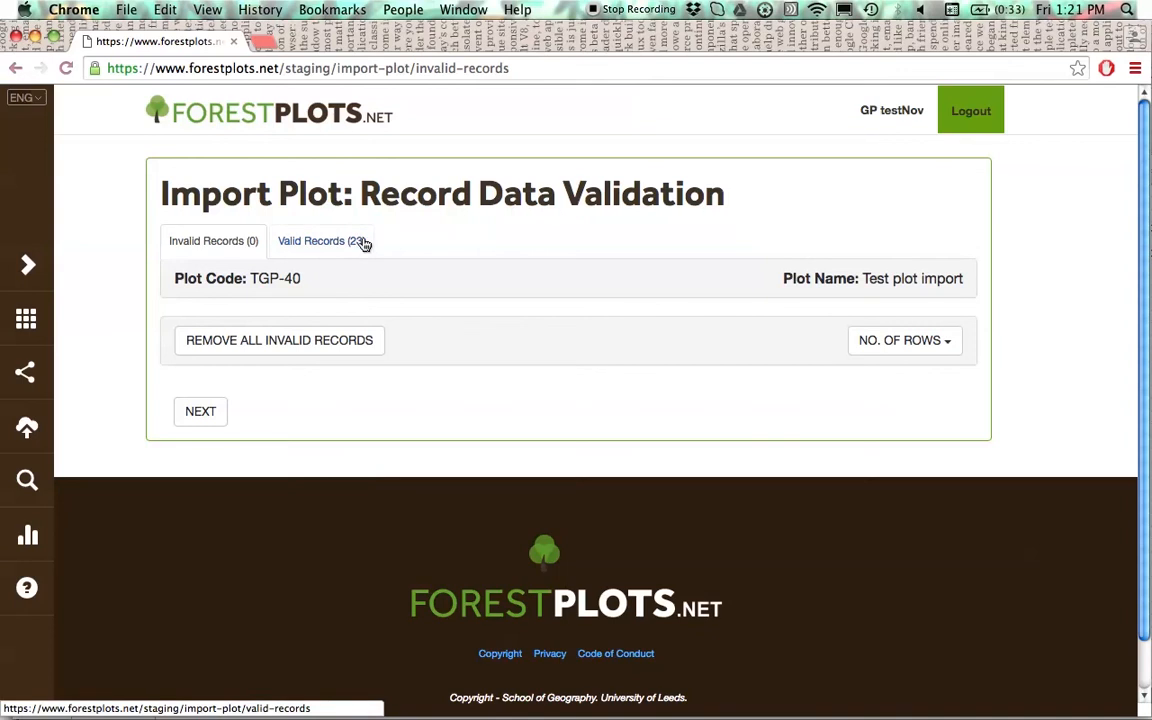
{"action": "left_click", "coordinate": [201, 412]}
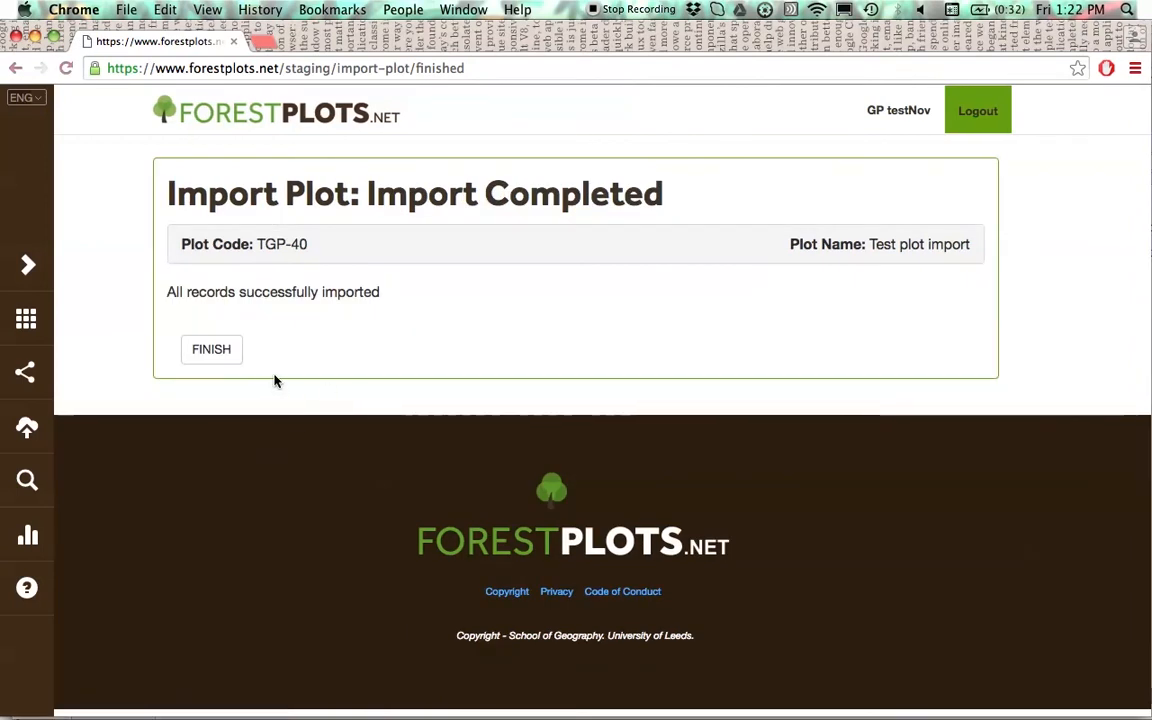
{"action": "left_click", "coordinate": [220, 357]}
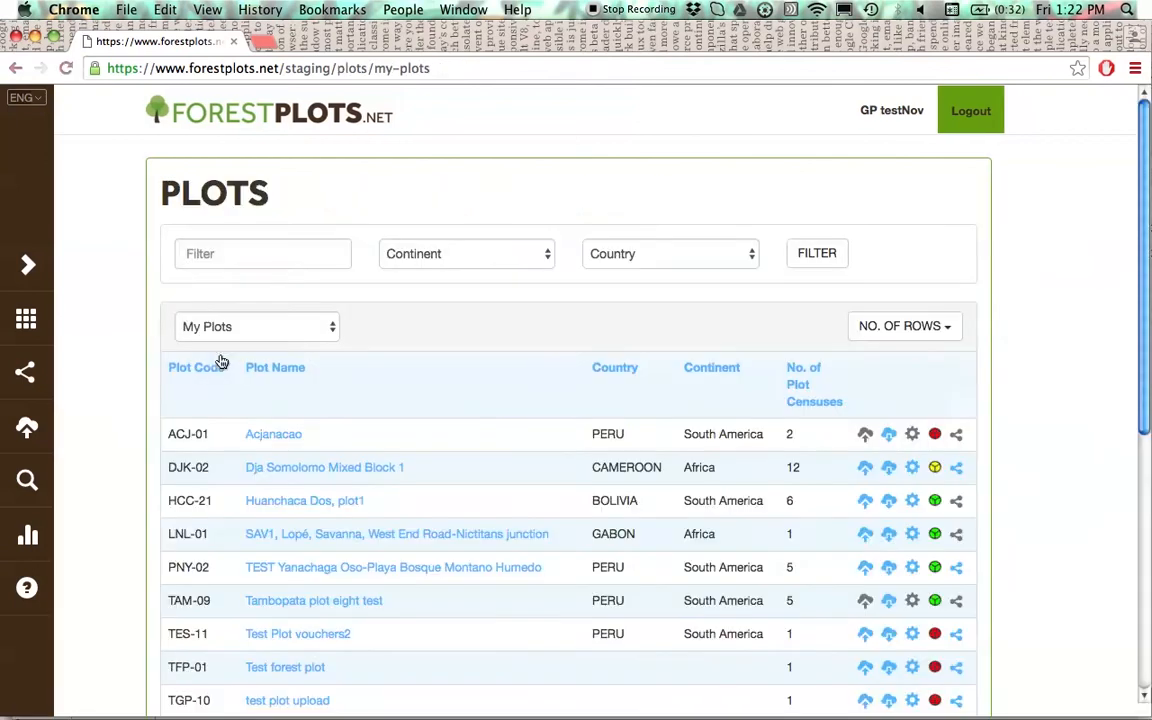
{"action": "scroll", "coordinate": [340, 450], "scroll_direction": "down", "scroll_amount": 3}
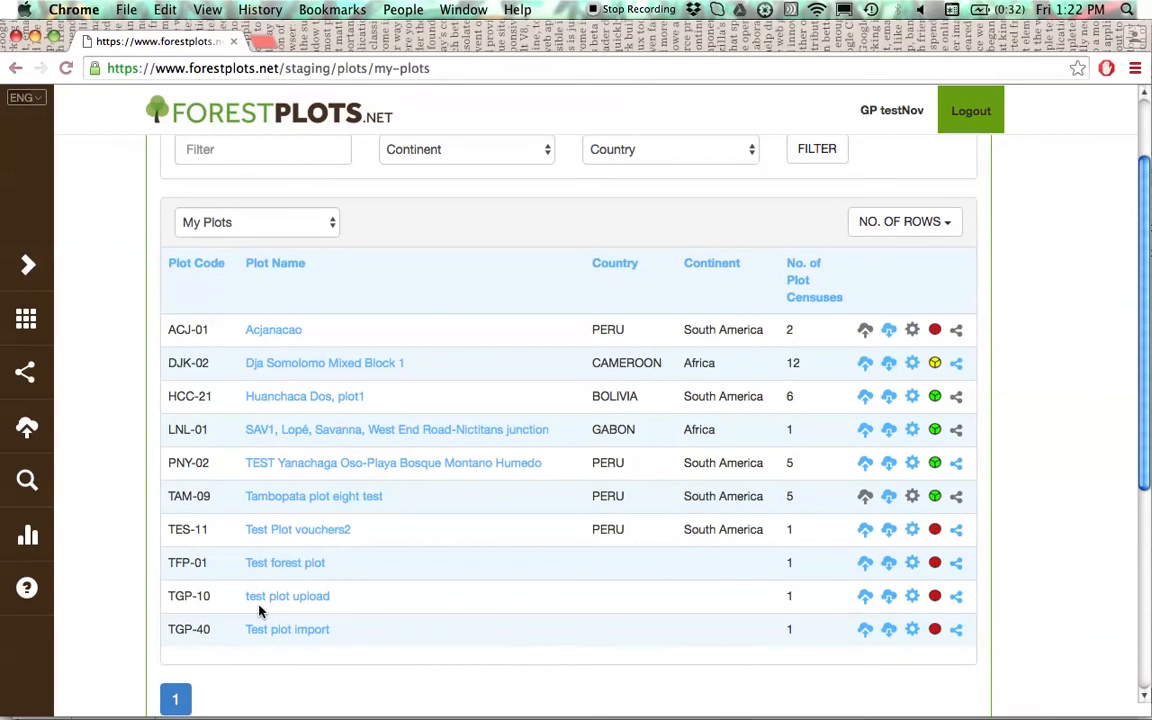
{"action": "left_click", "coordinate": [258, 634]}
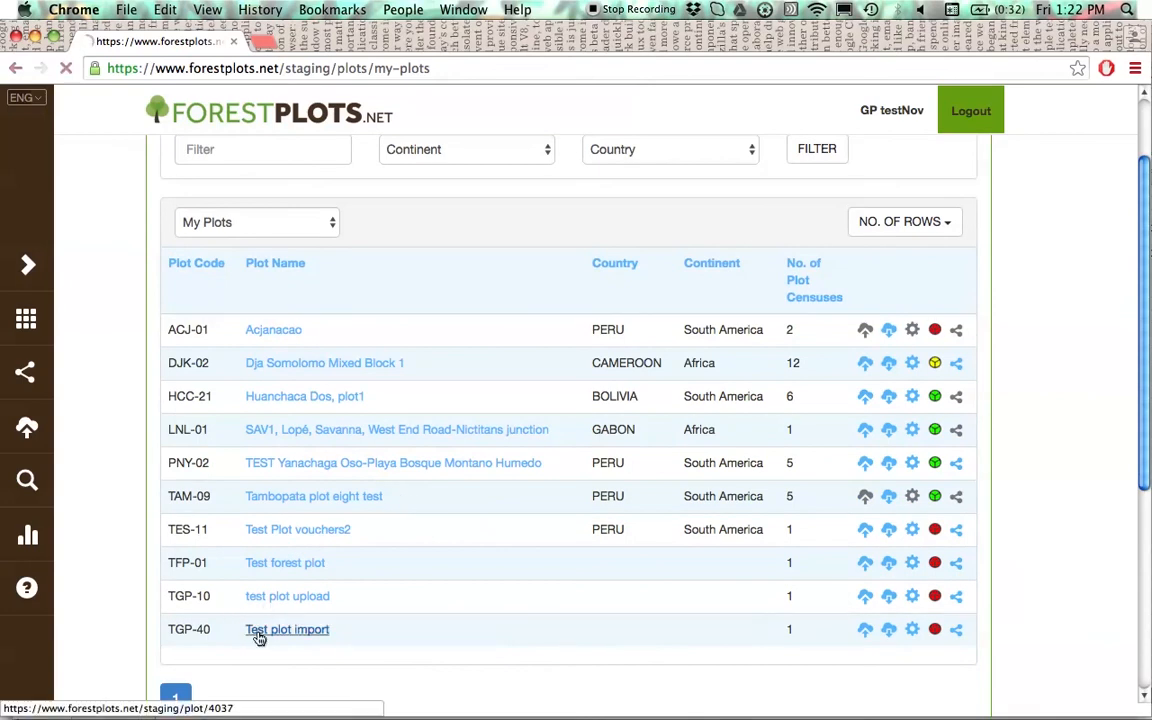